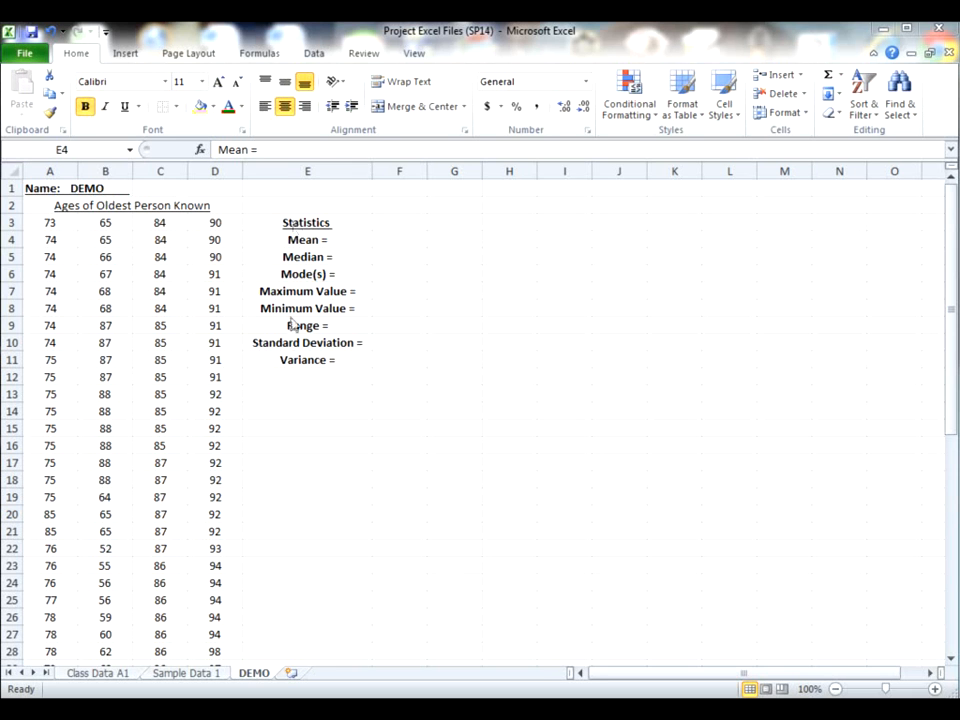
- Calculate the mean of the ages in A3:D52 in cell F4 using the AVERAGE function
left_click(394, 238)
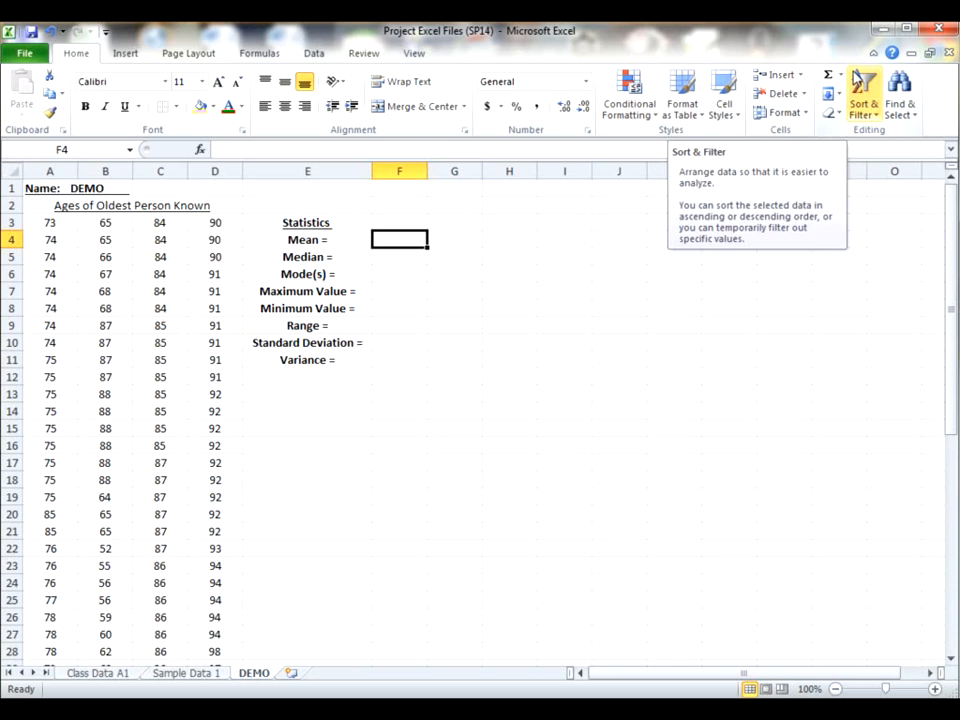
type("=")
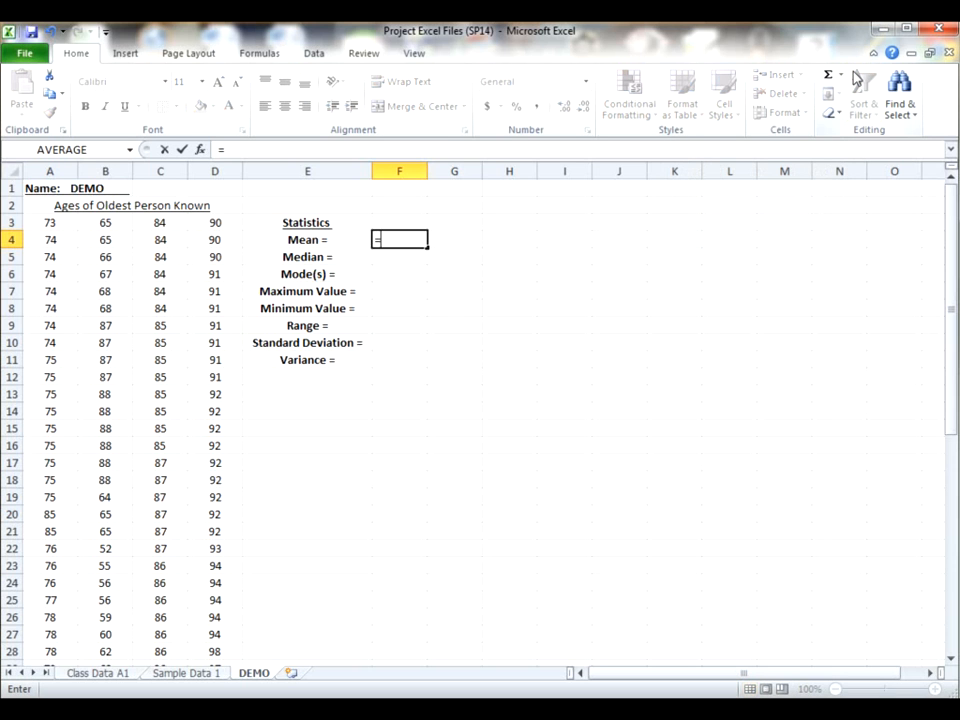
type("av")
key("BackSpace")
type("av")
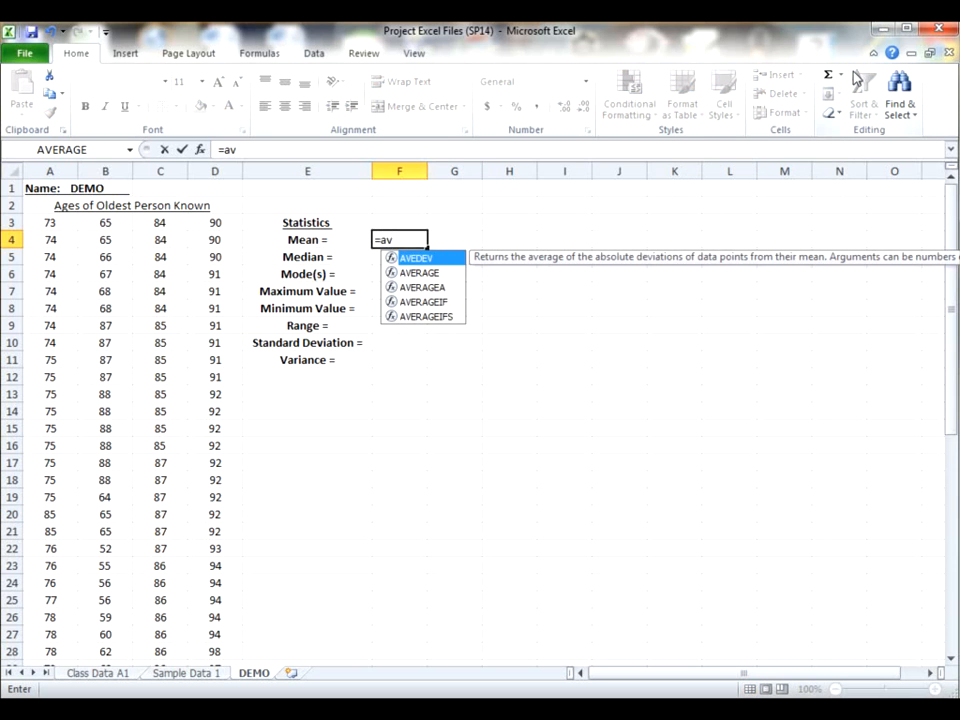
double_click(420, 272)
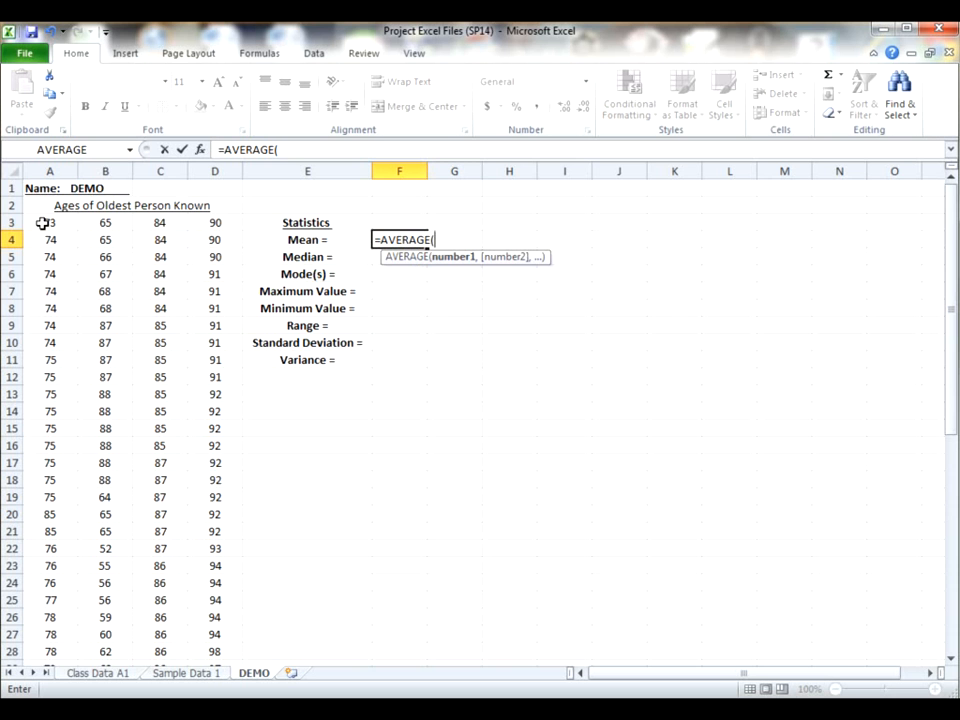
left_click_drag(42, 223, 214, 651)
left_click_drag(948, 470, 943, 218)
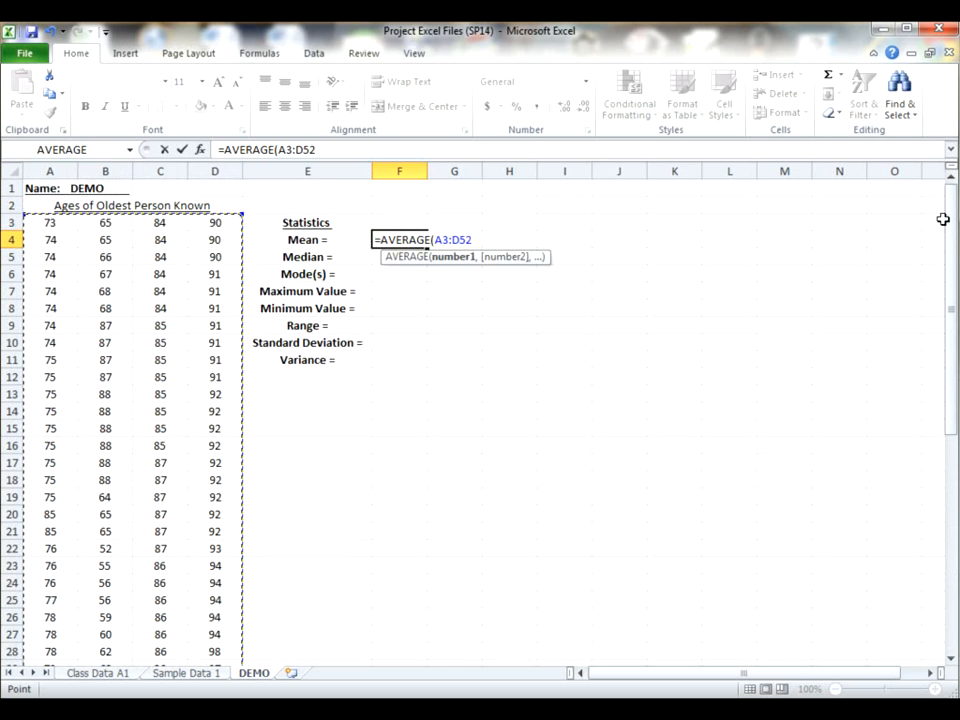
type(")")
key("Return")
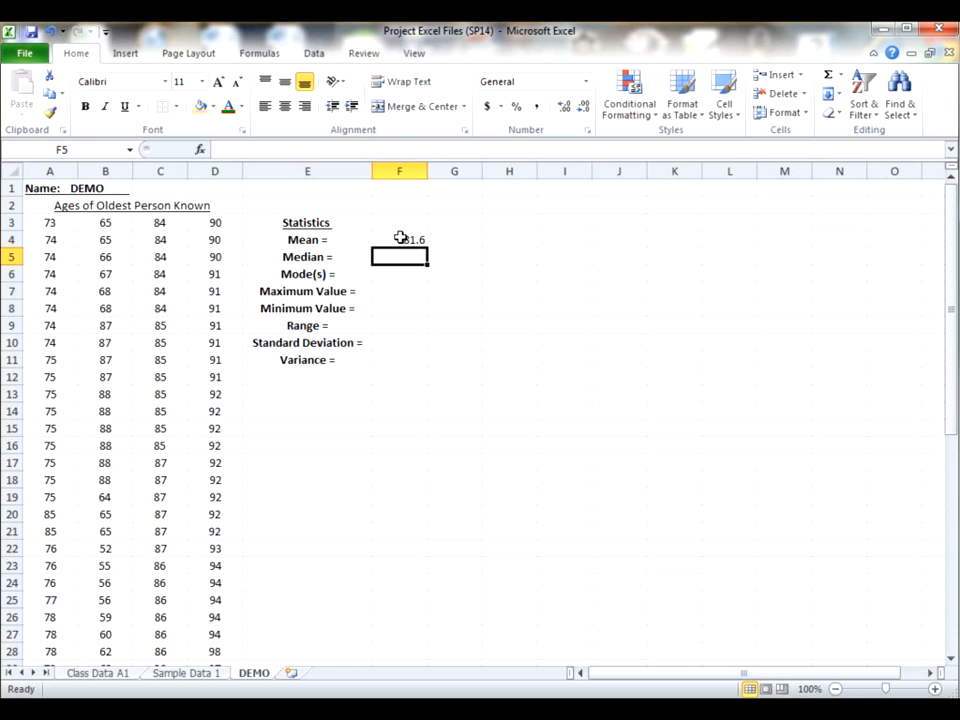
- Format the mean in cell F4 as a Number with one decimal place
left_click(406, 238)
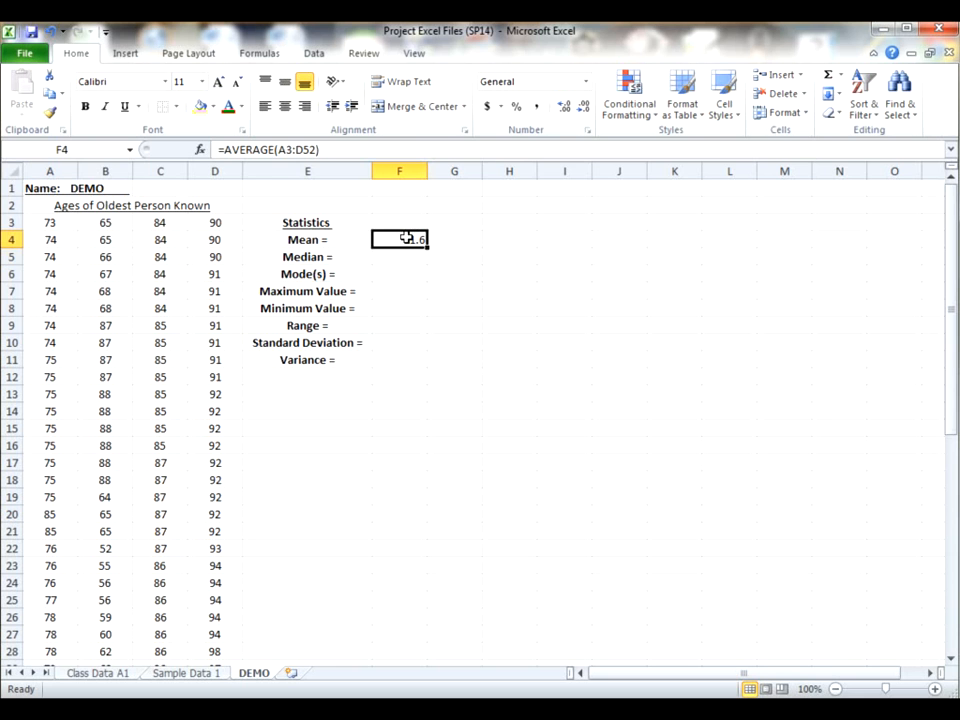
right_click(407, 240)
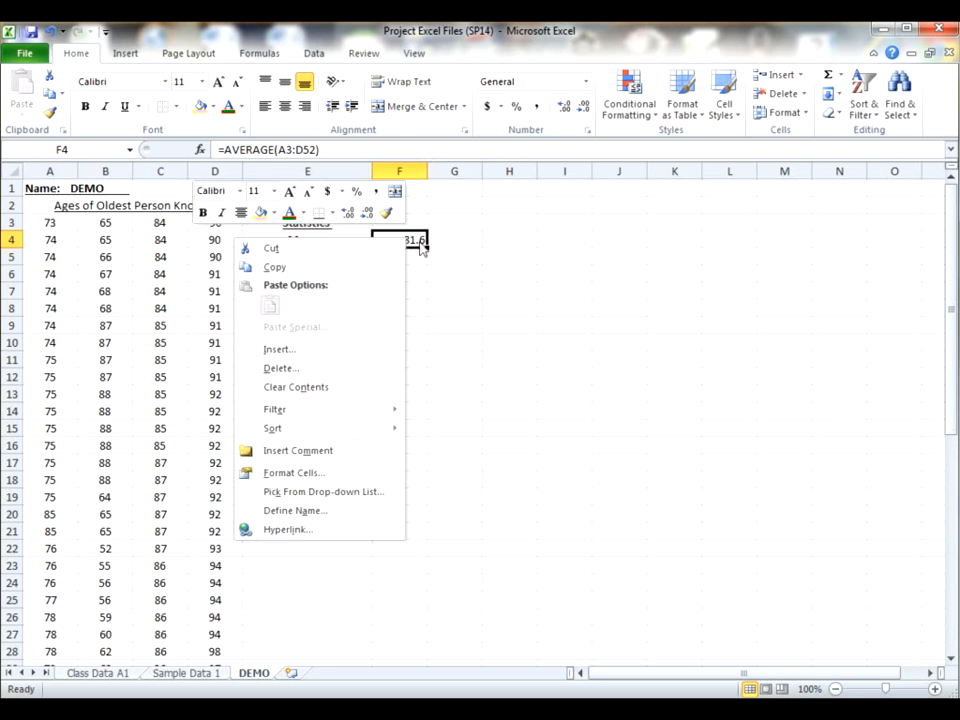
left_click(334, 478)
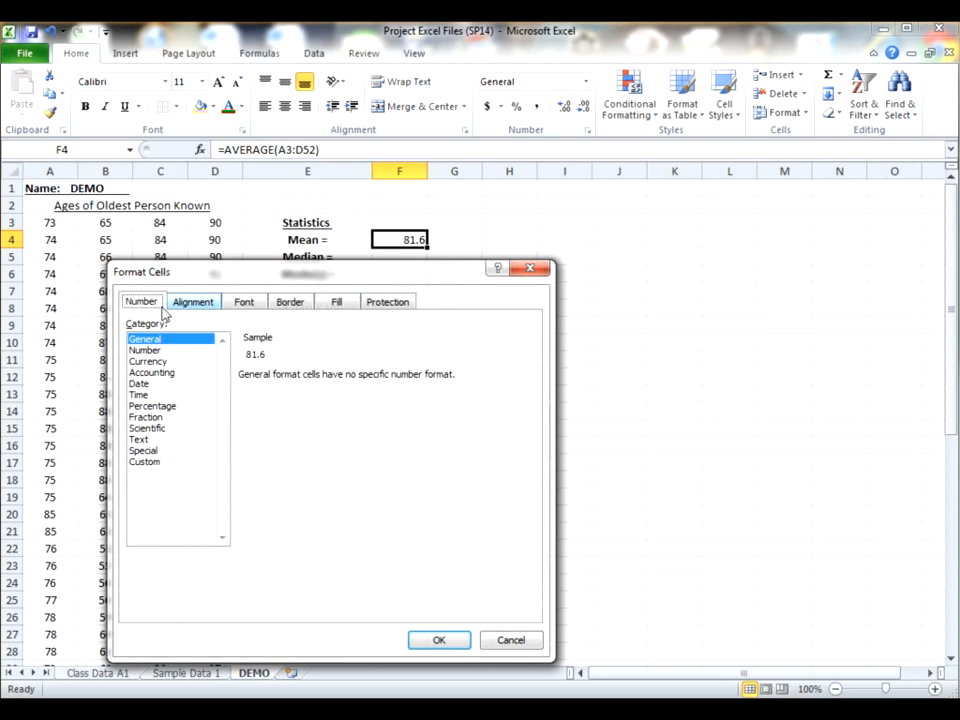
left_click(156, 351)
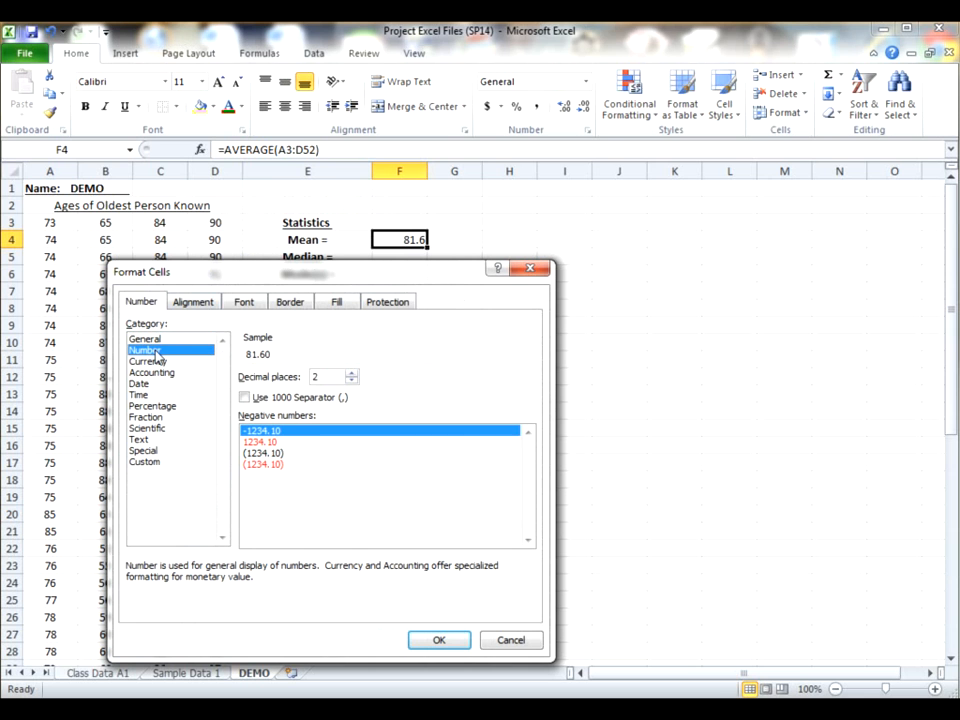
left_click(351, 380)
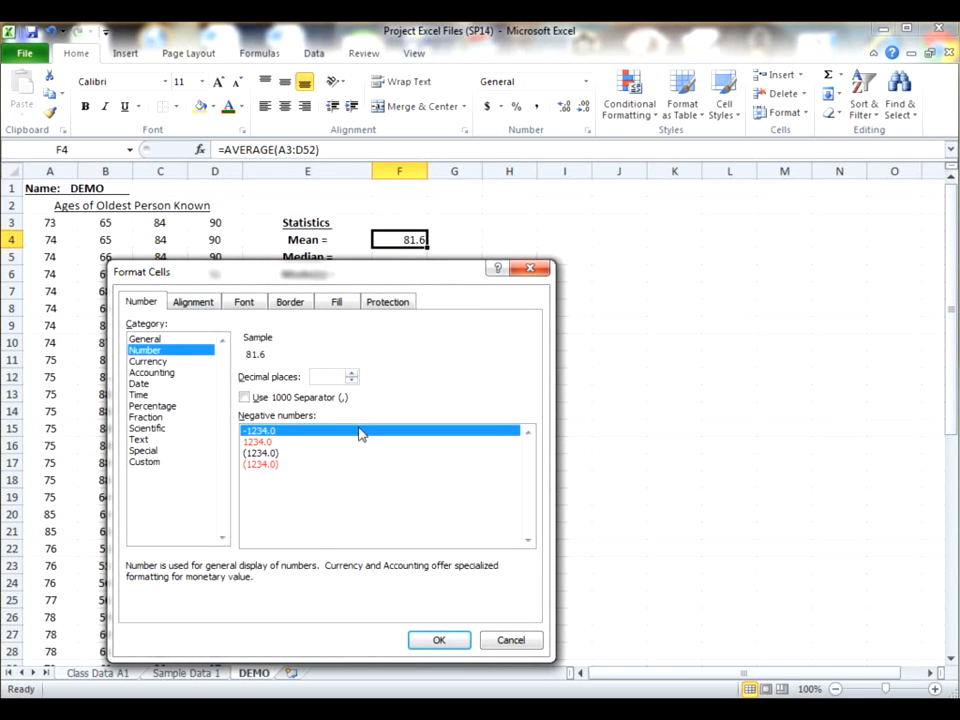
left_click(437, 641)
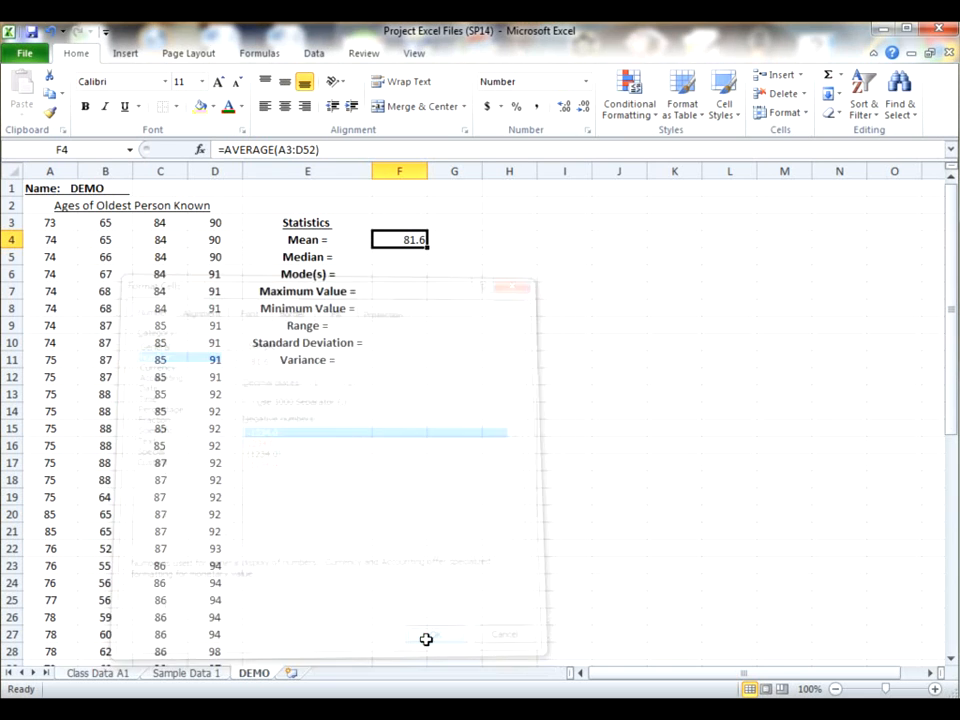
- Calculate the median of the ages in A3:D52 in cell F5 using the MEDIAN function
left_click(400, 257)
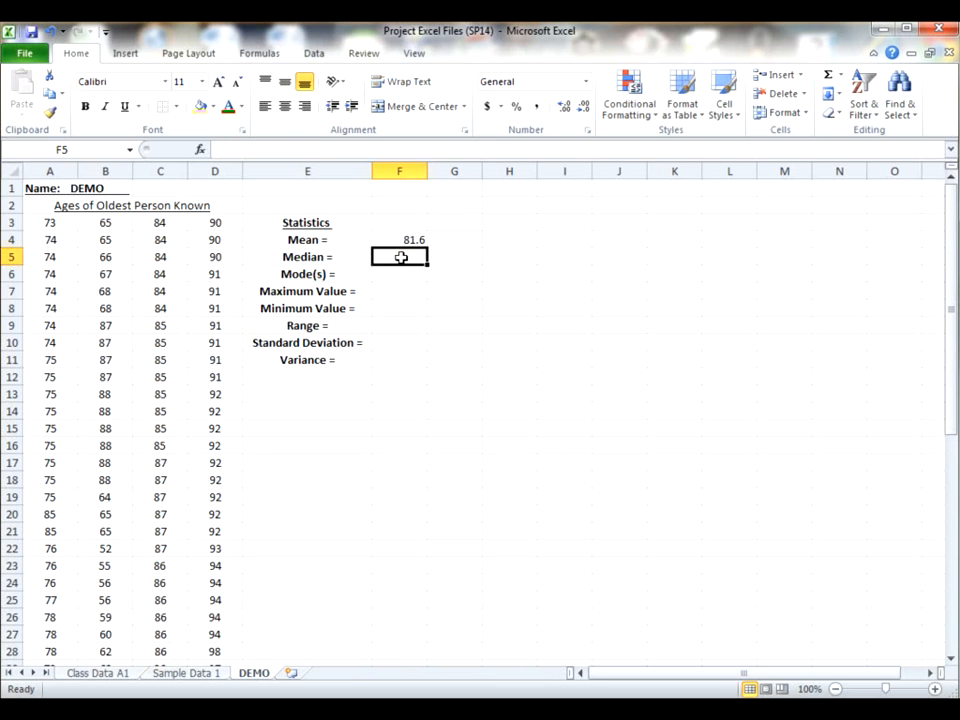
type("=med")
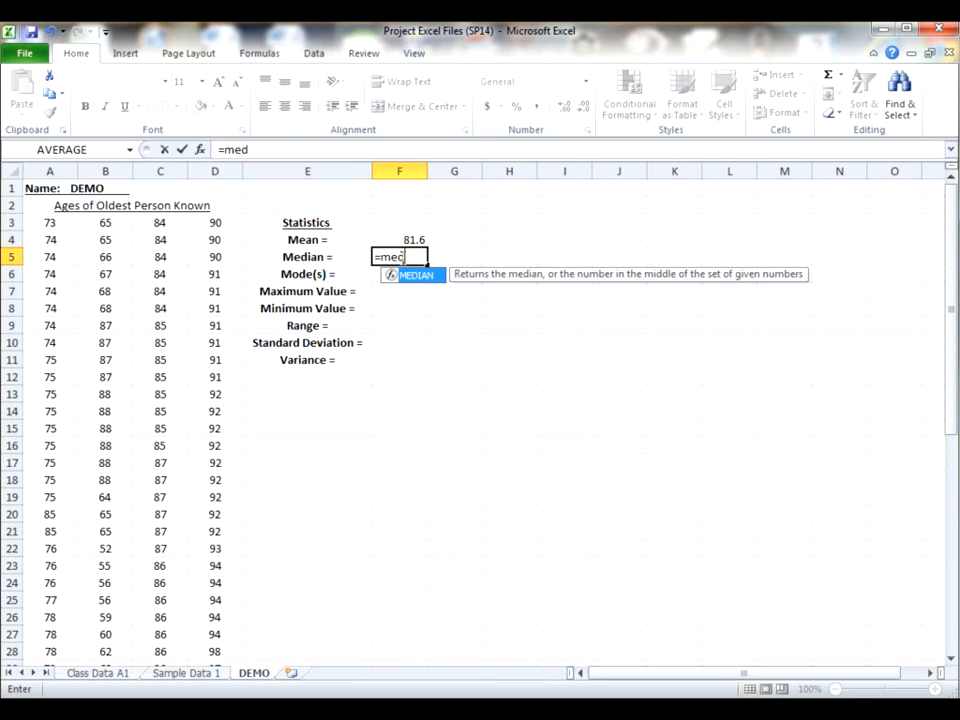
double_click(418, 275)
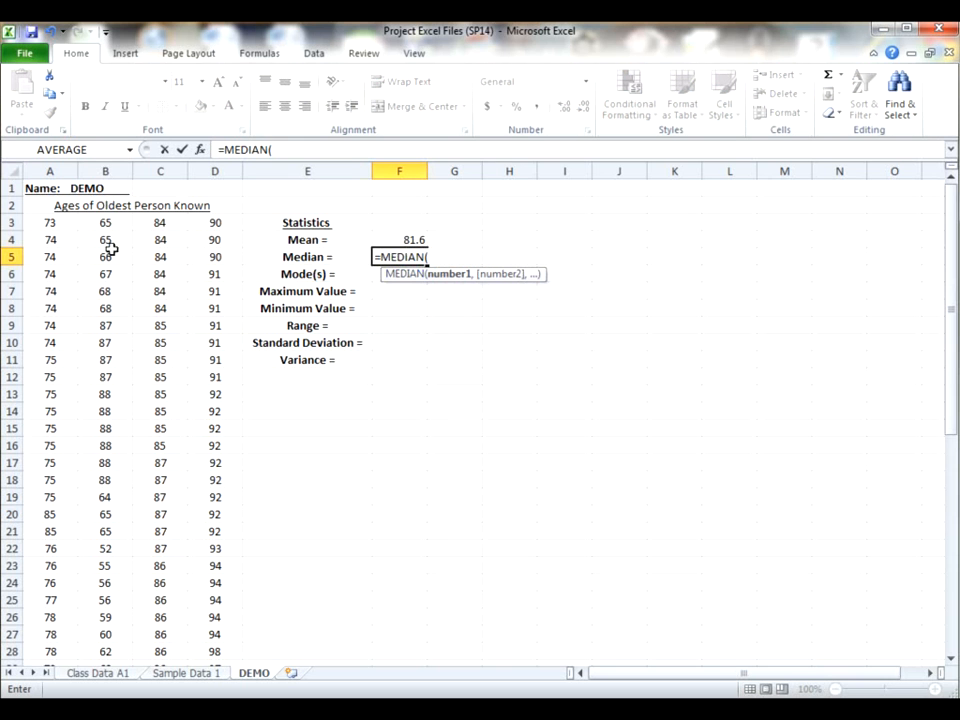
left_click_drag(49, 226, 221, 628)
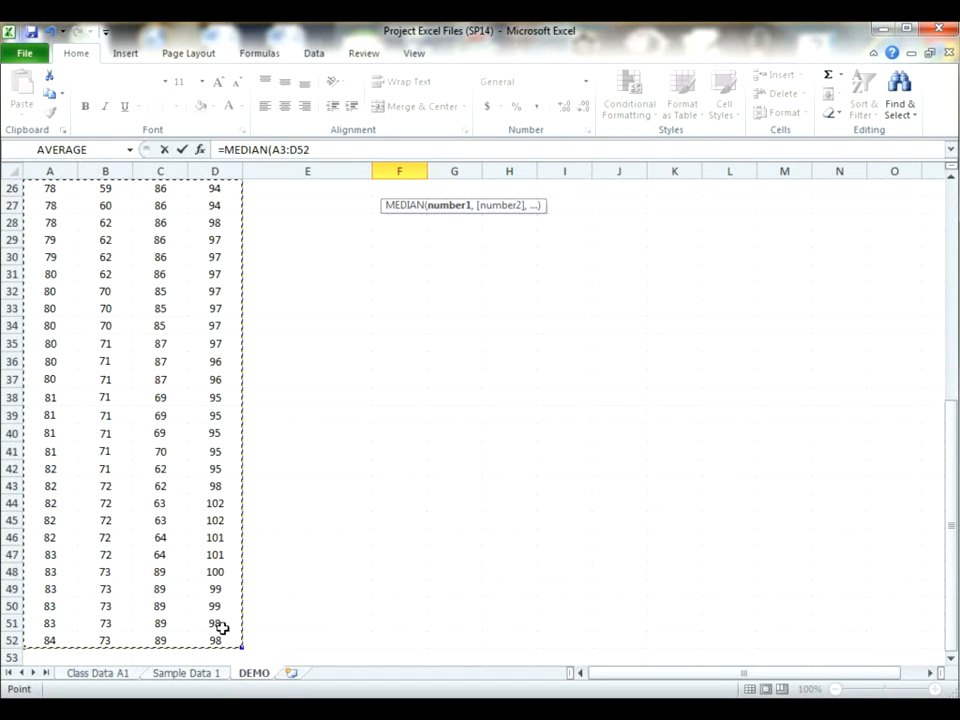
type(")")
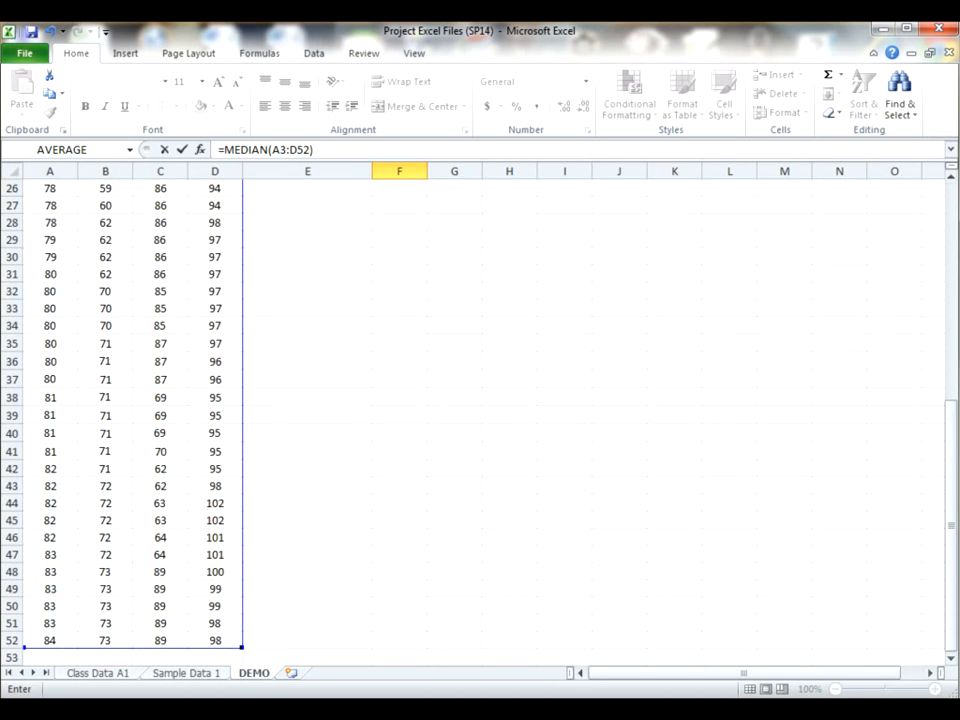
left_click_drag(953, 553, 953, 287)
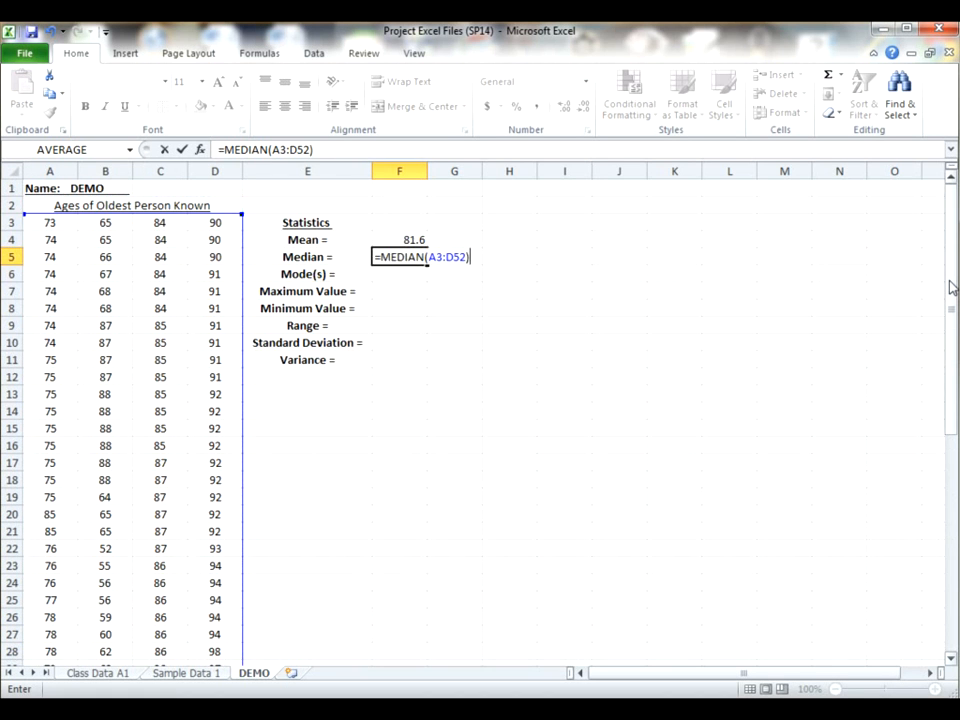
key("Return")
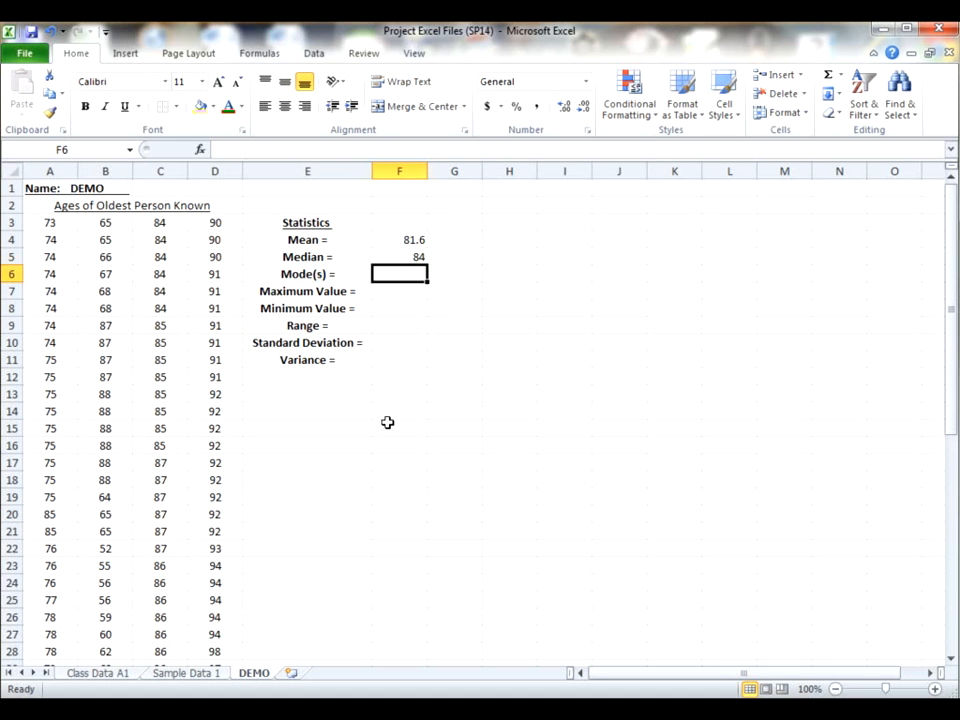
- Enter MODE.MULT for A3:D52 as an array formula across the blank cells F14:F22
left_click_drag(392, 413, 401, 541)
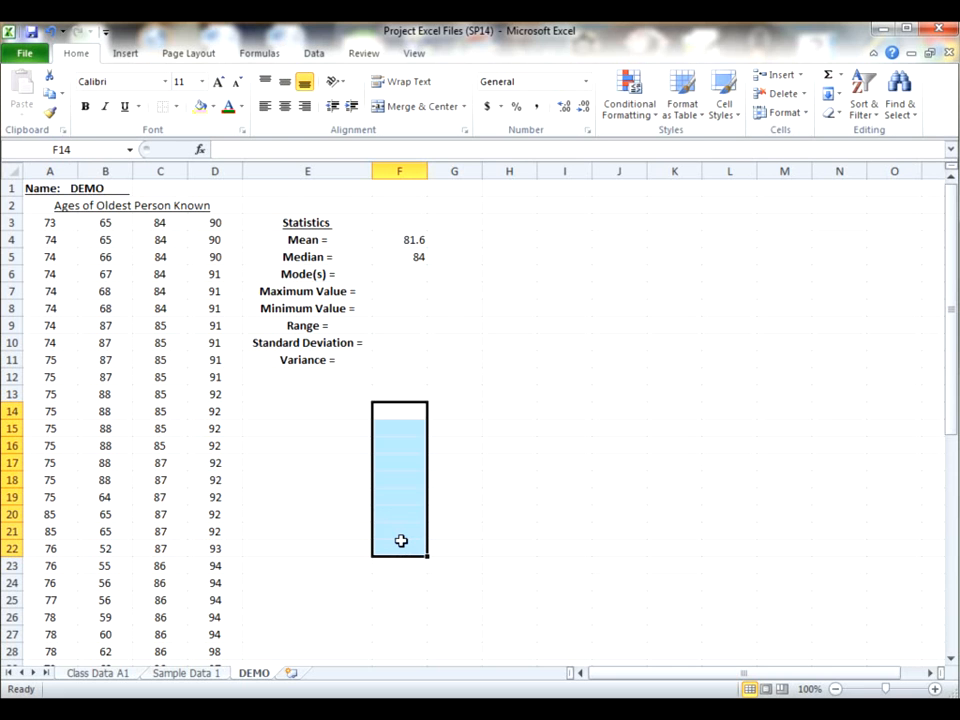
type("=")
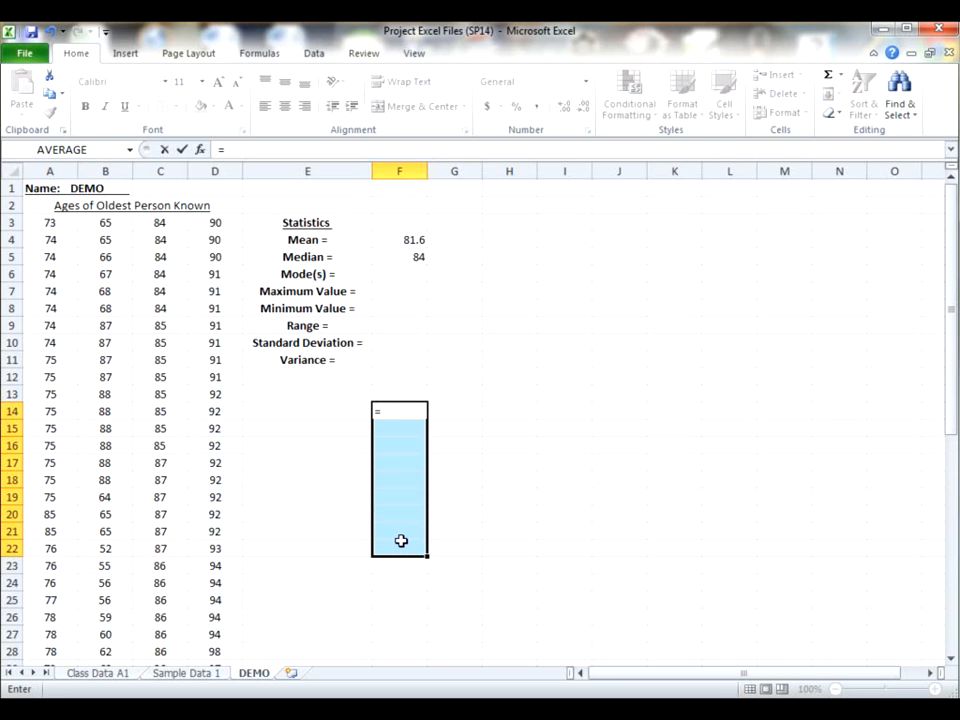
type("mode.")
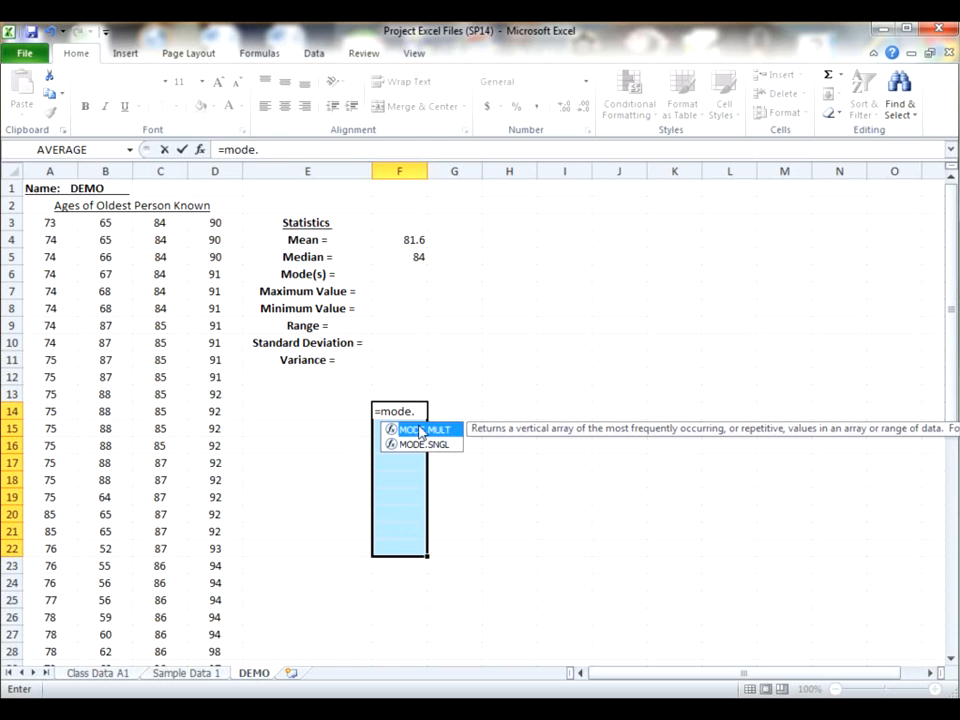
double_click(421, 430)
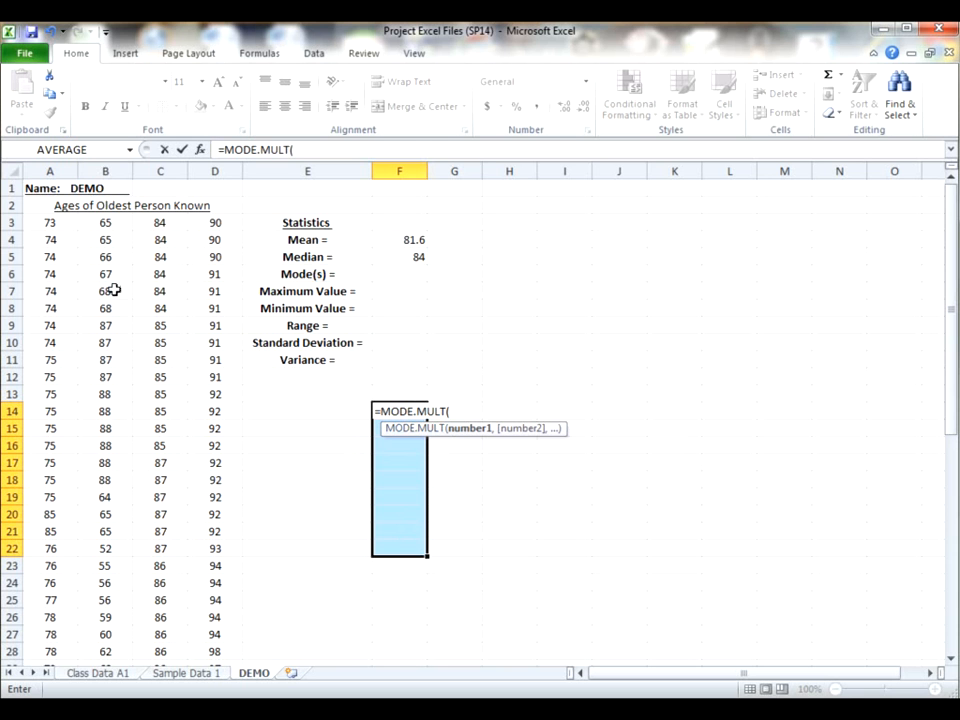
left_click_drag(49, 221, 214, 642)
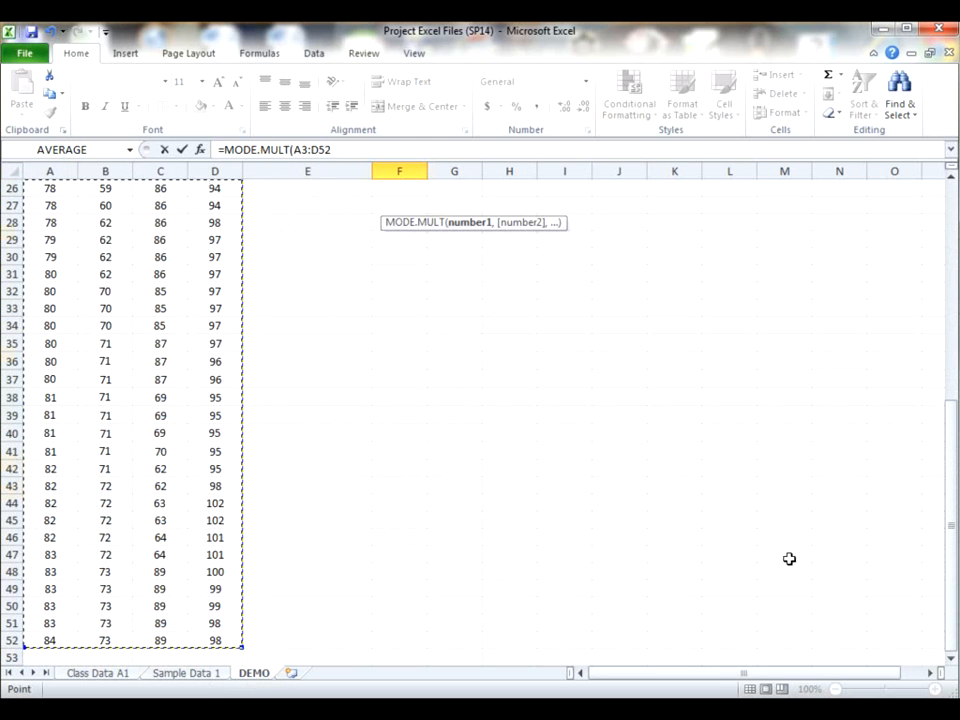
left_click_drag(953, 521, 952, 300)
type(")")
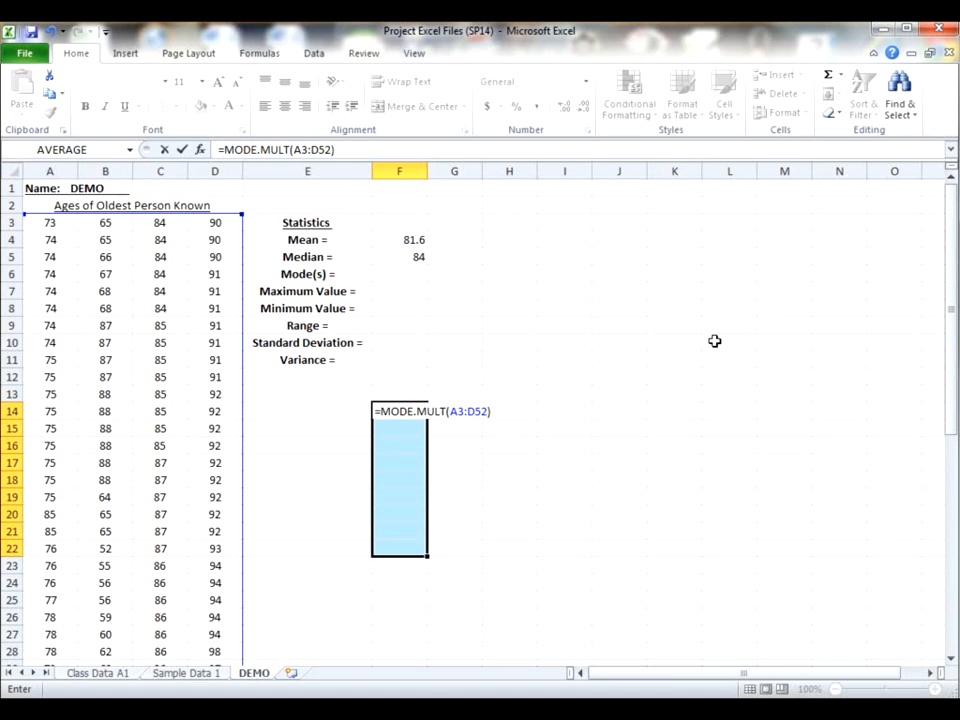
key("ctrl+shift+Return")
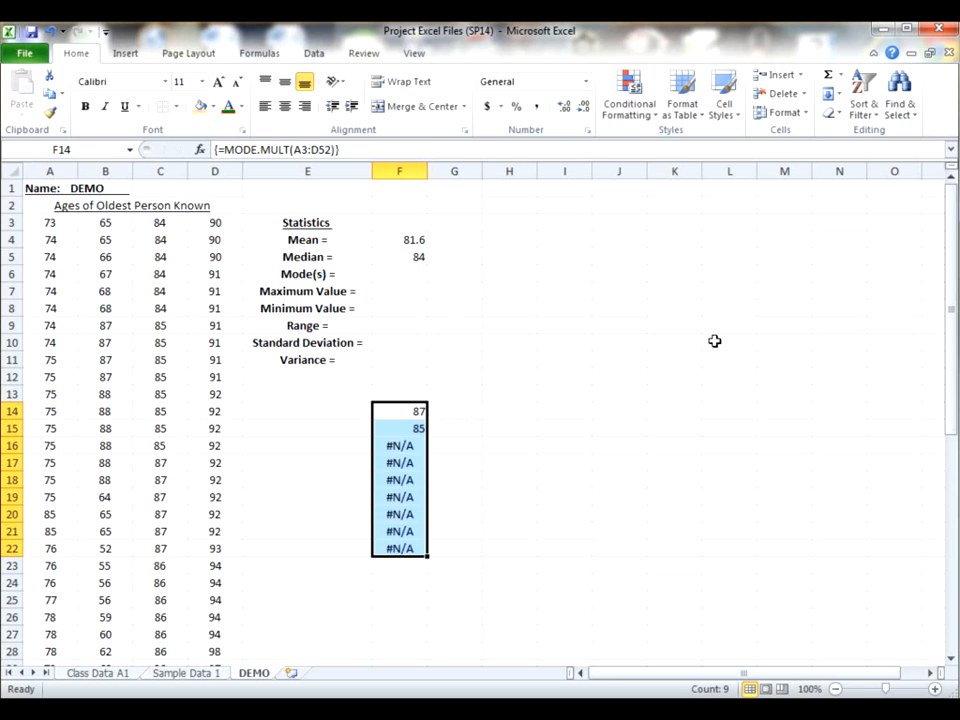
- Record the modes as "87, 85" in cell F6 beside the Mode(s) label
left_click(409, 278)
type("87")
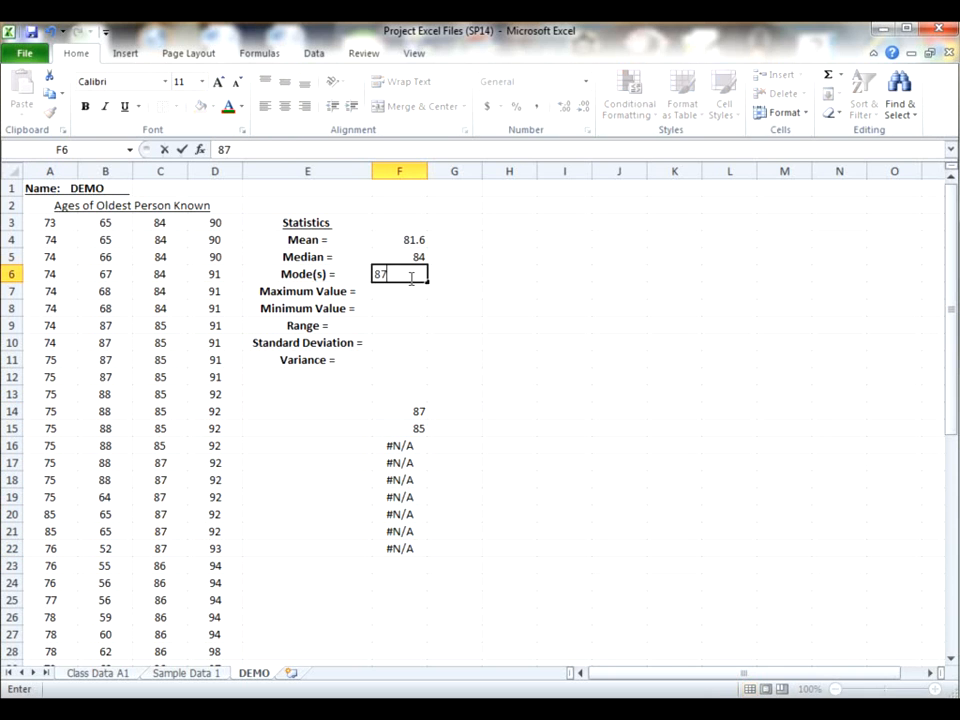
type(", 85")
key("Return")
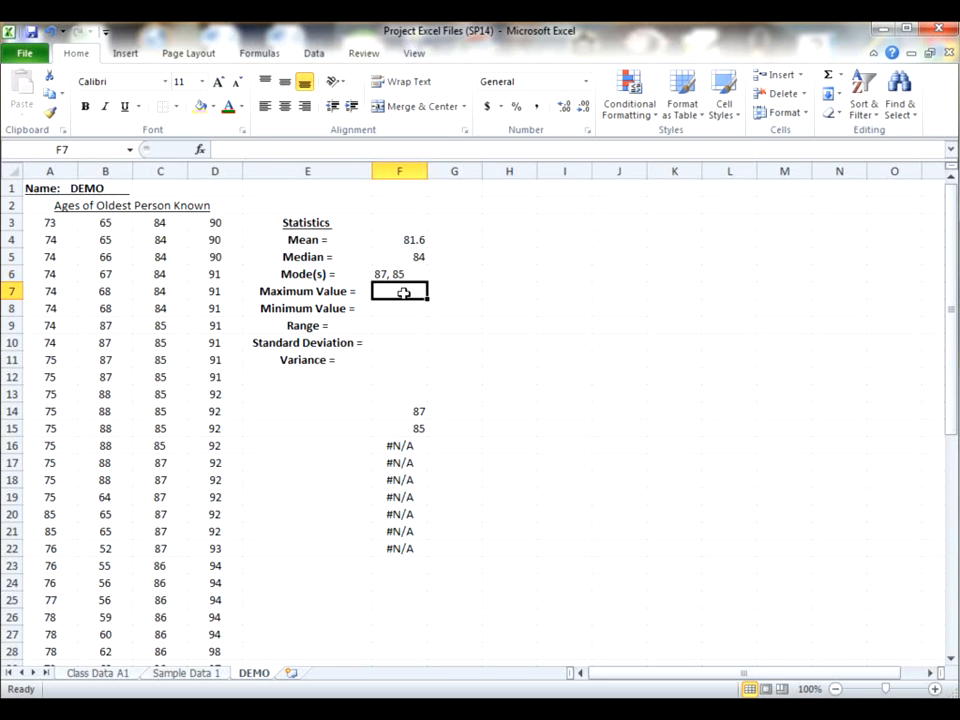
- Calculate the maximum of all the age data in cell F7 using the MAX function
type("=max(")
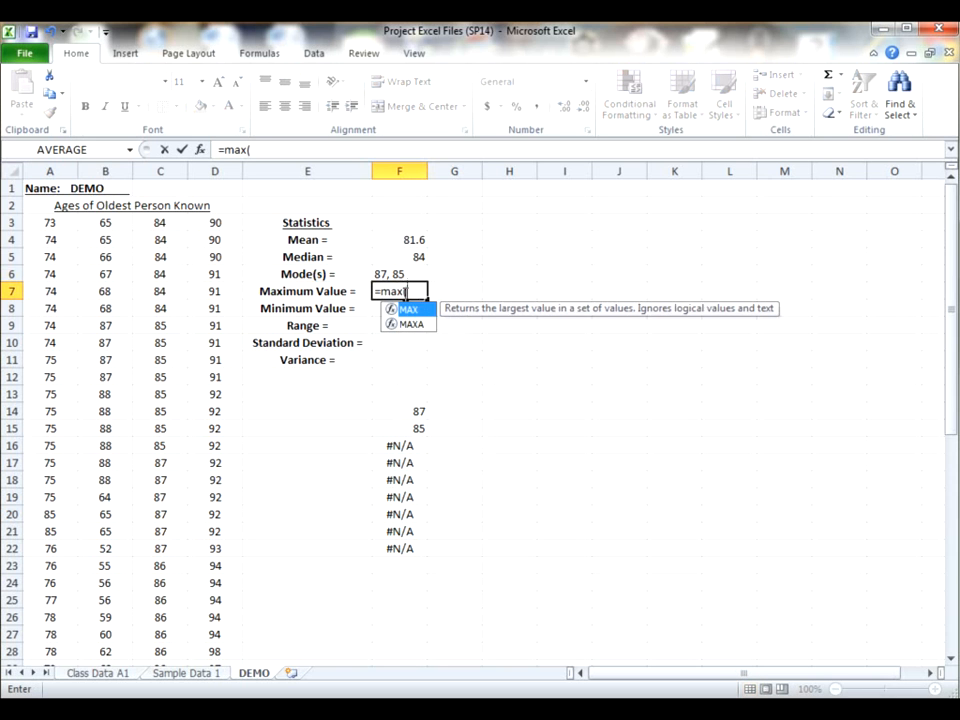
left_click_drag(51, 222, 212, 624)
key("Return")
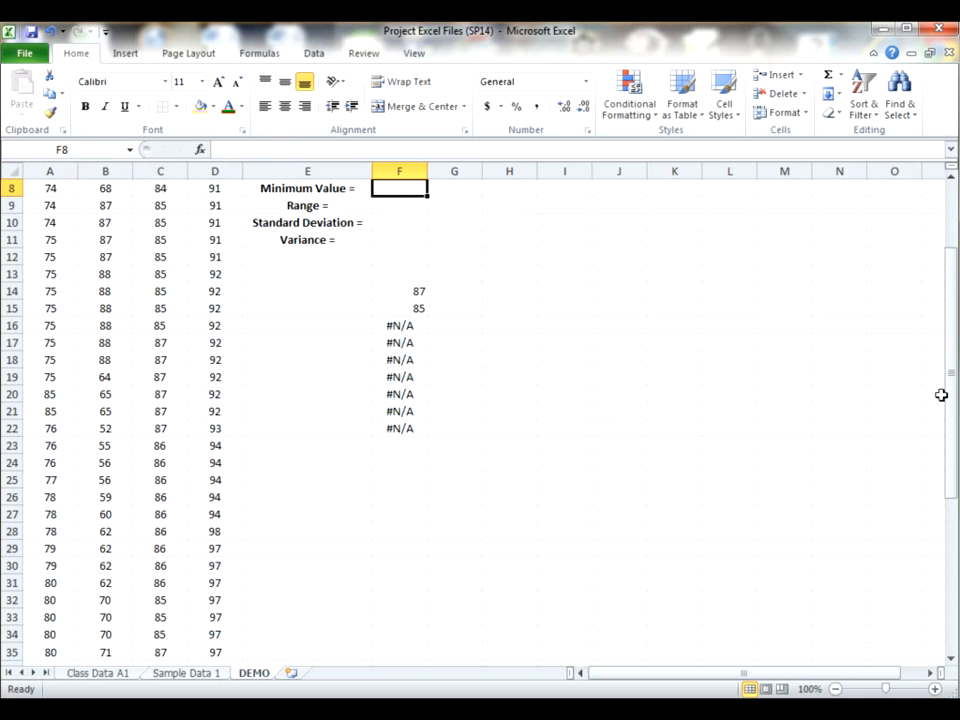
left_click_drag(950, 392, 956, 265)
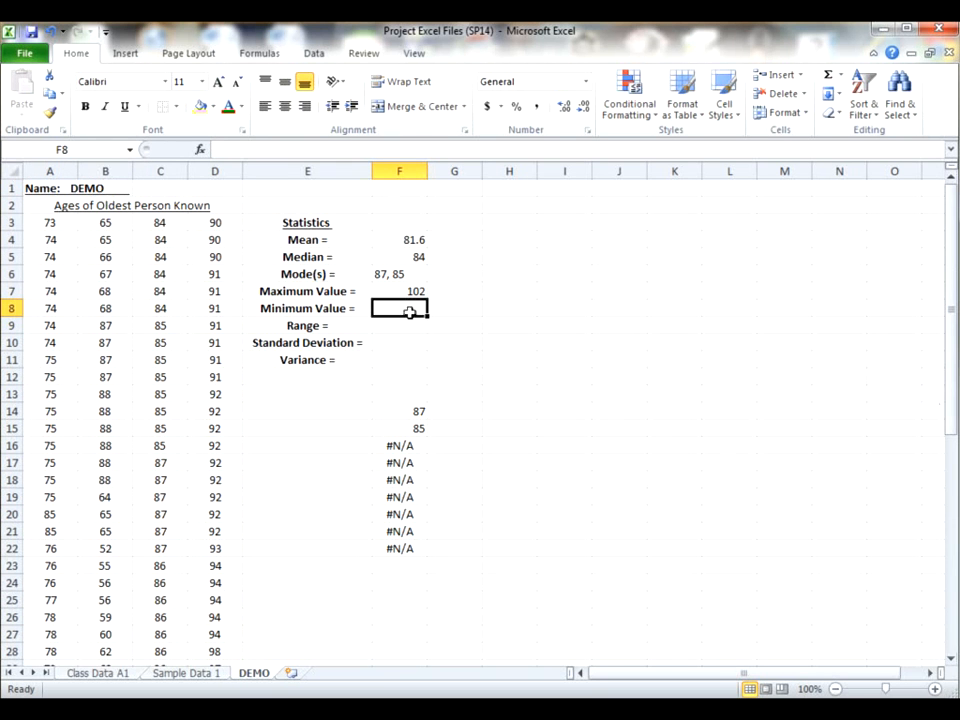
type("=min(")
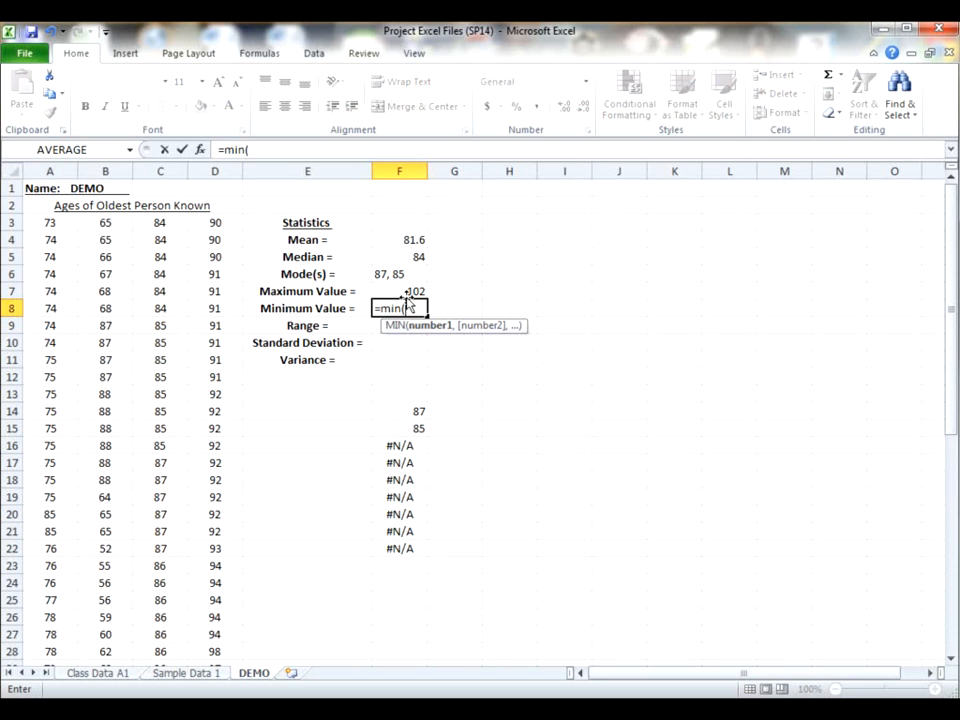
left_click(399, 290)
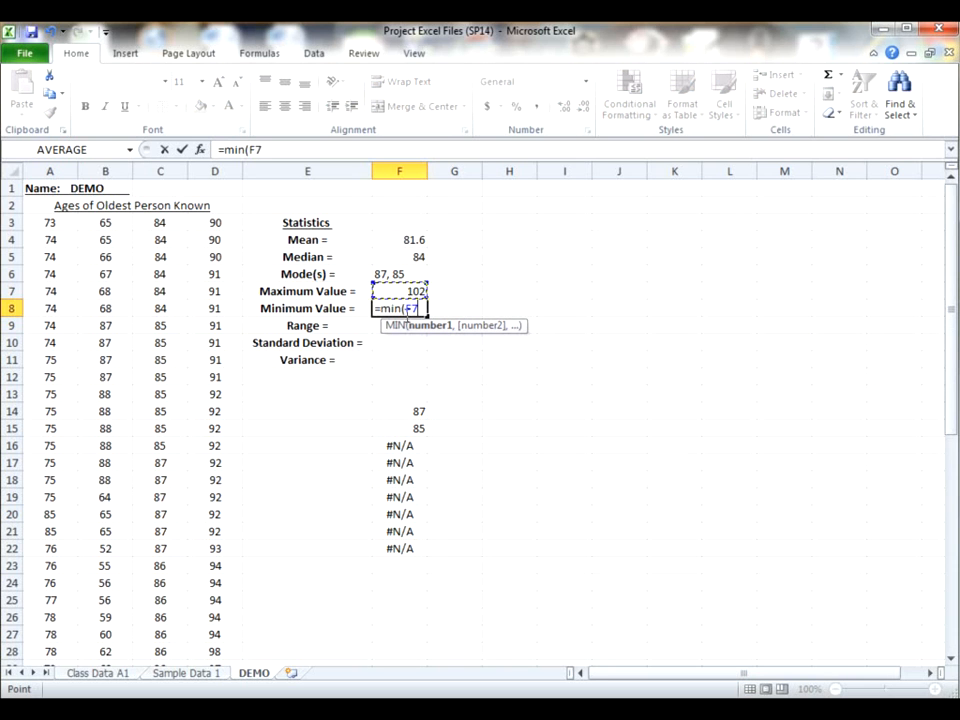
key("BackSpace")
key("BackSpace")
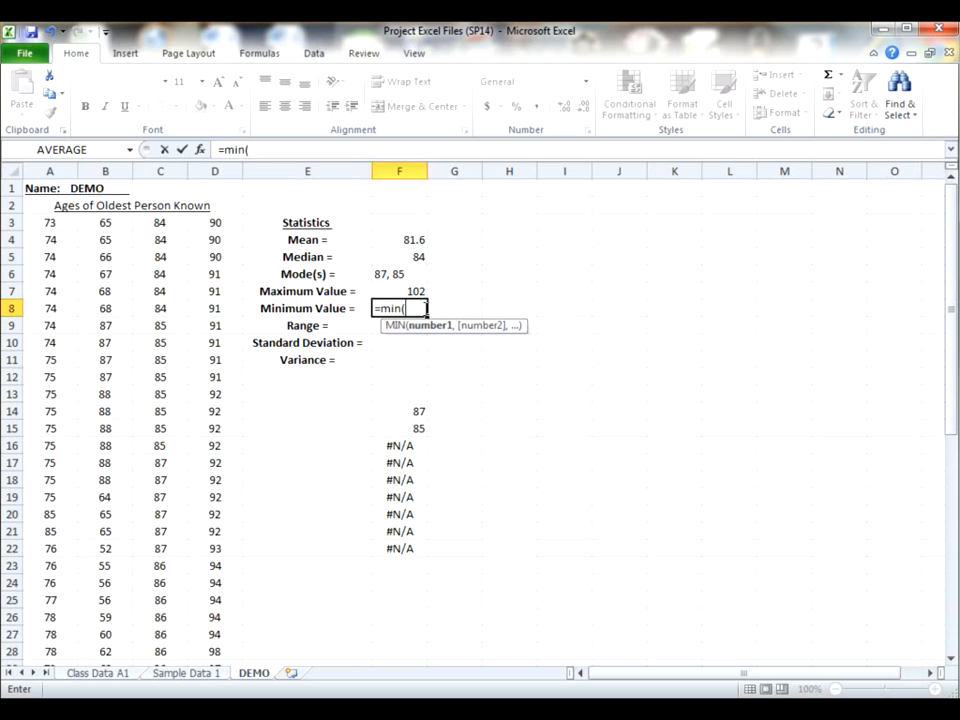
key("BackSpace")
key("BackSpace")
key("BackSpace")
key("Escape")
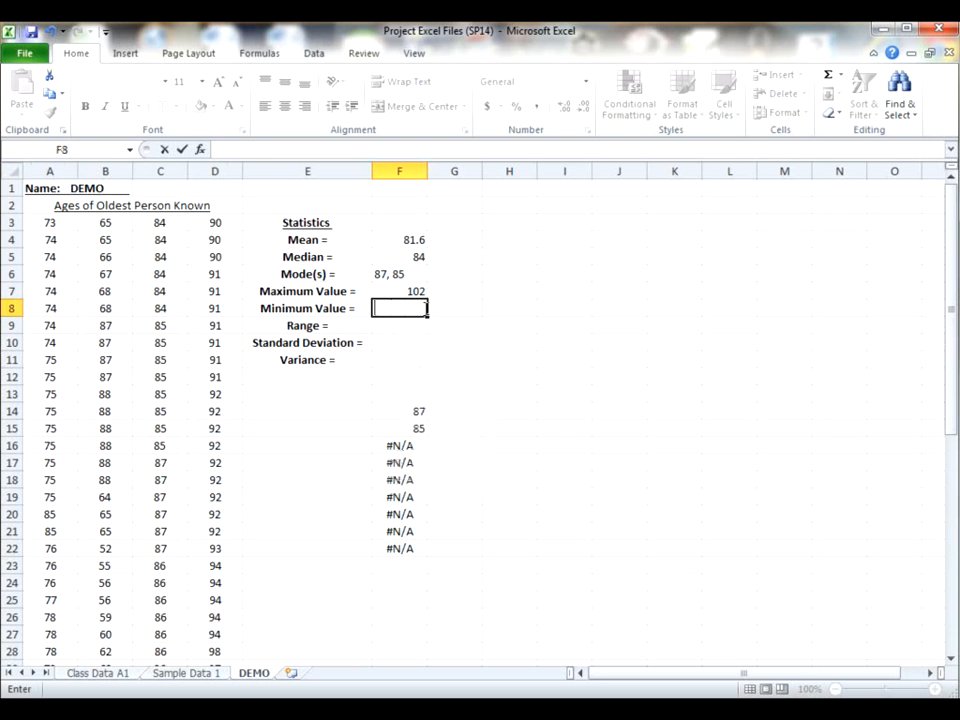
key("Return")
key("Up")
key("Up")
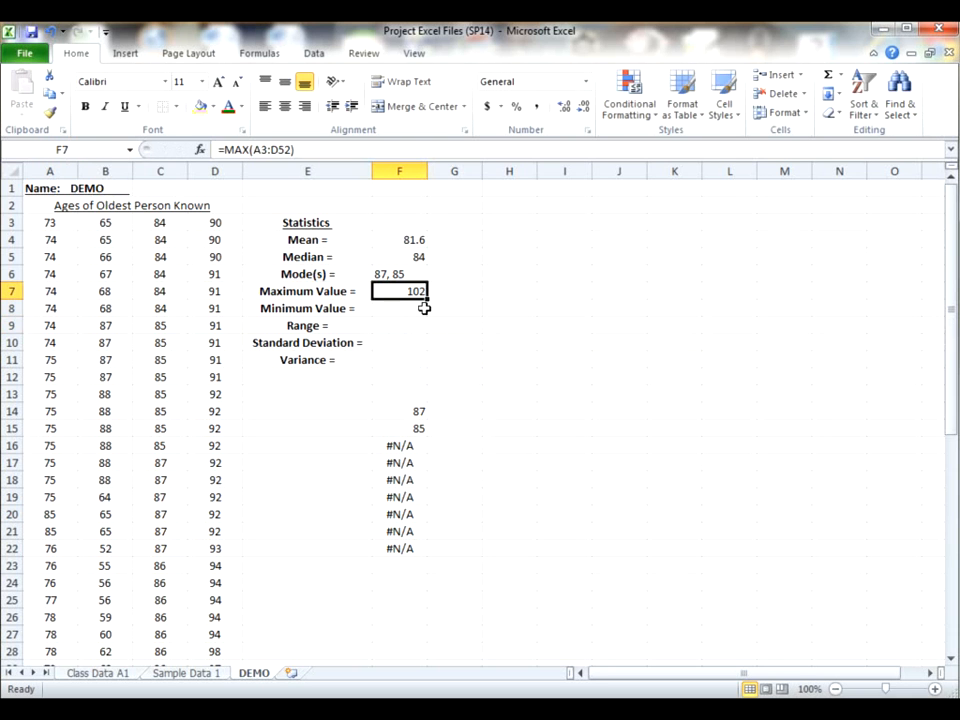
double_click(252, 149)
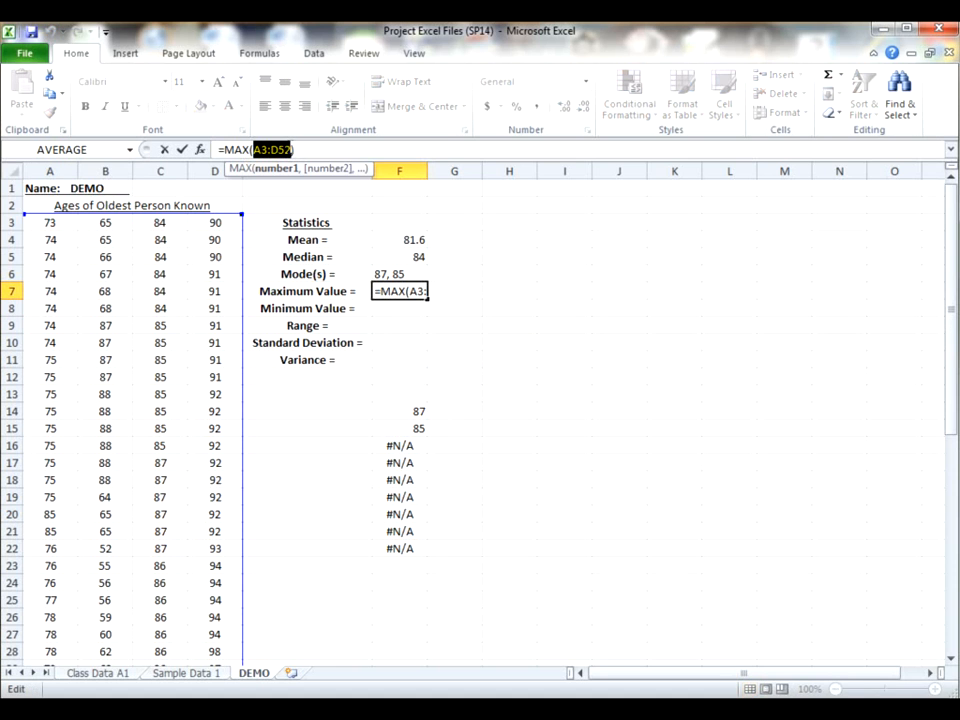
left_click(411, 312)
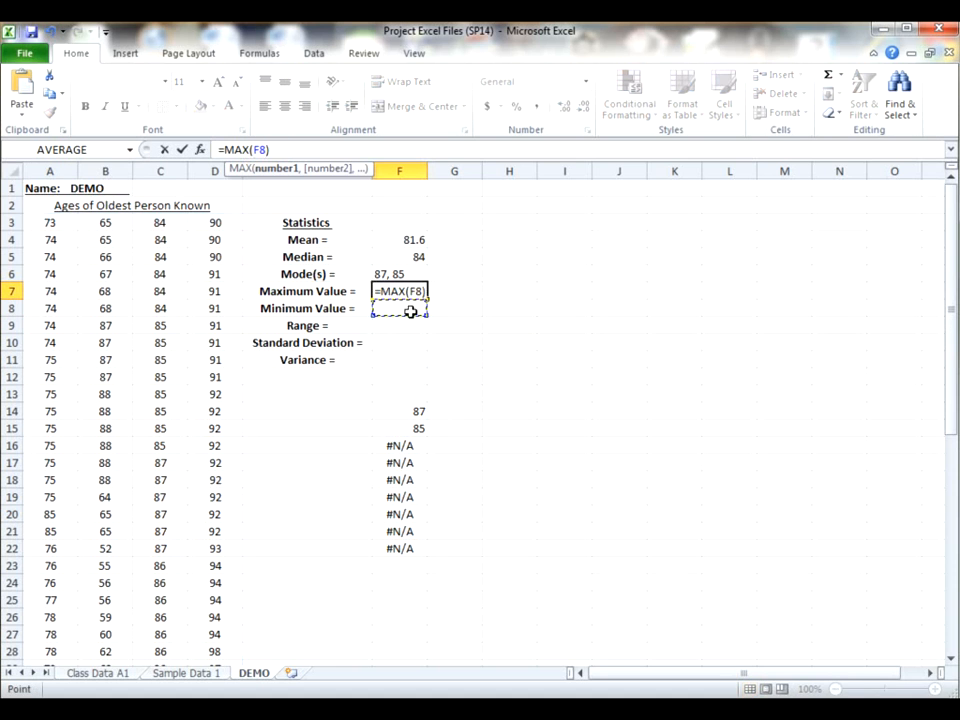
type("=min")
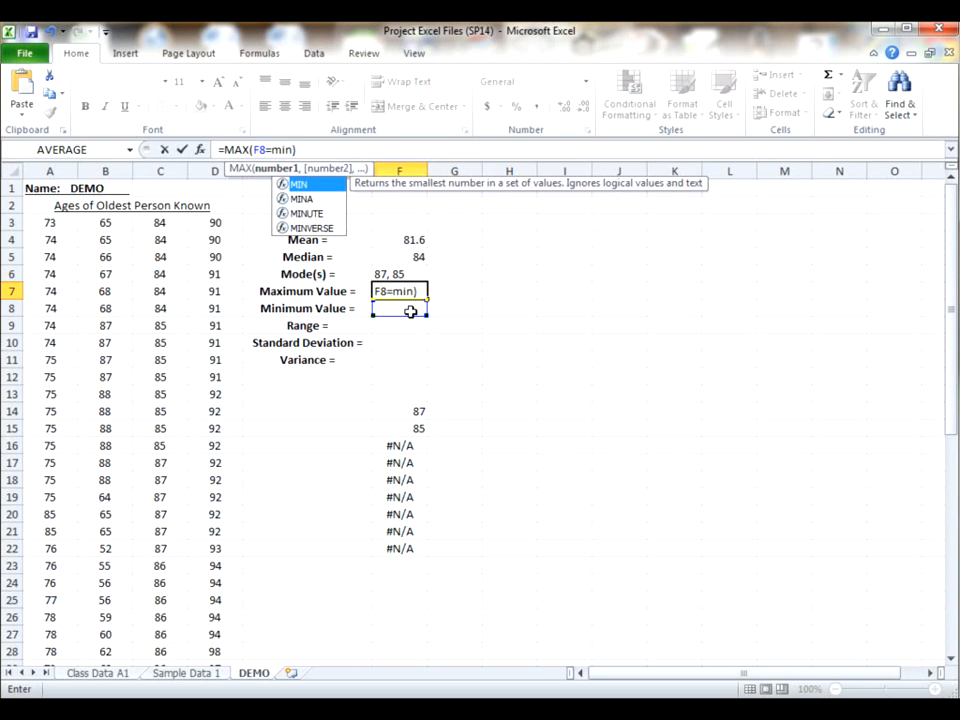
left_click(422, 291)
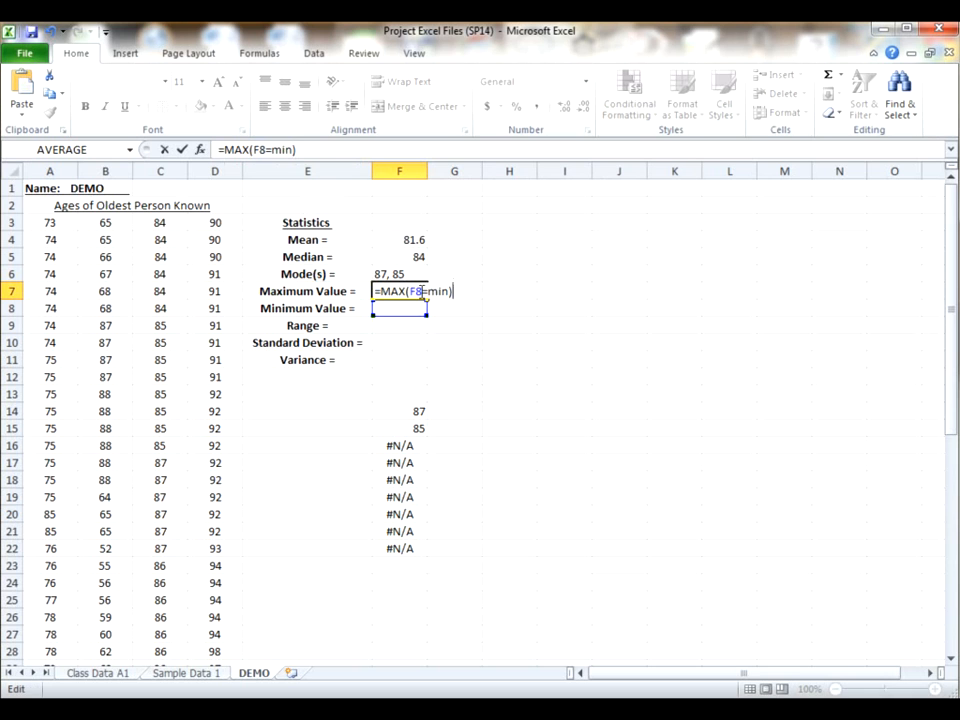
- Restore the maximum value formula in cell F7 to =MAX(A3:D52)
key("BackSpace")
key("BackSpace")
key("BackSpace")
key("BackSpace")
key("BackSpace")
key("BackSpace")
key("BackSpace")
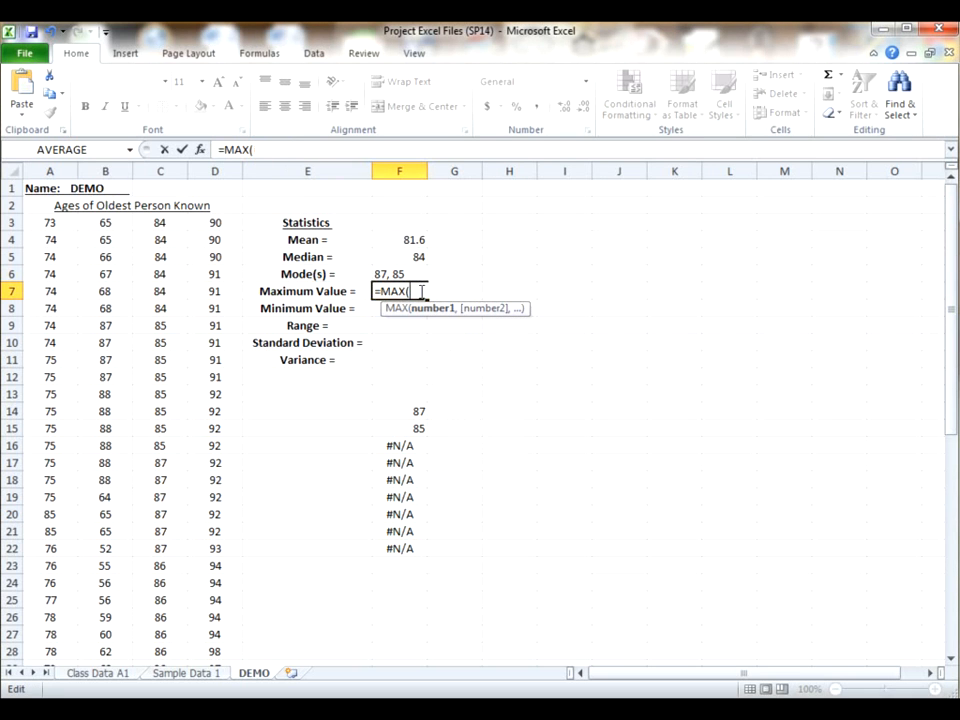
type("A3:D52")
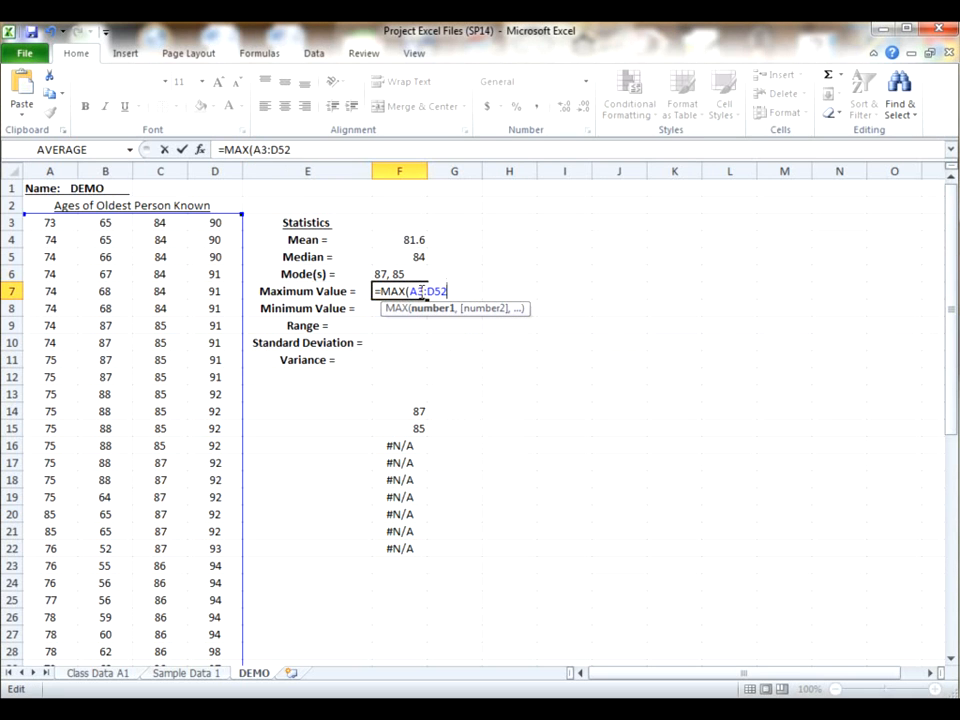
type(")")
key("Return")
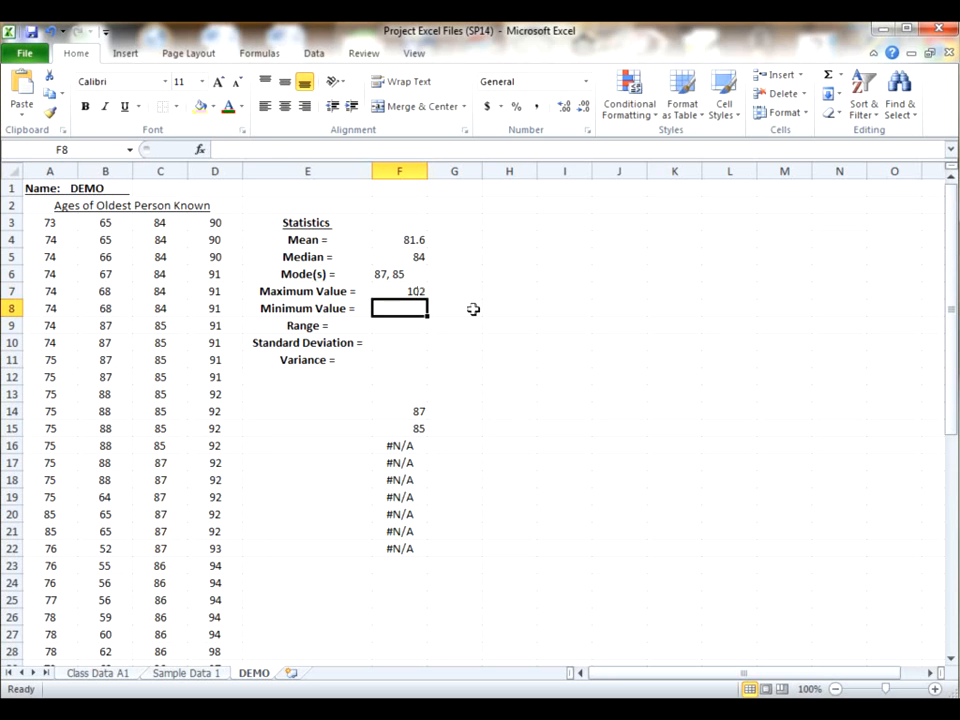
- Calculate the minimum of the ages in A3:D52 in cell F8 using the MIN function
type("=min")
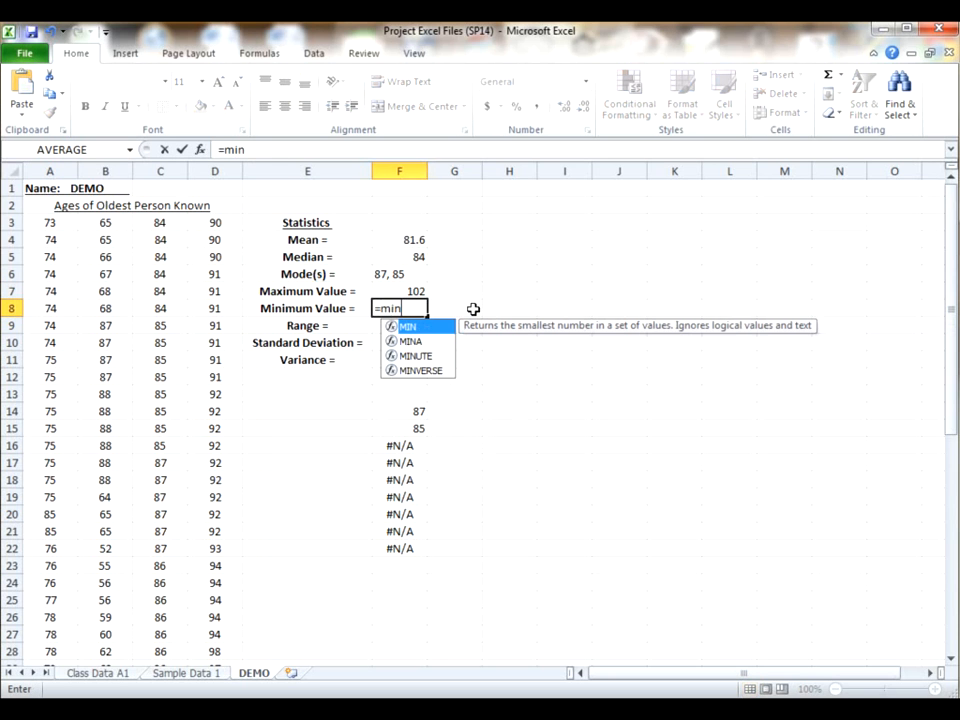
type("(A3:D52")
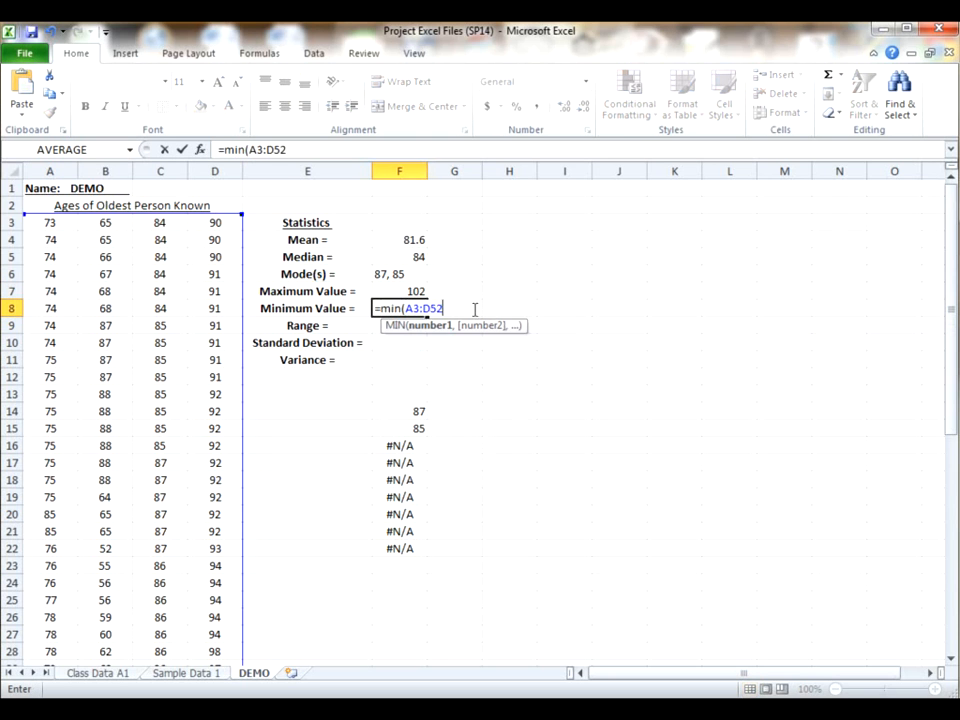
key("Return")
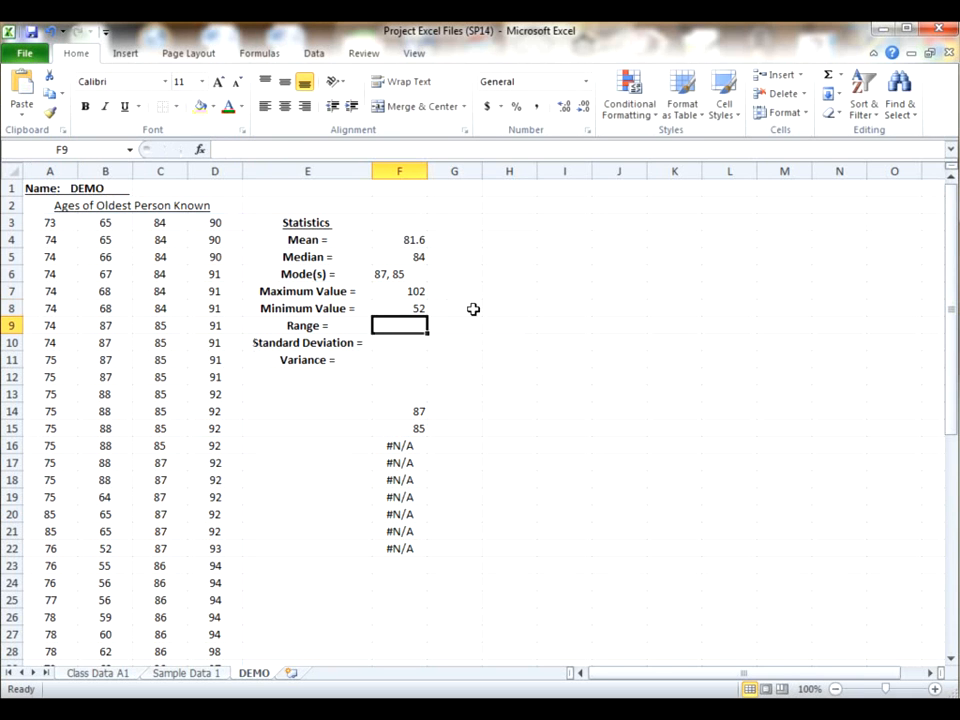
- Calculate the range in cell F9 by subtracting the minimum in F8 from the maximum in F7
type("=")
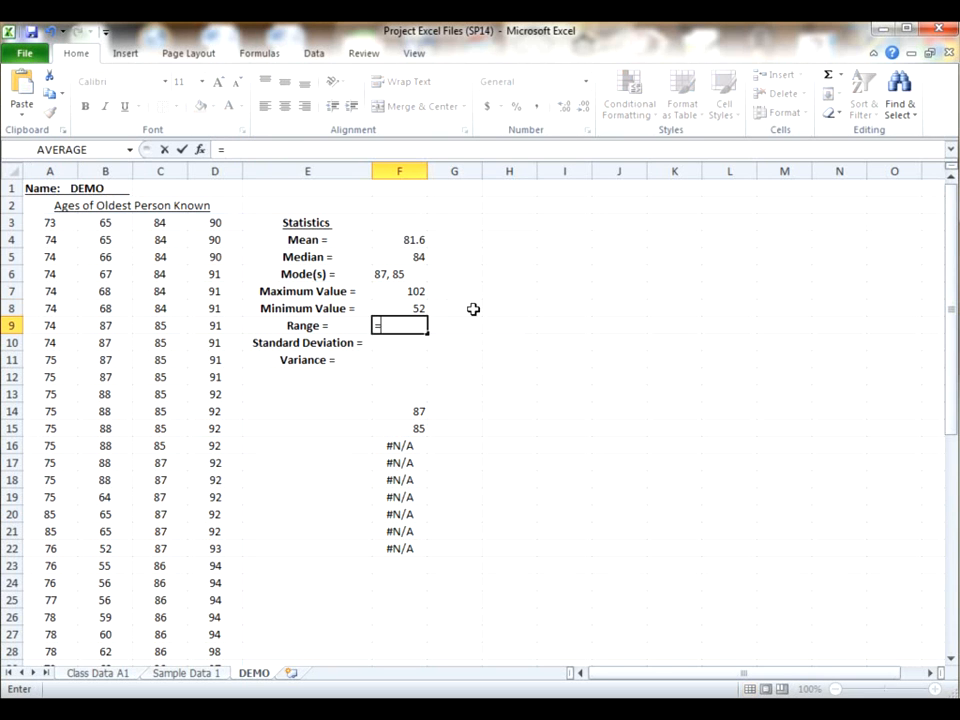
left_click(410, 290)
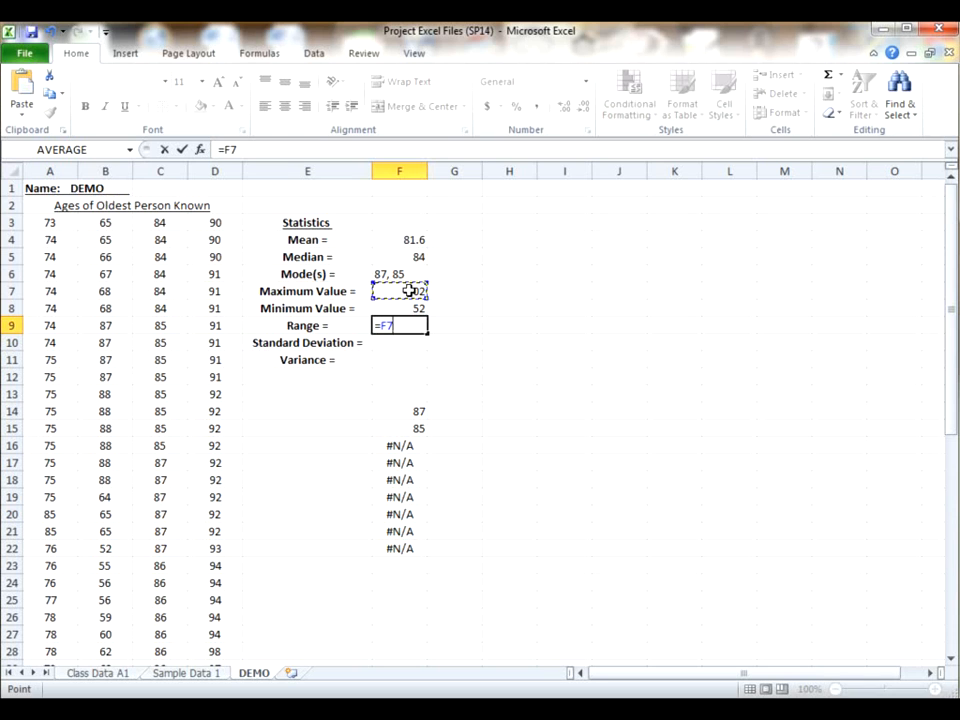
type("-")
left_click(399, 307)
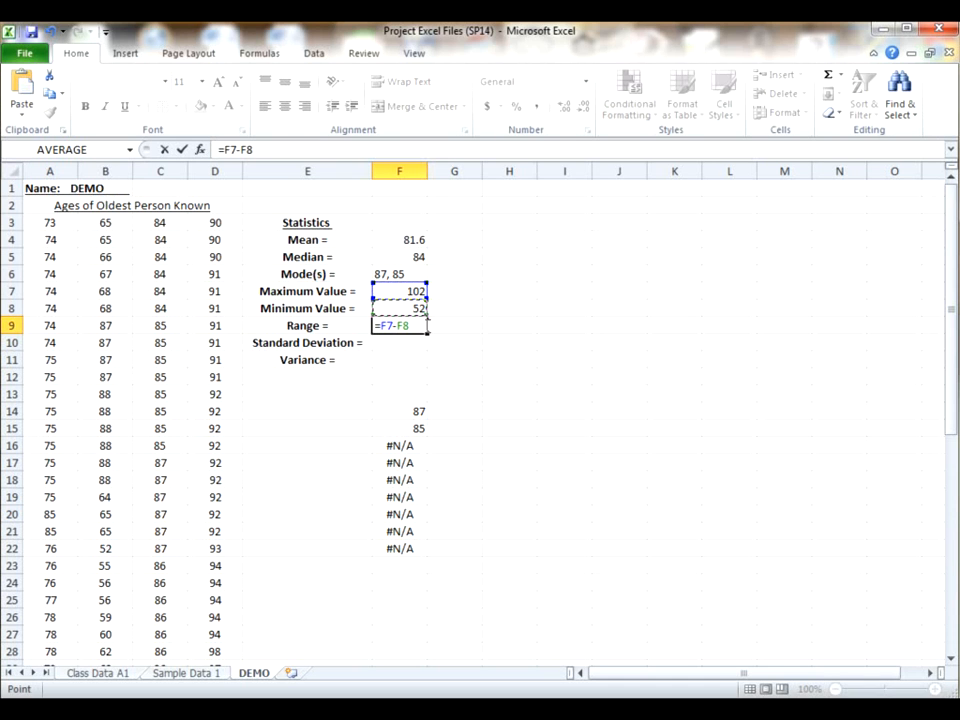
key("Return")
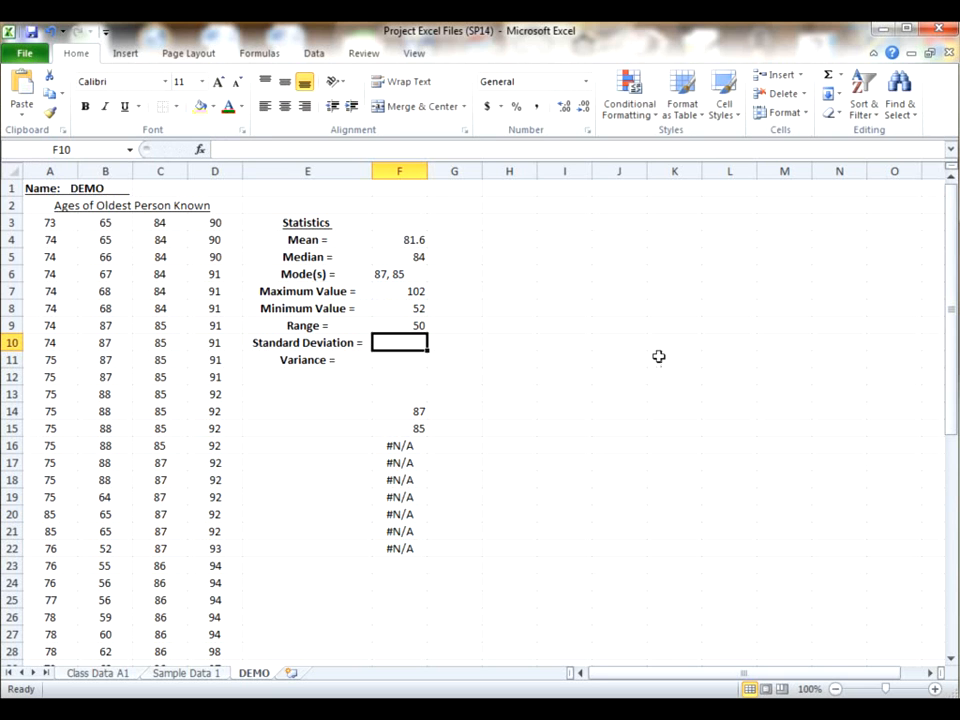
- Calculate the sample standard deviation of A3:D52 in cell F10 using the STDEV.S function
type("sta")
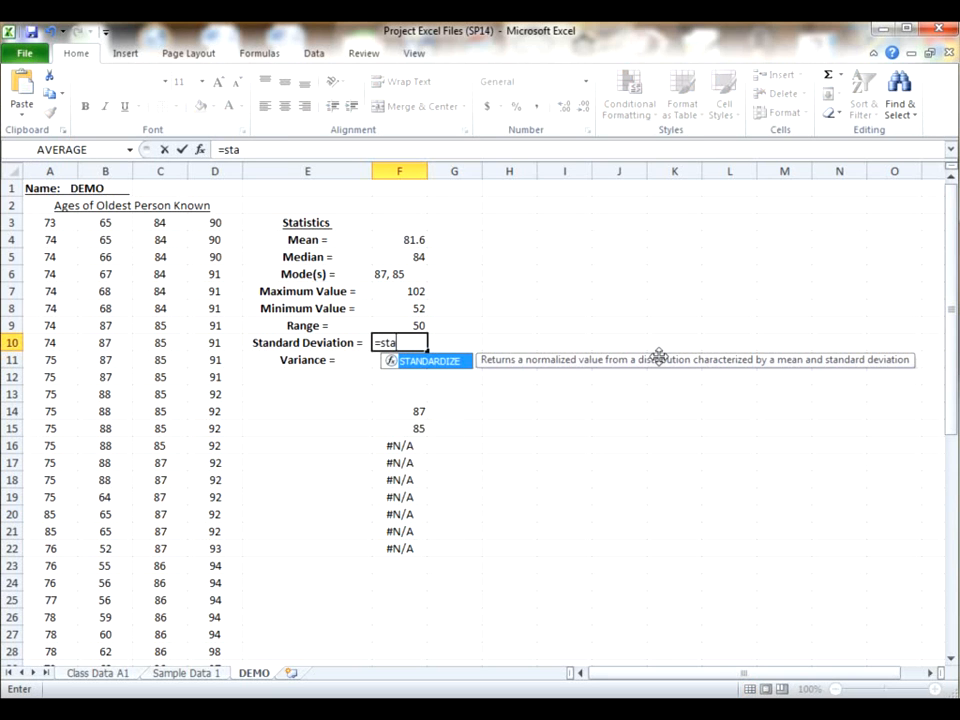
key("BackSpace")
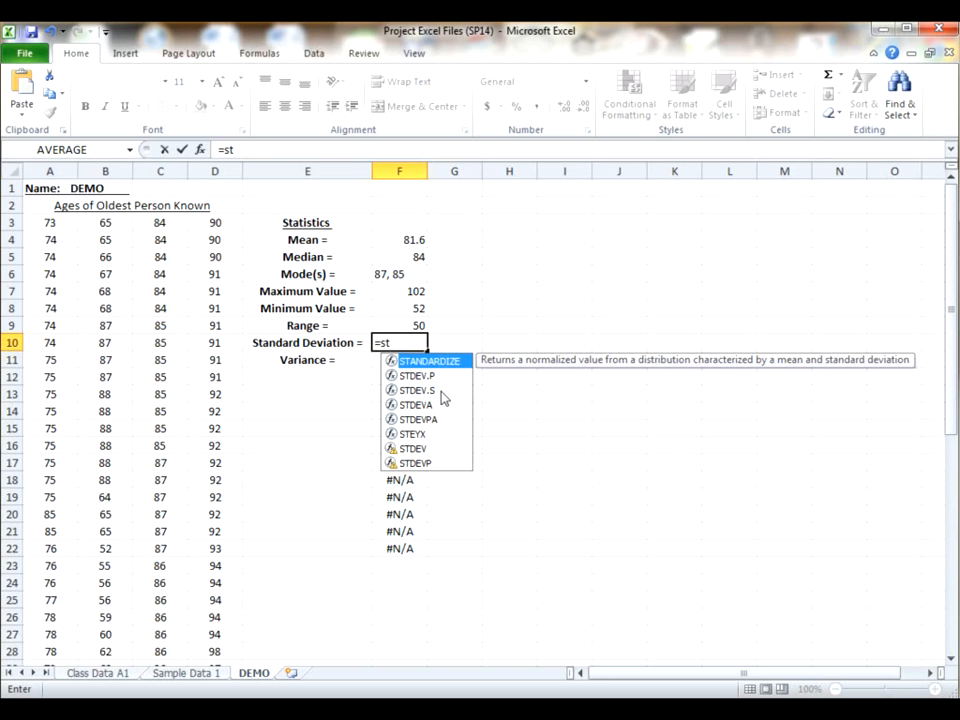
double_click(430, 390)
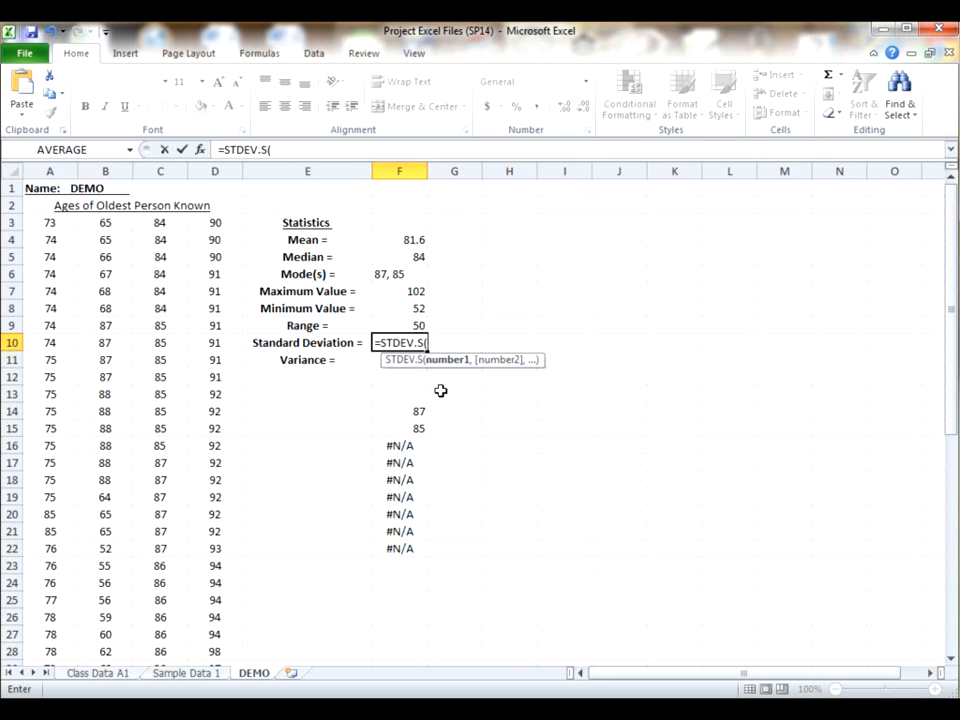
type("A3:D52")
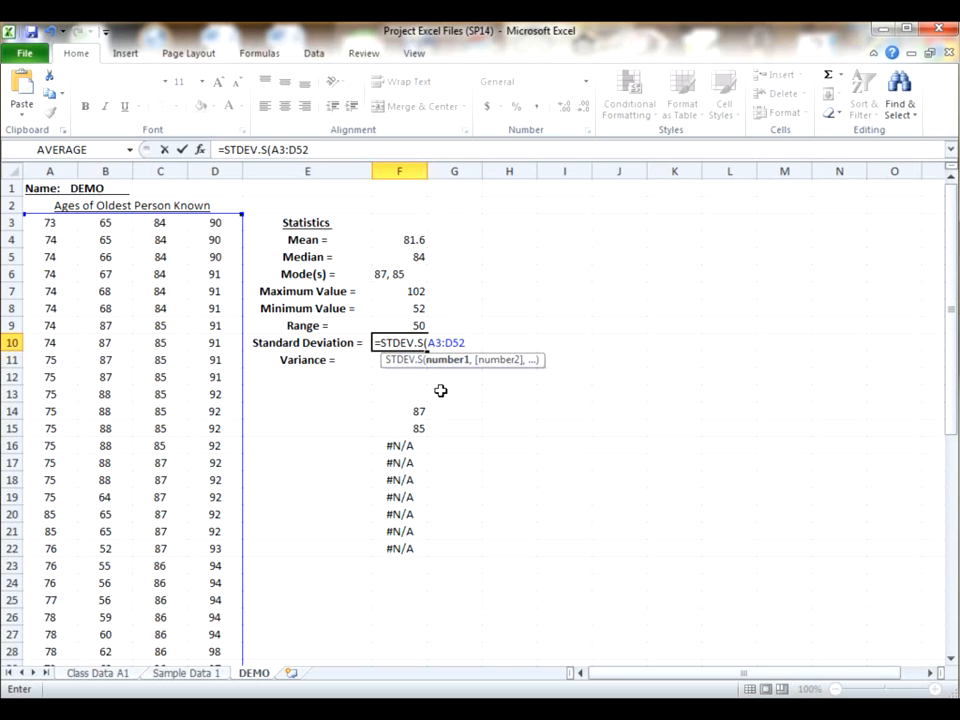
type(")")
key("Return")
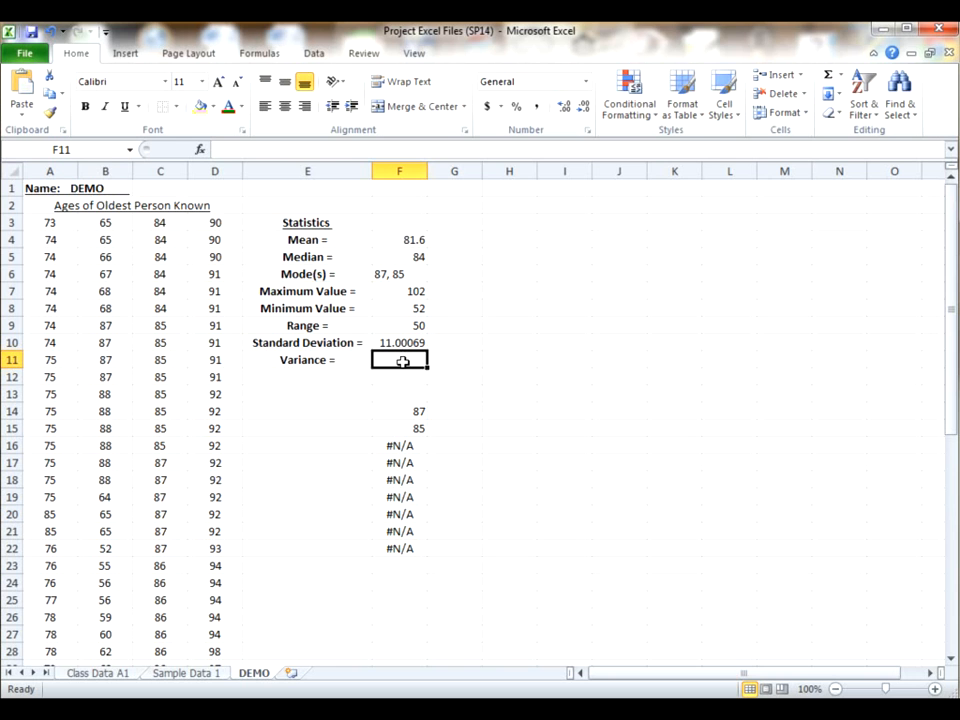
- Calculate the sample variance of A3:D52 in cell F11 using the VAR.S function
type("=var")
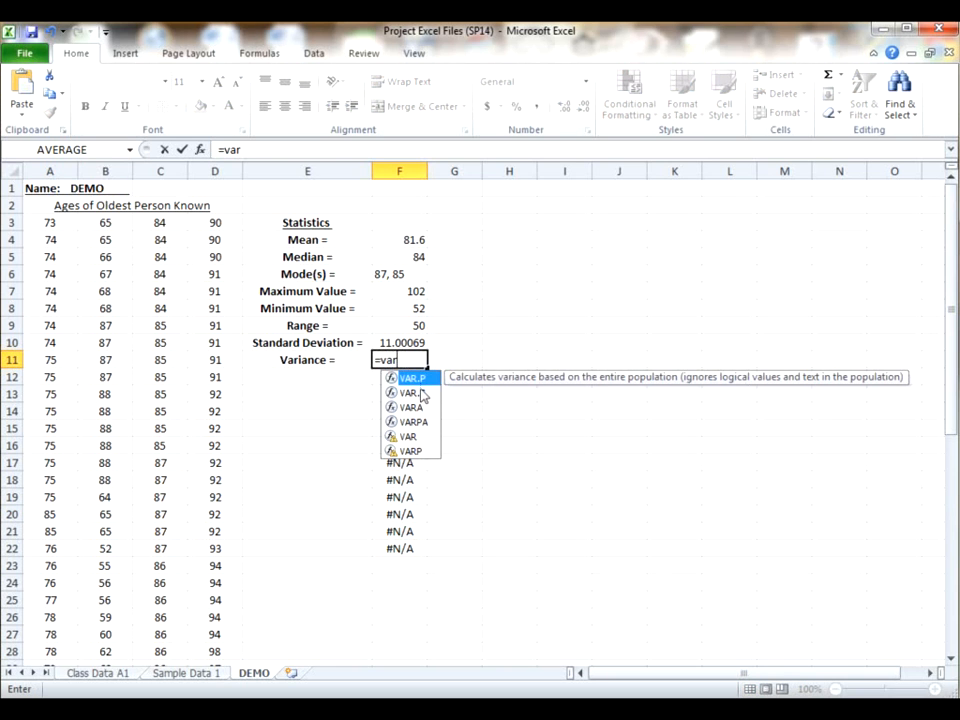
double_click(418, 393)
type("A3:D52)")
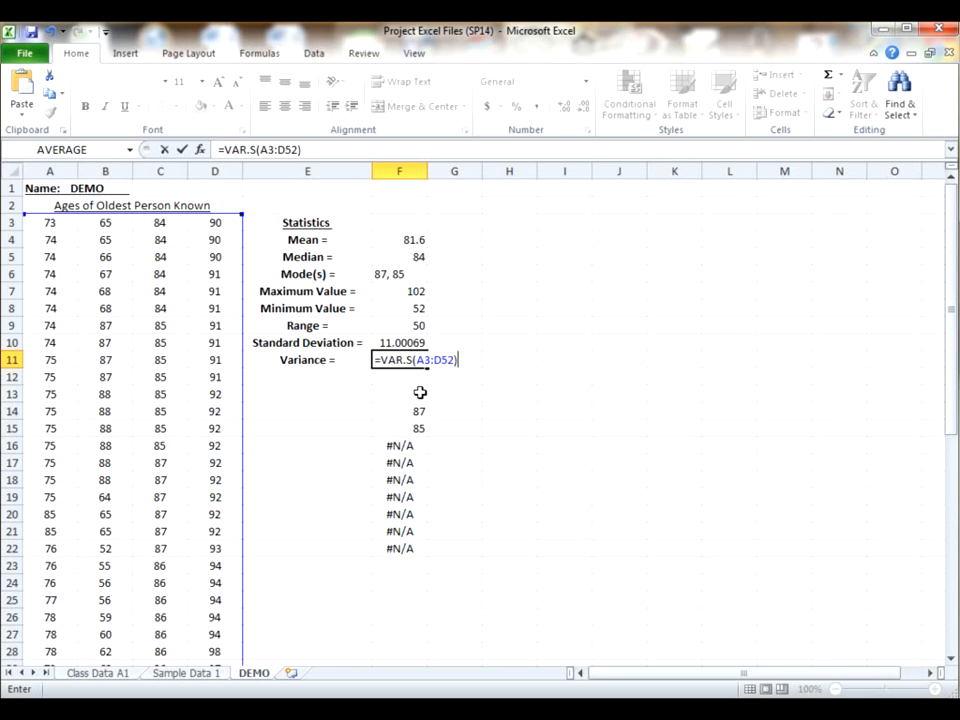
key("Return")
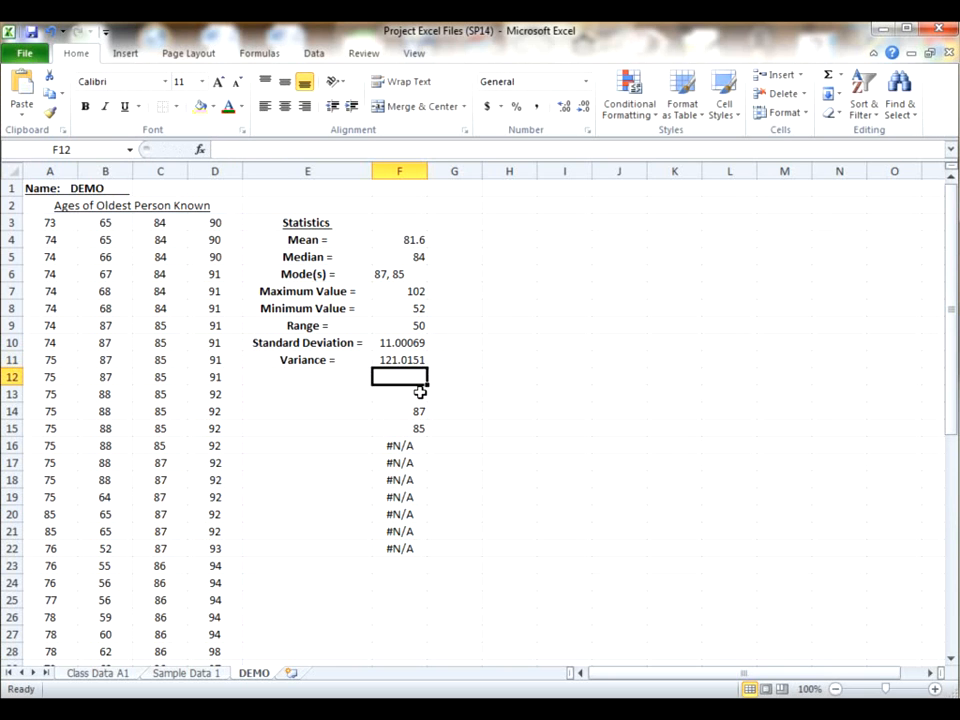
- Format the standard deviation and variance in F10:F11 as Number with 1 decimal place
left_click(409, 343)
left_click_drag(409, 346, 409, 361)
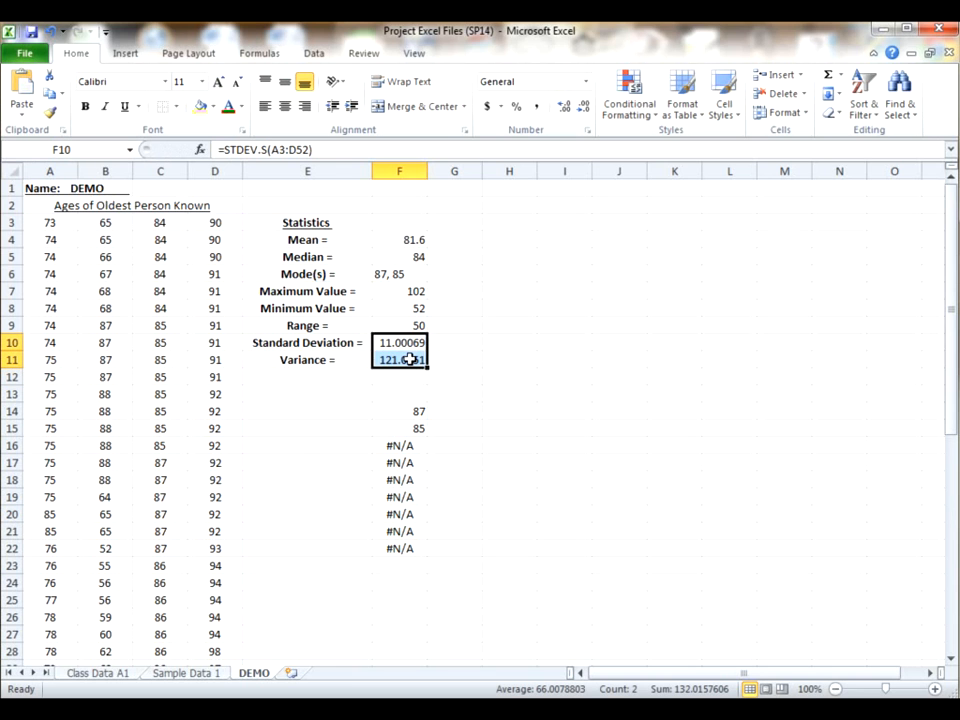
right_click(409, 360)
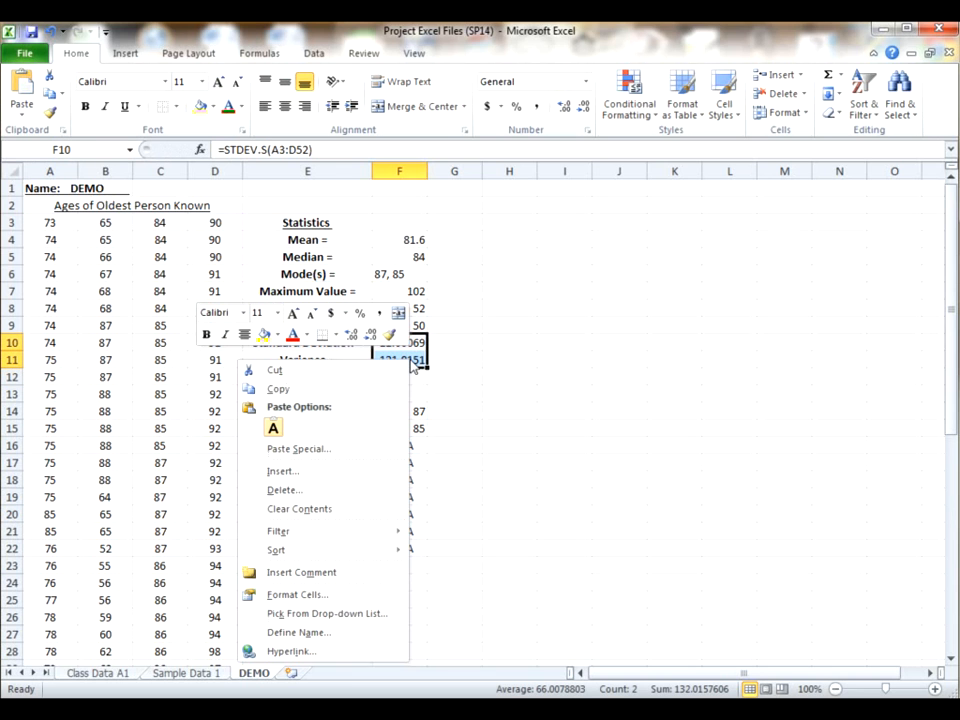
left_click(334, 594)
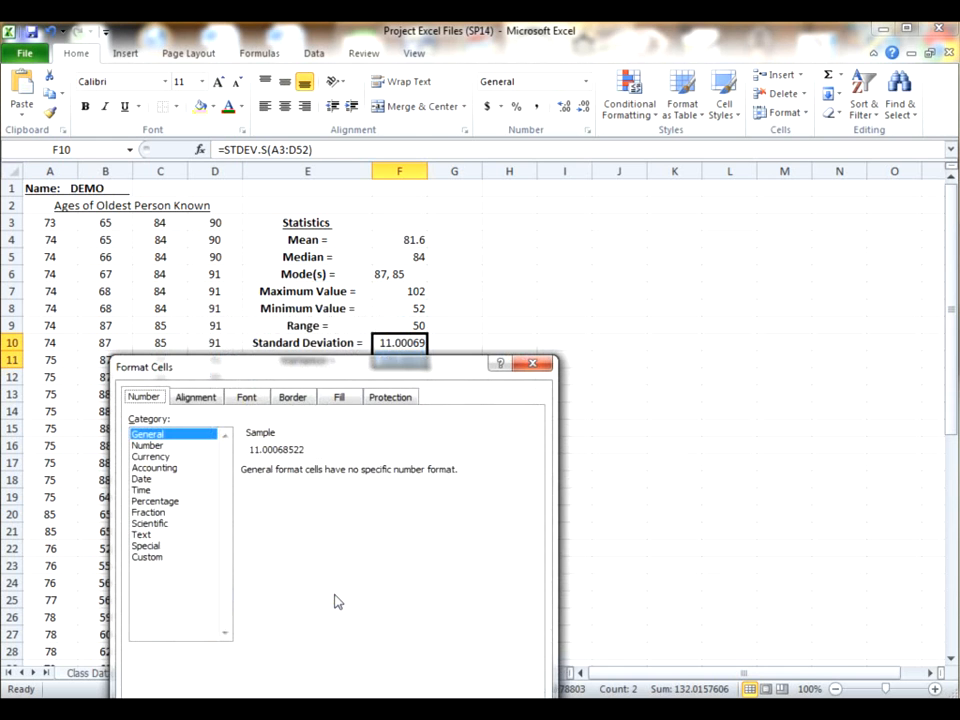
left_click(180, 446)
left_click(354, 476)
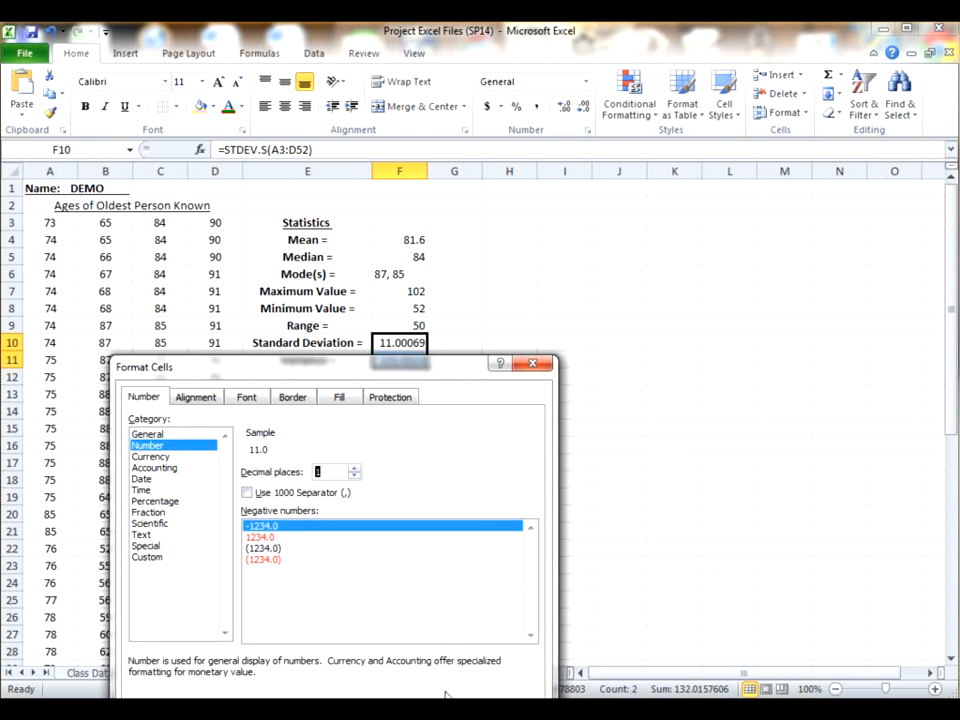
key("Return")
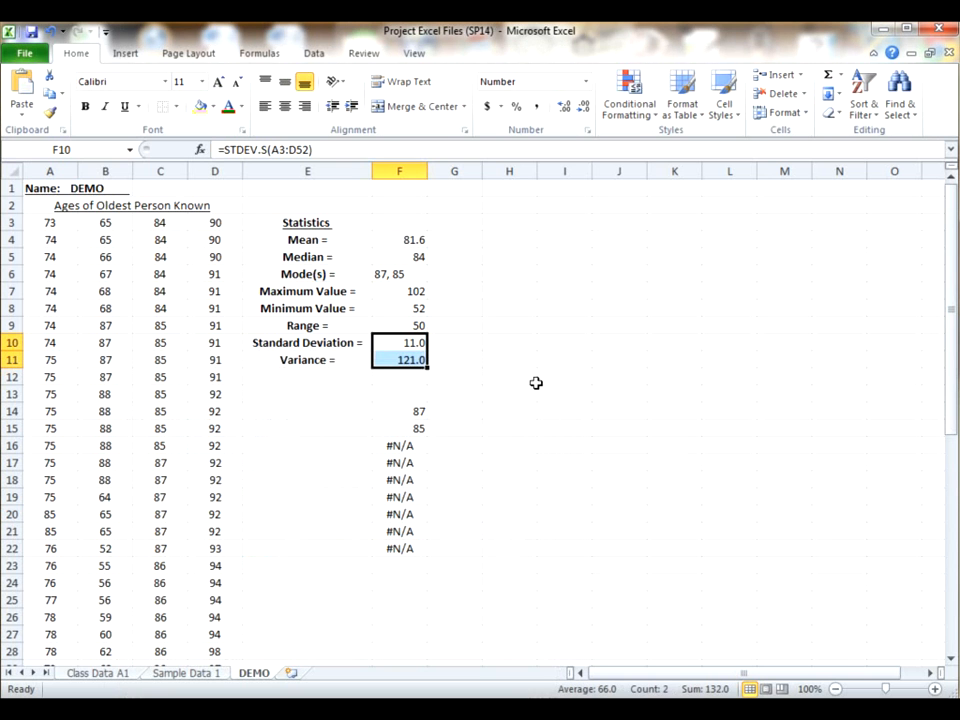
- Center all the statistics results in F4:F11 horizontally
left_click_drag(400, 240, 409, 357)
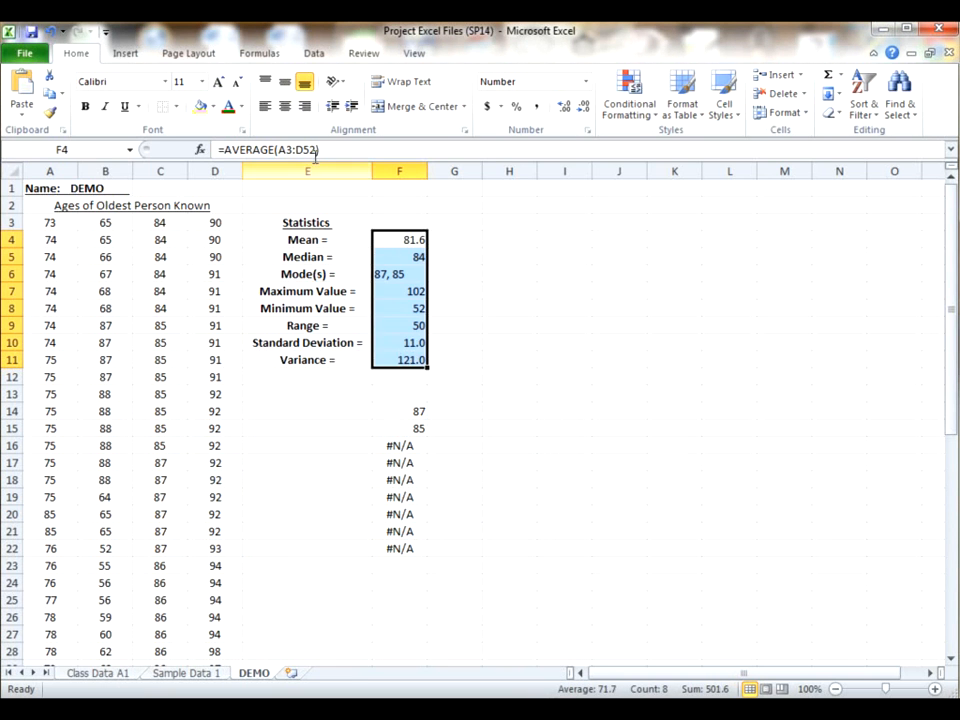
left_click(285, 106)
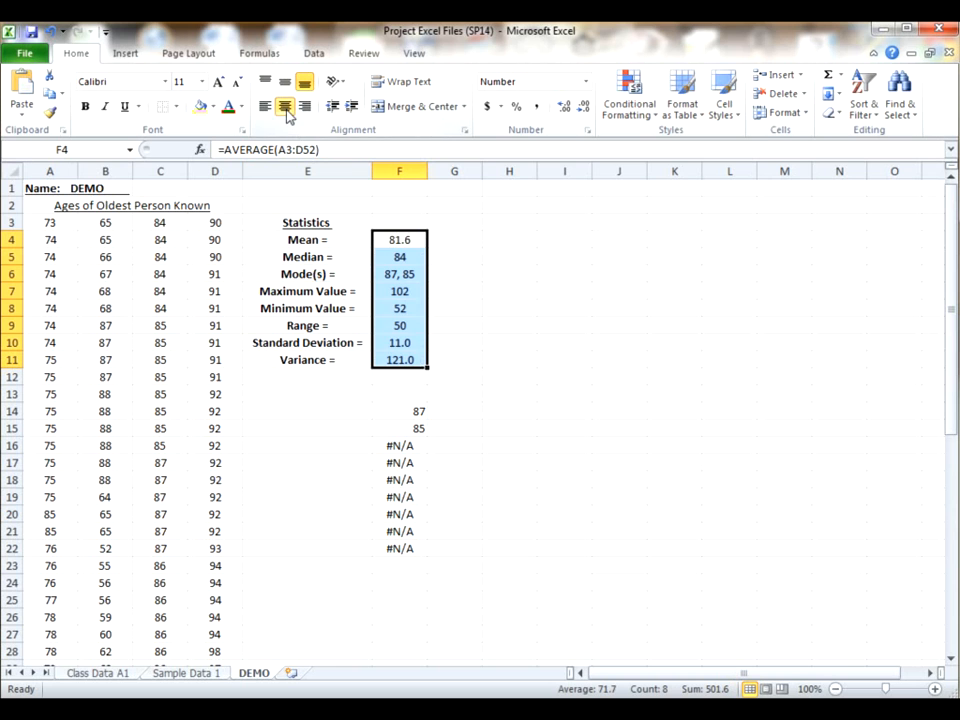
left_click(464, 302)
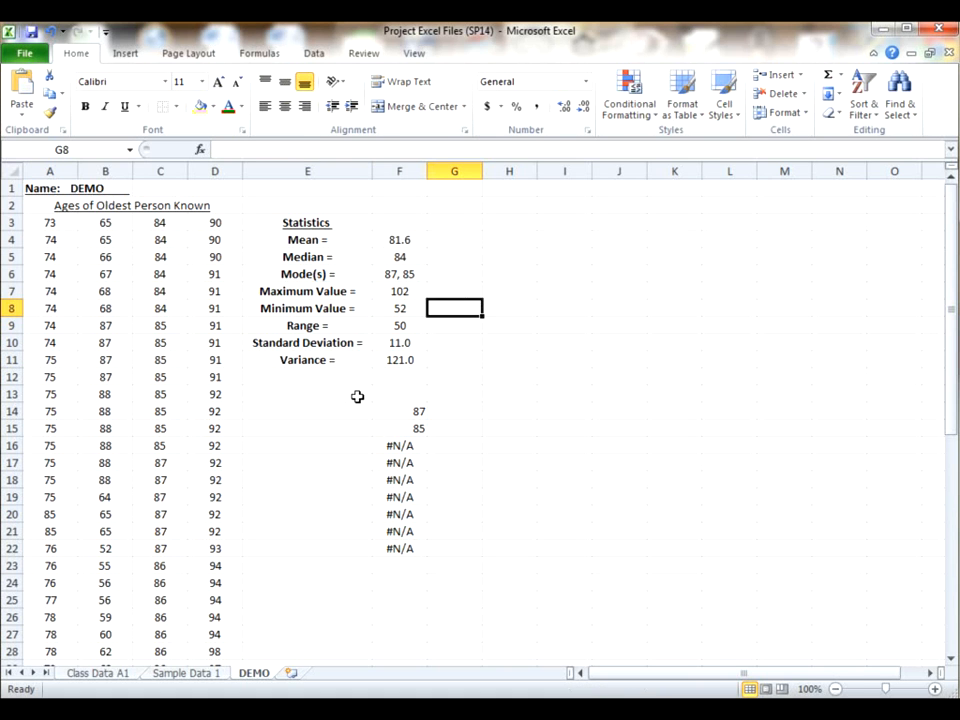
- Clear the scratch mode results below the statistics by deleting the contents of E13:G23
left_click_drag(357, 397, 454, 563)
key("Delete")
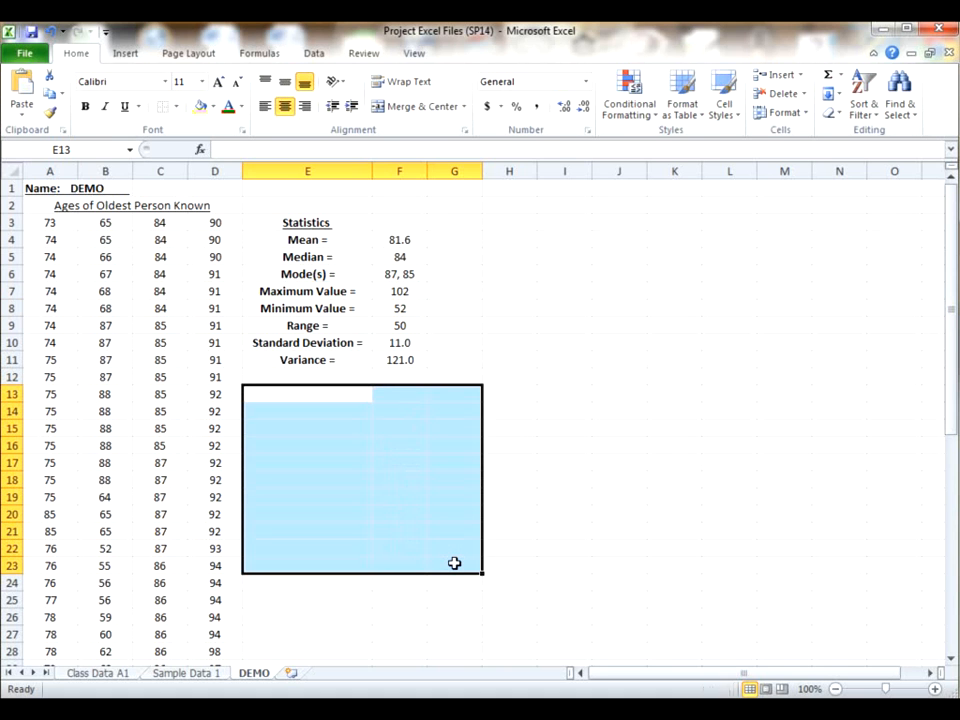
left_click(528, 240)
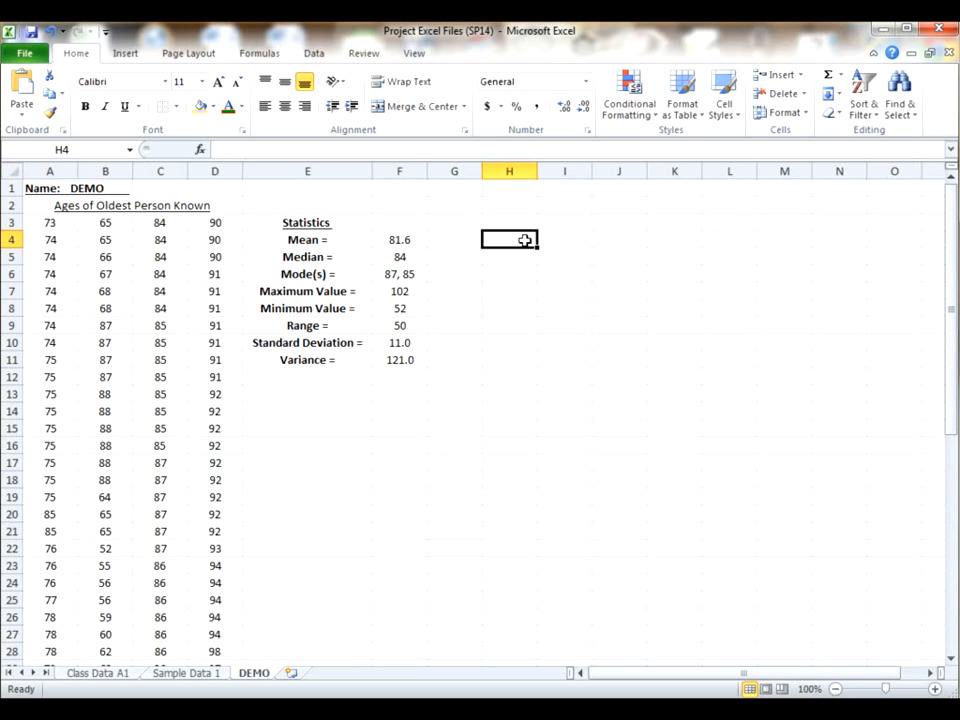
- Enter the column heading "(bins)" in cell H2
left_click(508, 204)
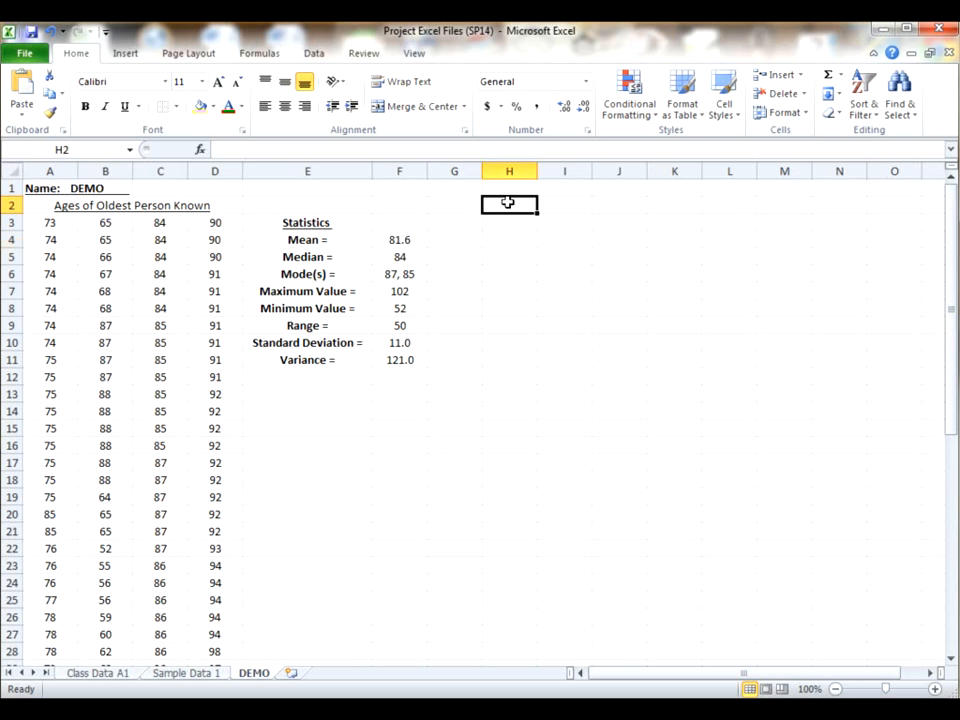
type("(")
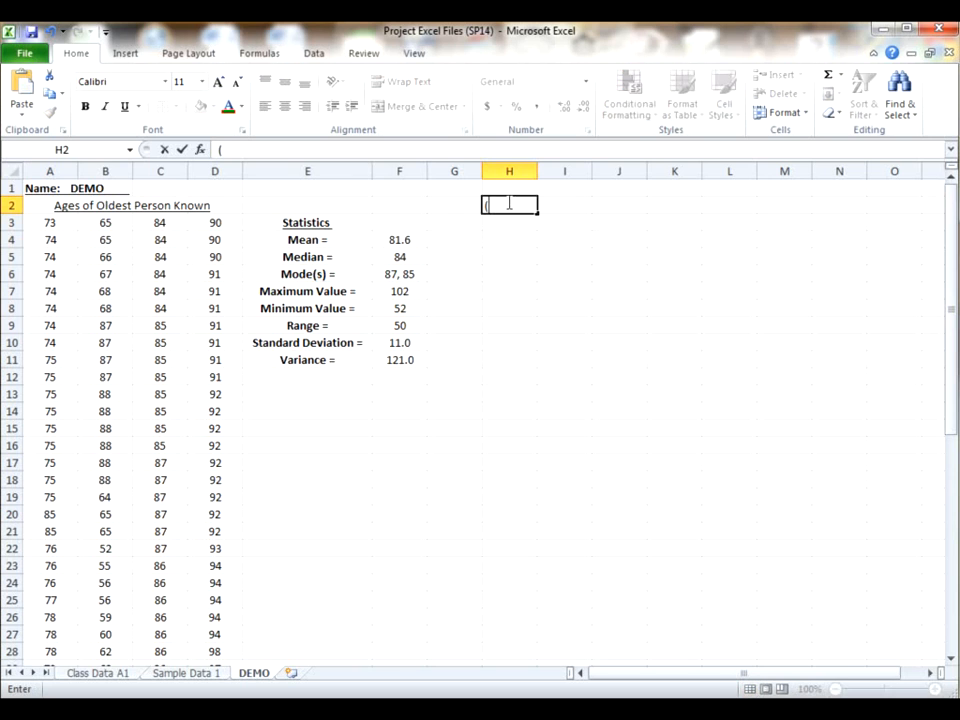
type("b")
key("BackSpace")
type("bins)")
key("Return")
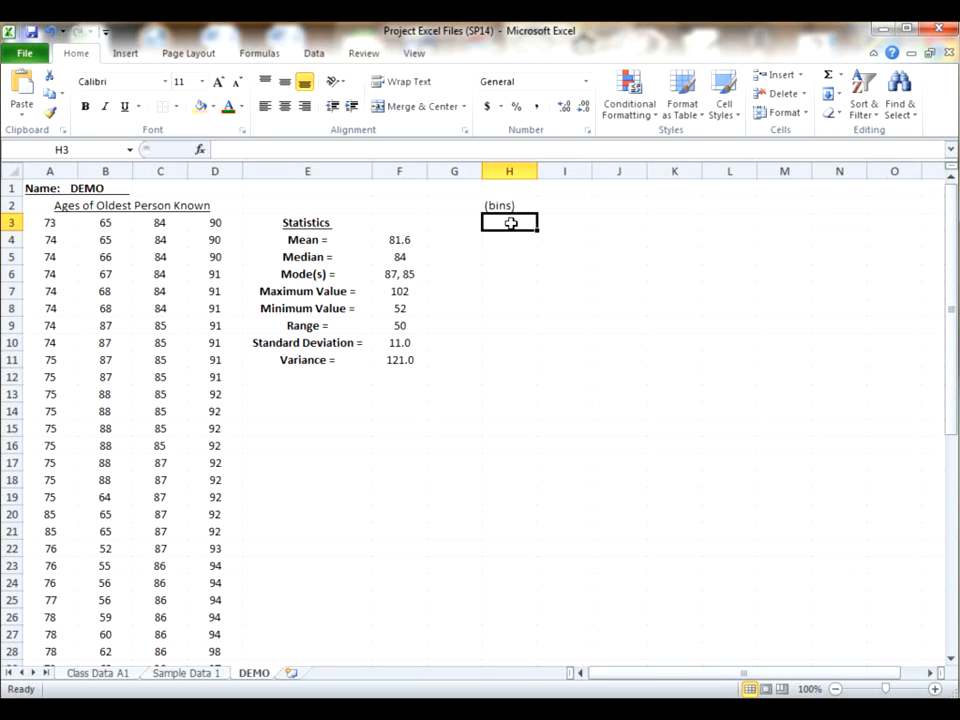
- Enter the first three bin limits 54, 59 and 64 in cells H3:H5
type("54")
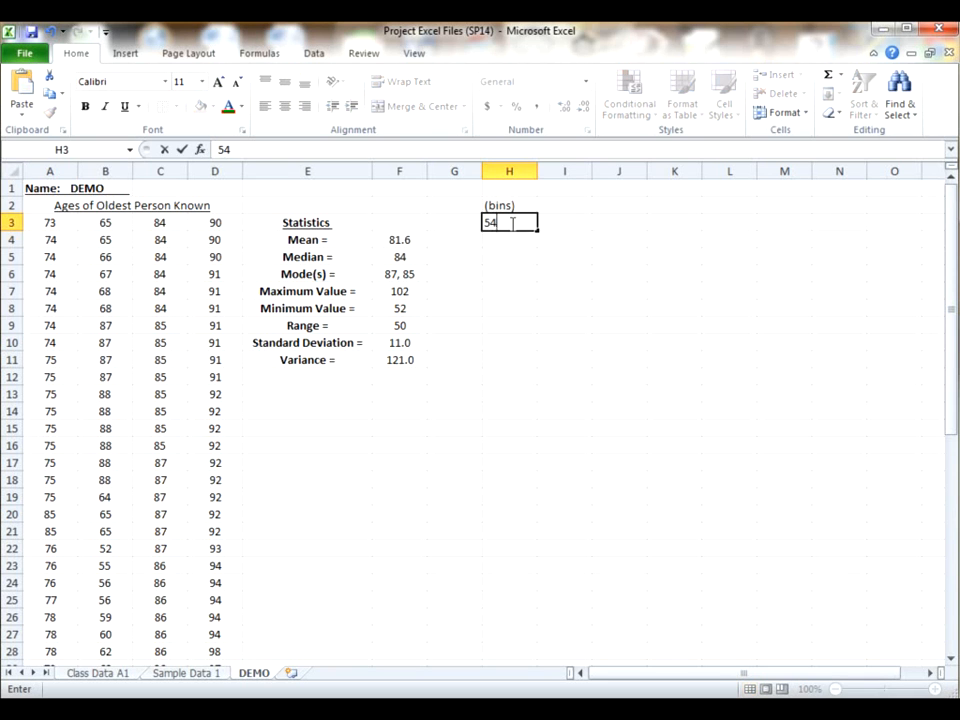
key("Return")
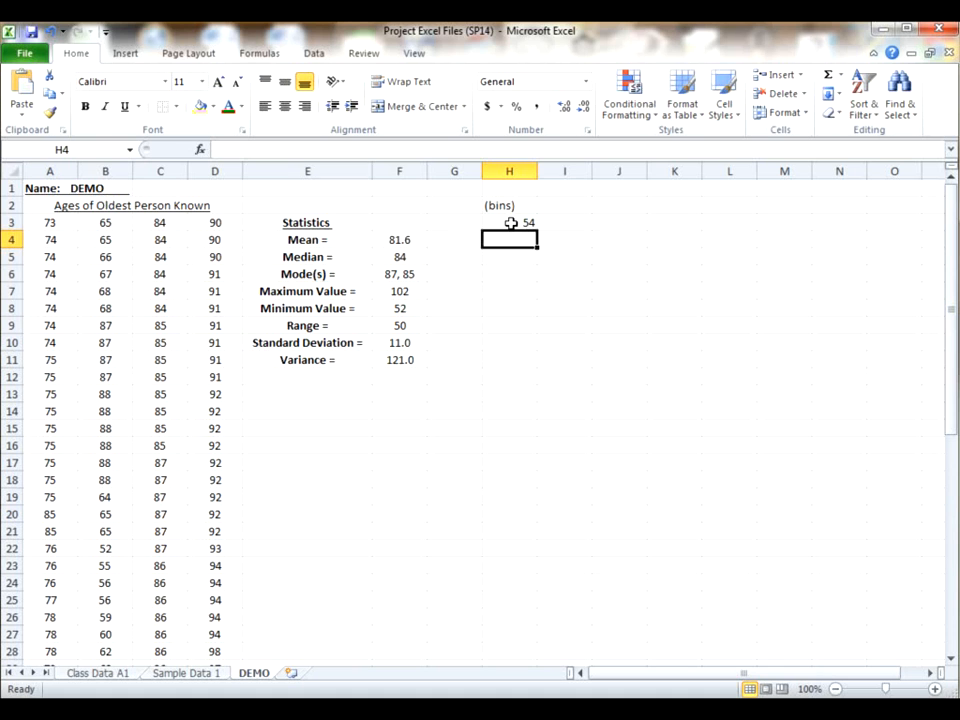
type("59")
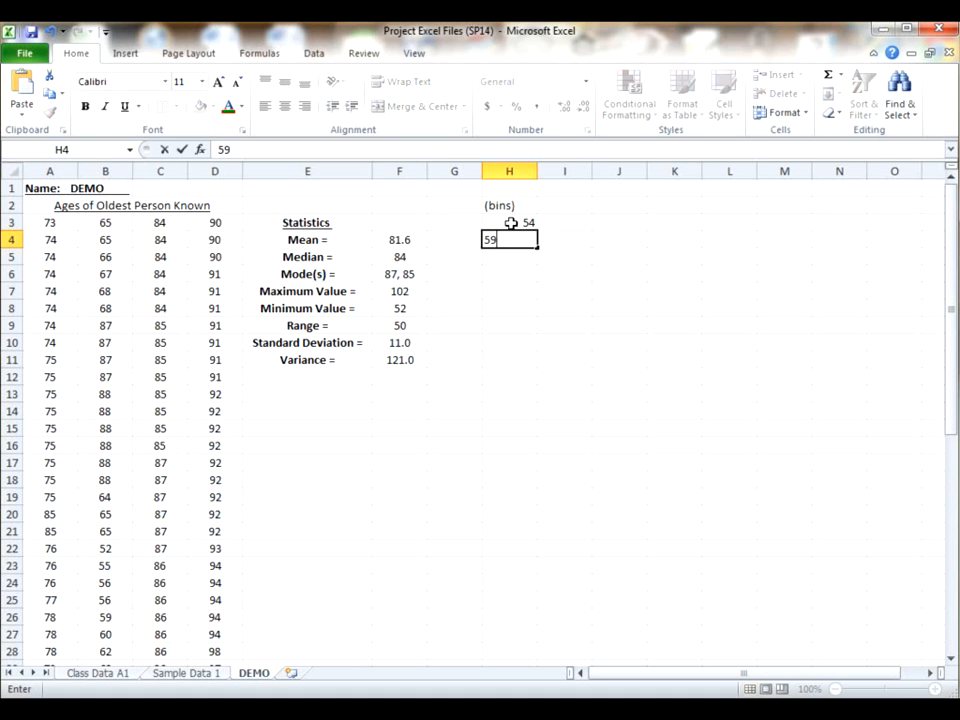
key("Return")
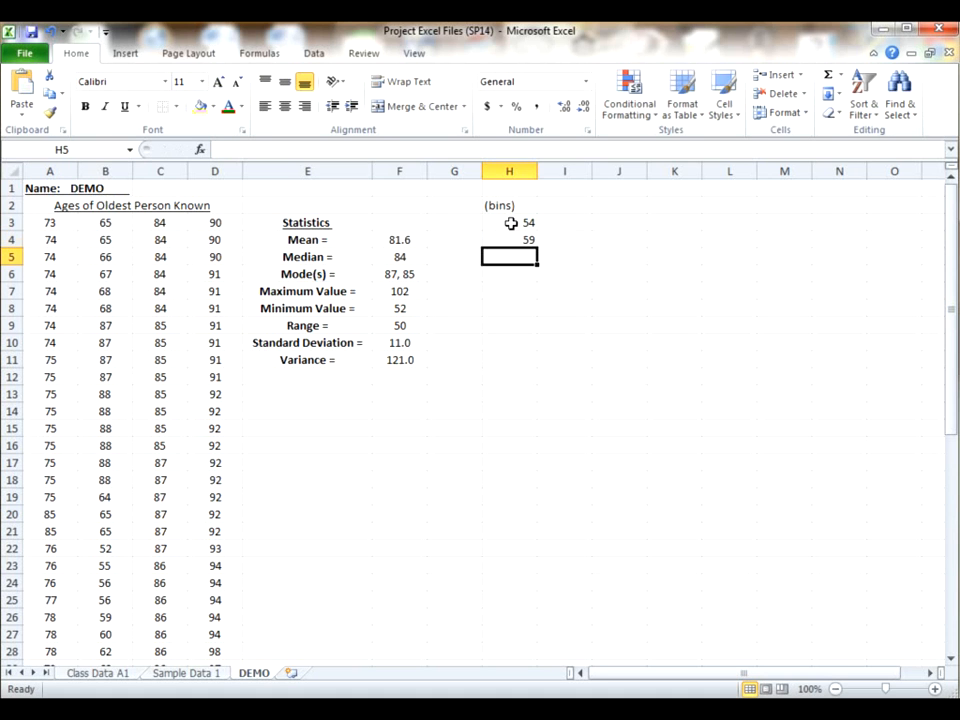
type("64")
key("Return")
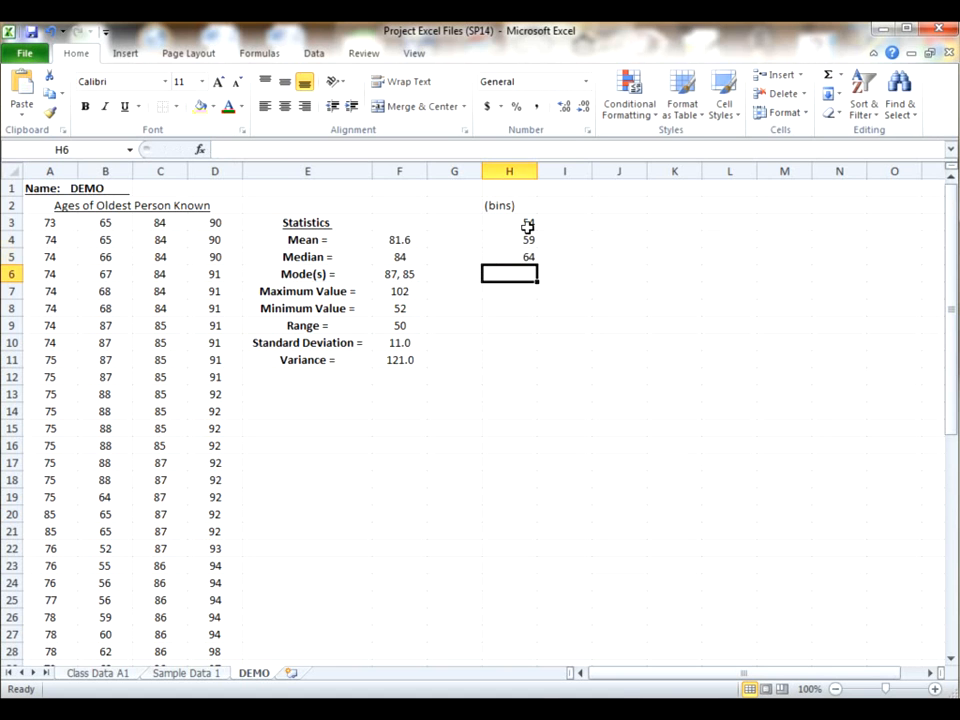
- Extend the bin series down column H in increments of 5, clearing the surplus entries in H13:H14 so it ends at 99 in H12
left_click_drag(527, 221, 531, 423)
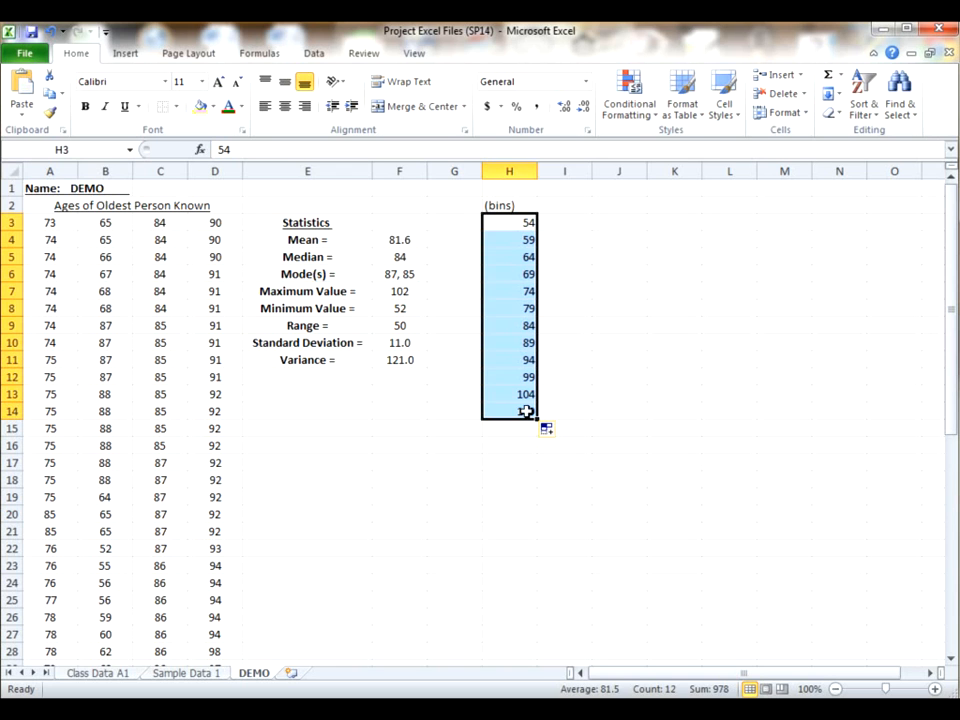
left_click(525, 411)
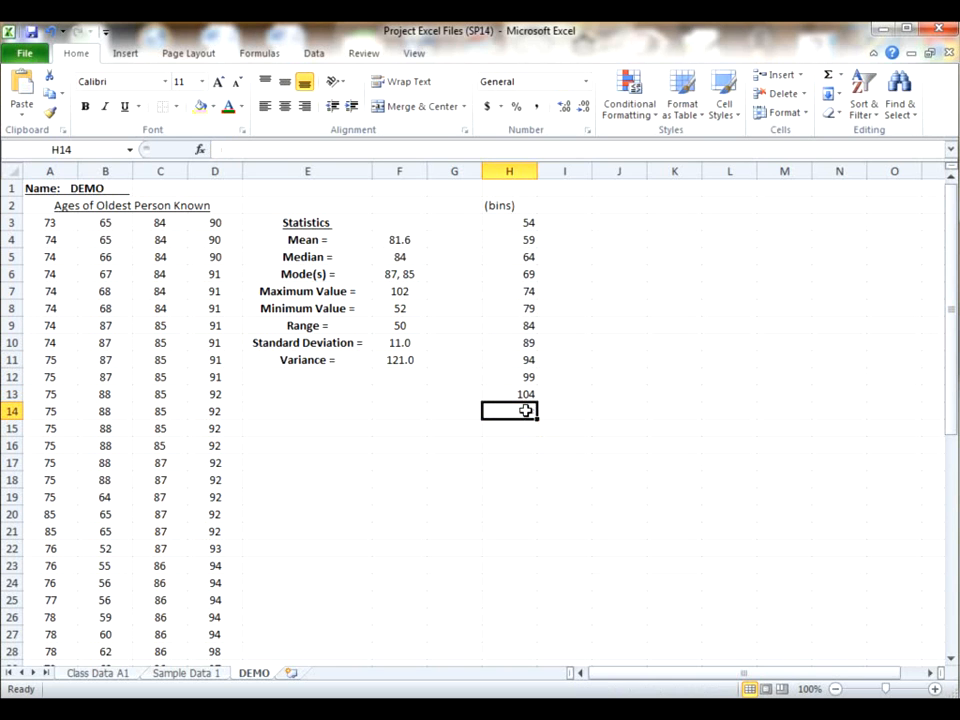
key("Up")
key("Delete")
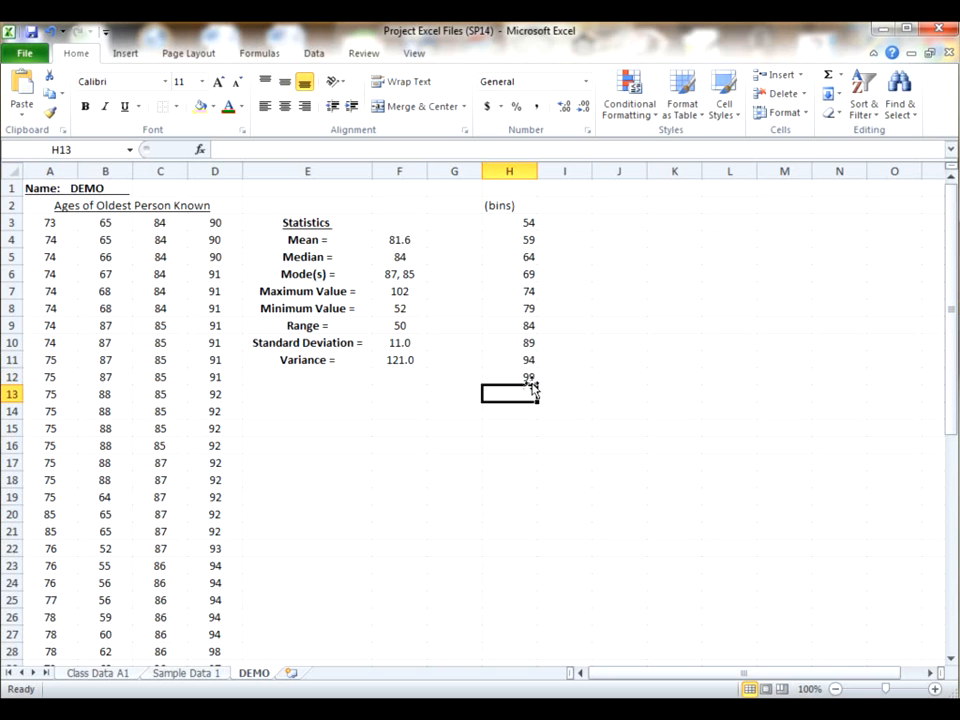
- Enter the heading "Frequency" in cell J2 and widen column J to fit it
left_click(615, 204)
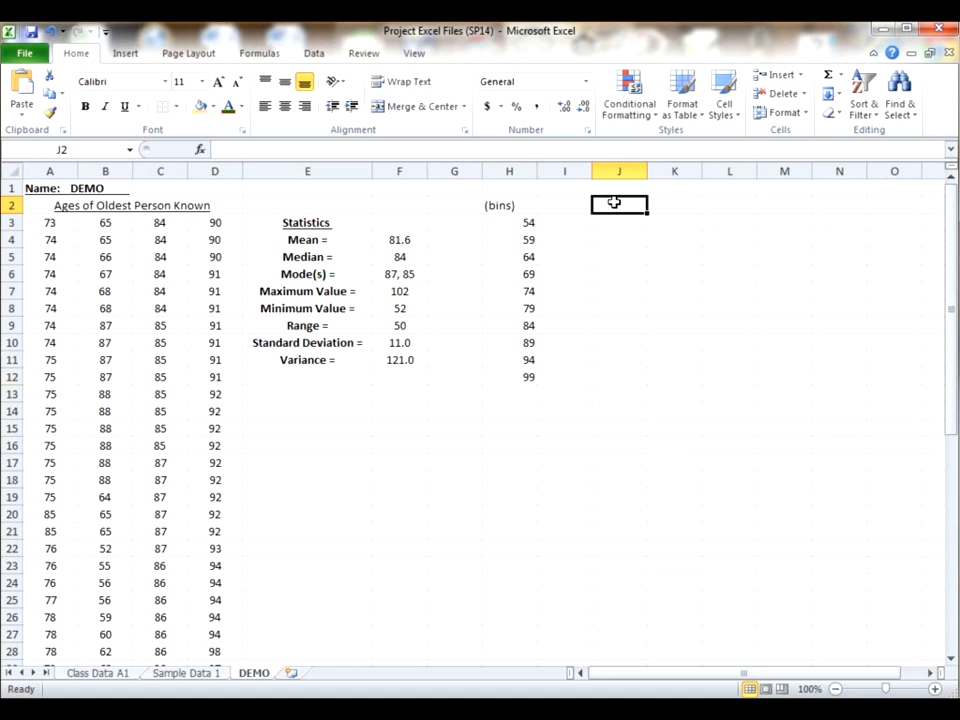
type("Frequency")
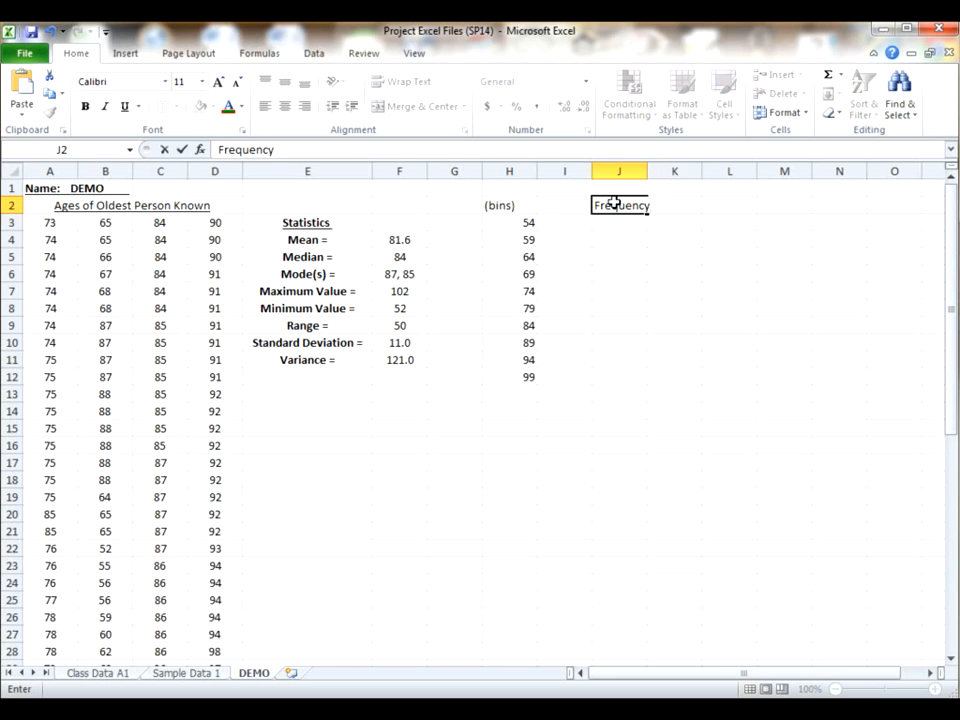
key("Return")
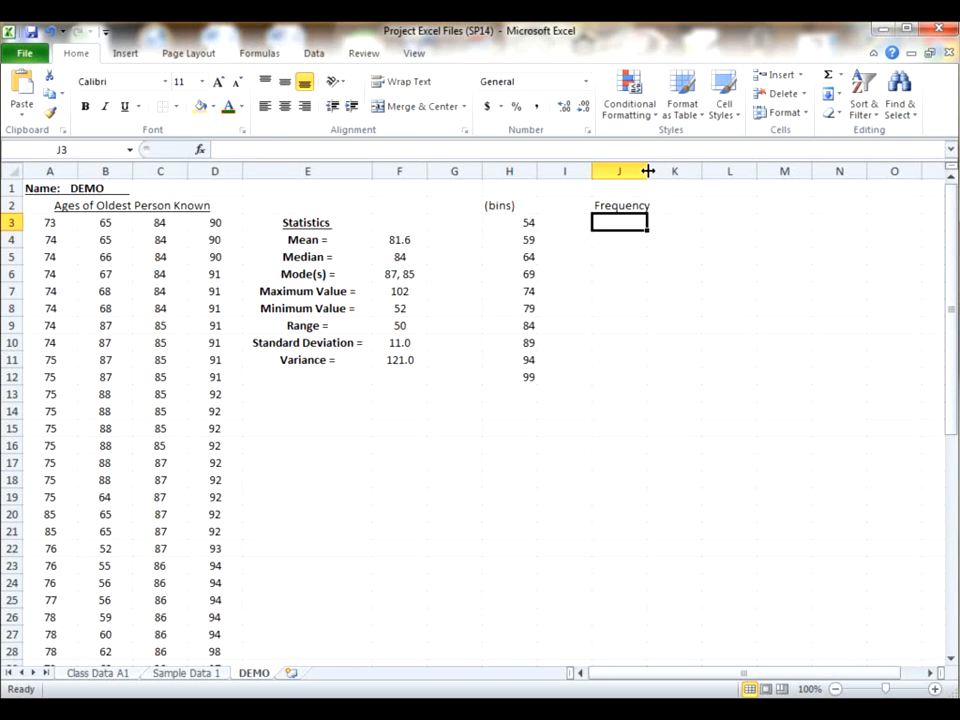
left_click_drag(648, 171, 664, 171)
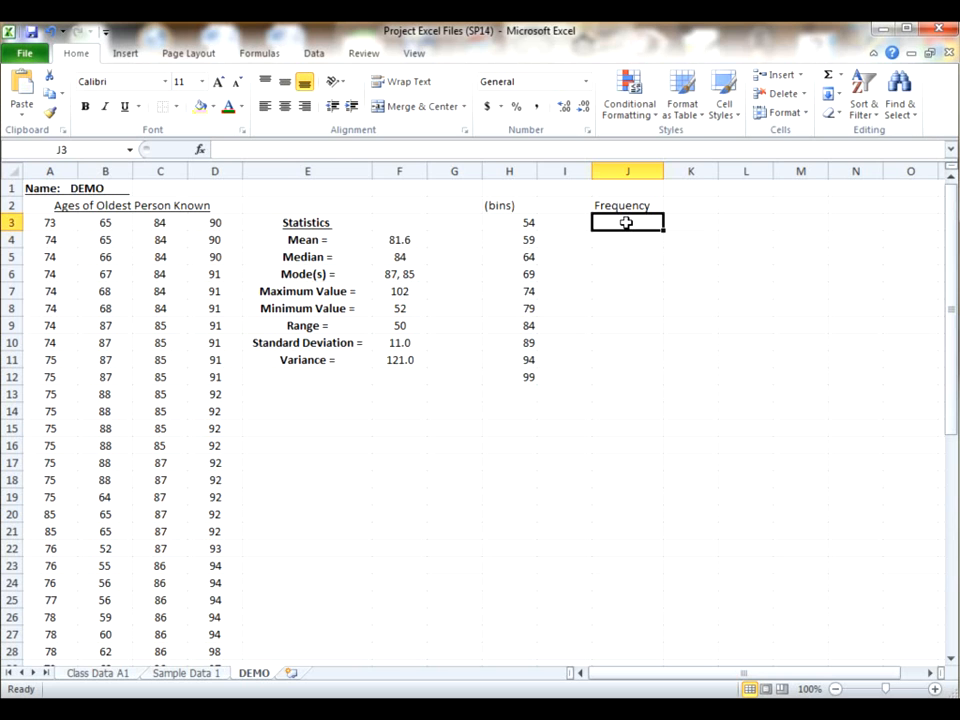
- Fill J3:J13 with the array formula =FREQUENCY(A3:D52,H3:H12) to count the ages in each bin
left_click_drag(621, 221, 616, 392)
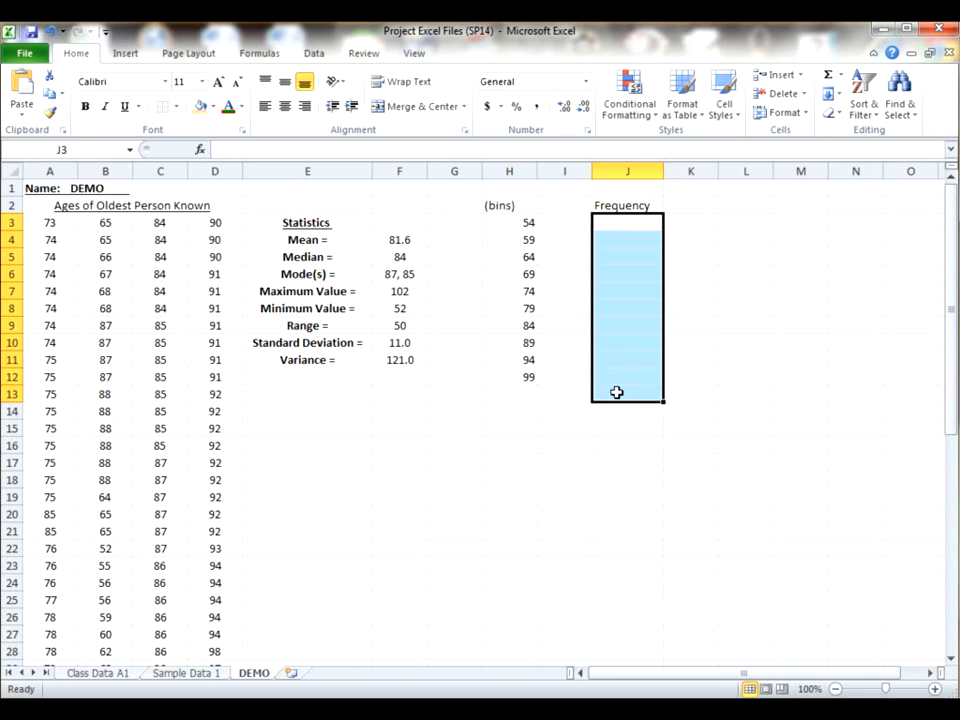
type("=")
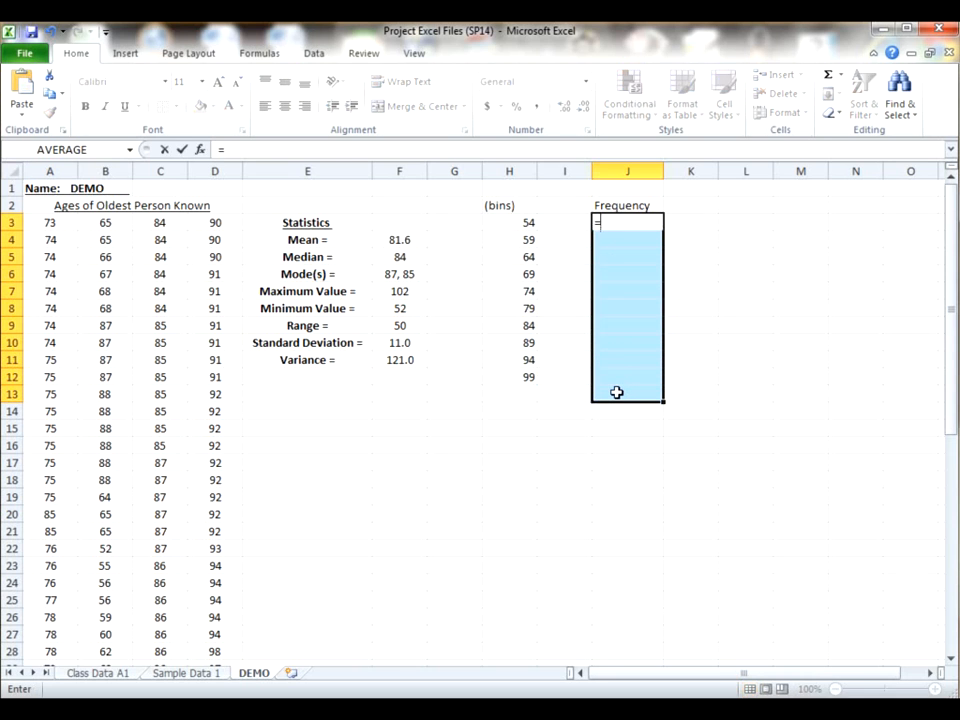
type("fr")
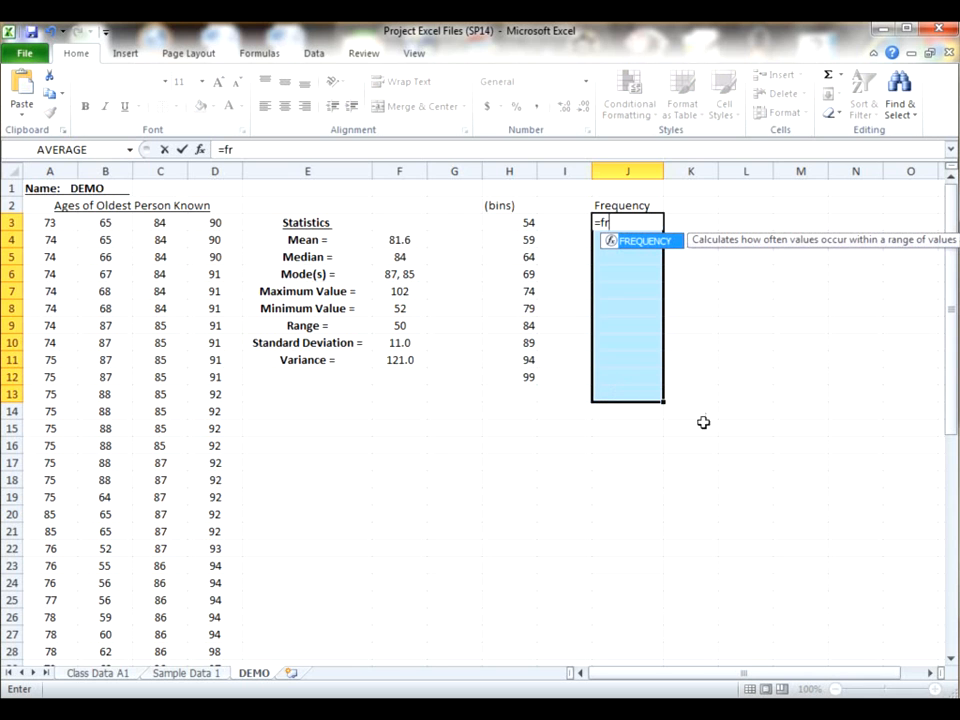
double_click(647, 242)
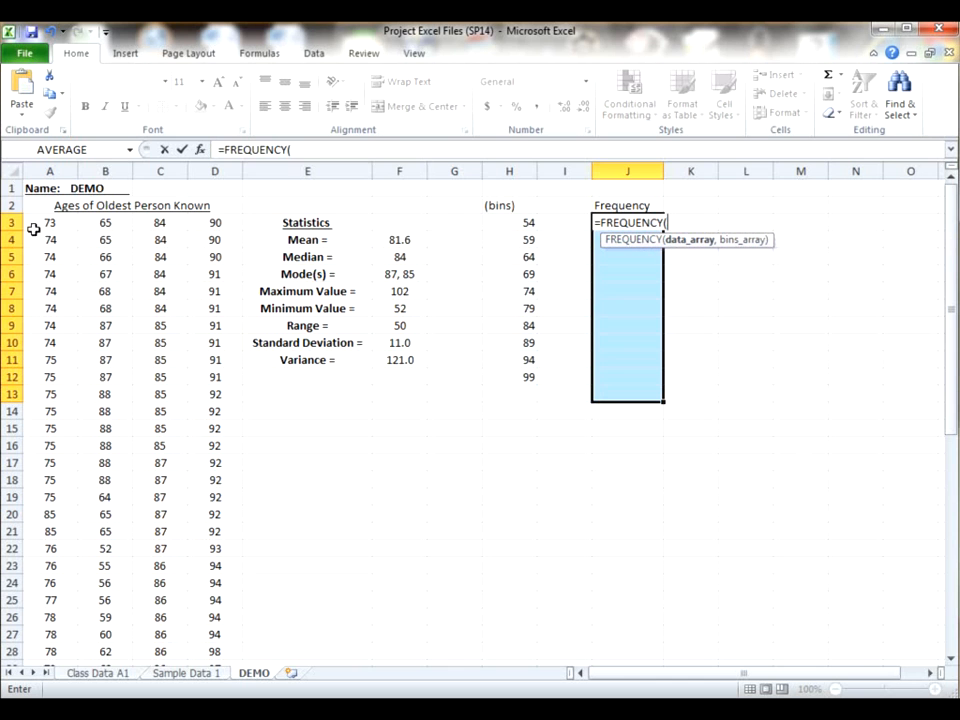
left_click_drag(47, 223, 226, 625)
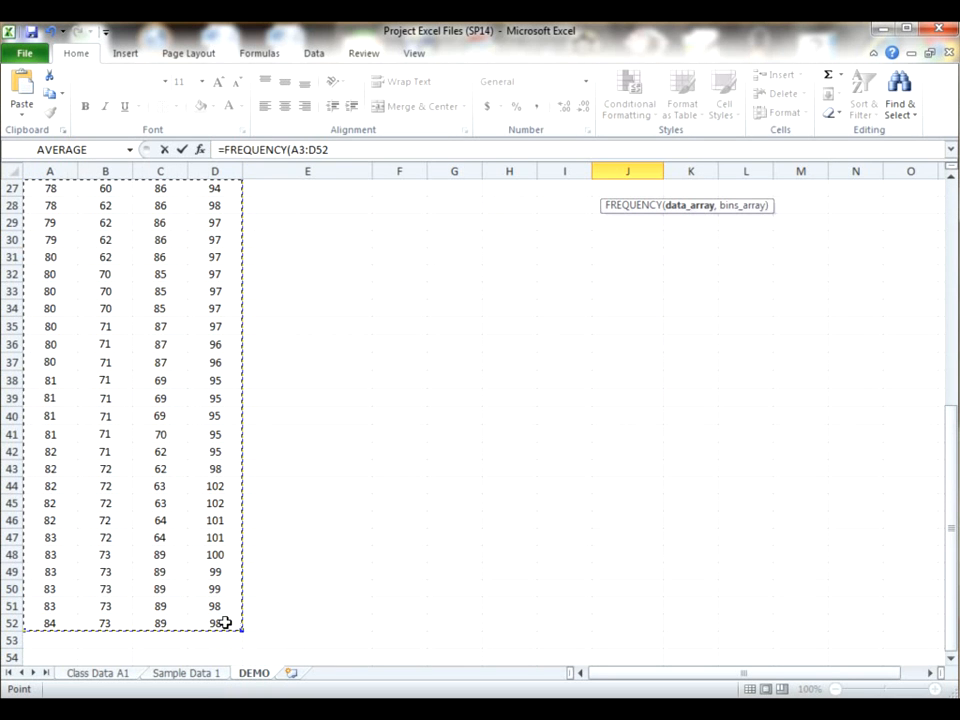
left_click_drag(950, 520, 955, 245)
type(",")
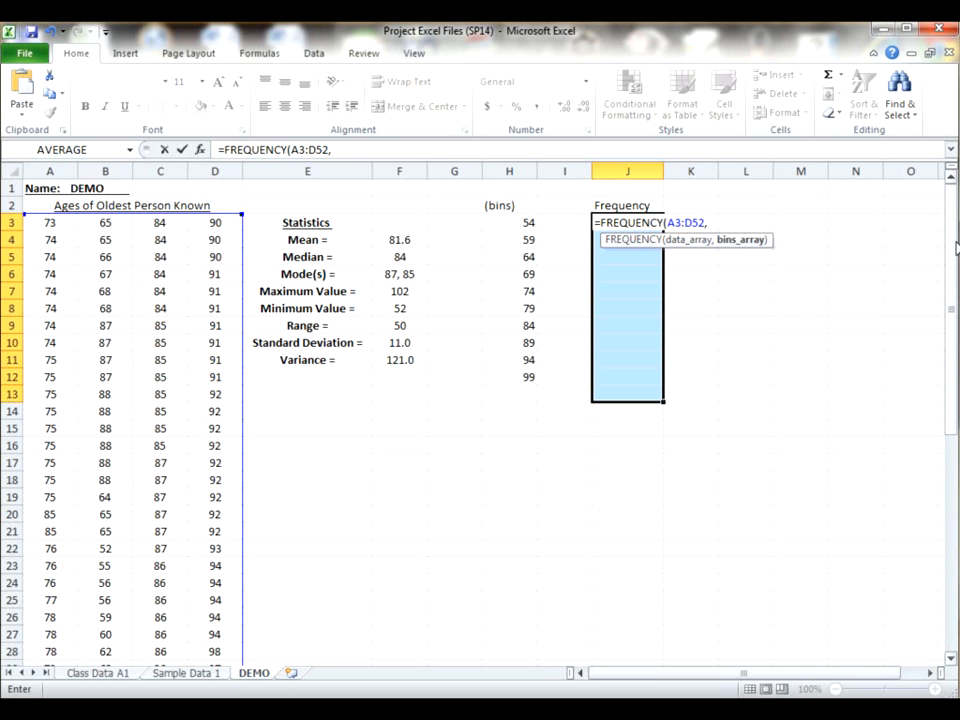
left_click_drag(521, 221, 516, 377)
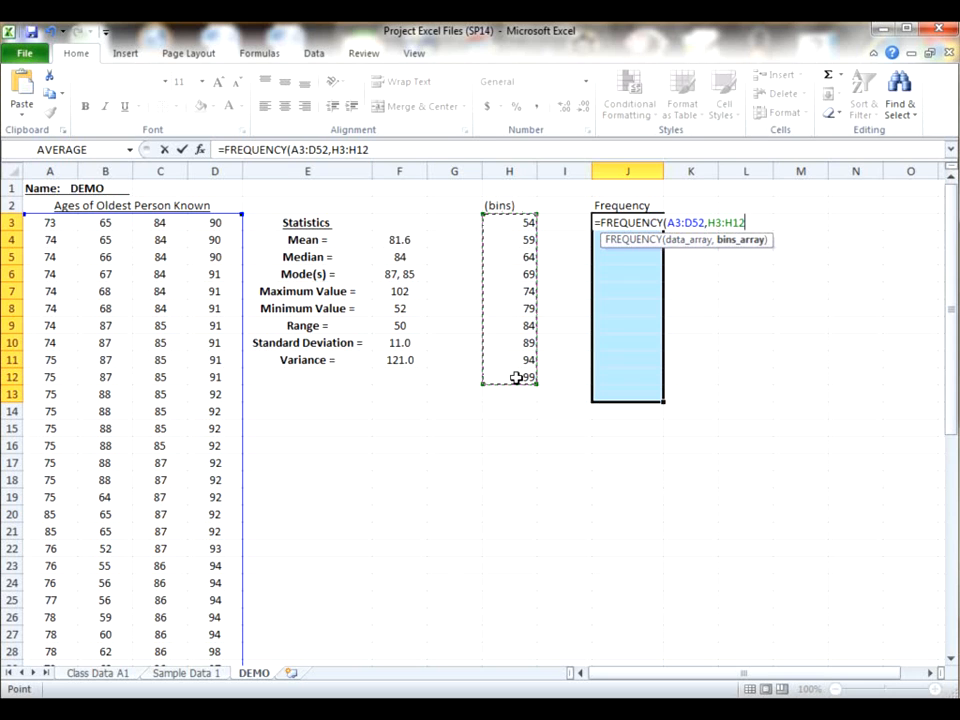
type(")")
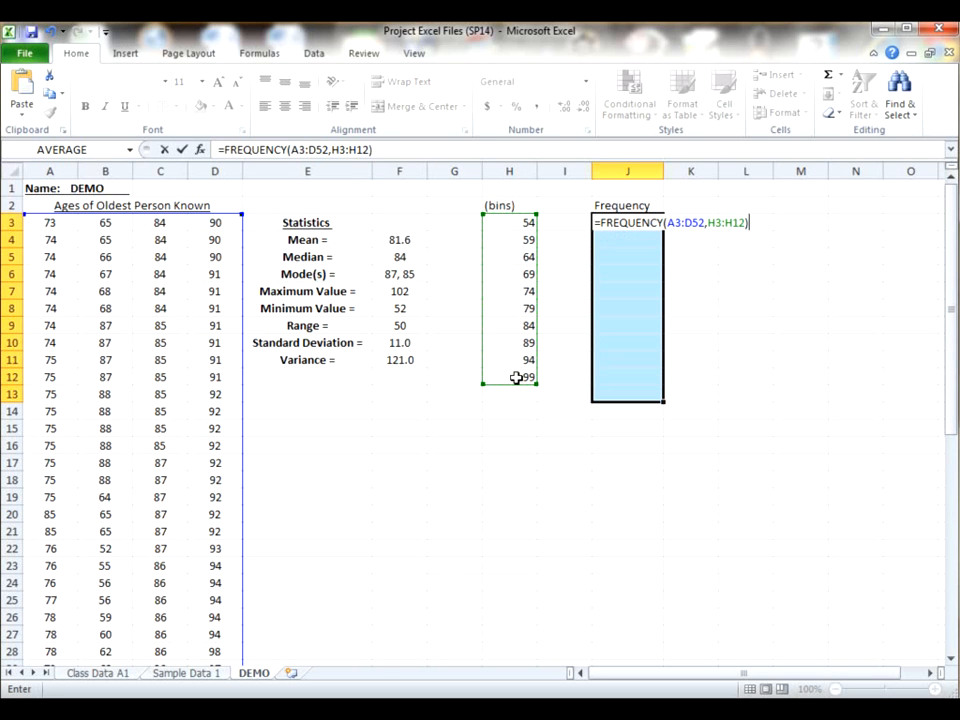
key("ctrl+shift+Return")
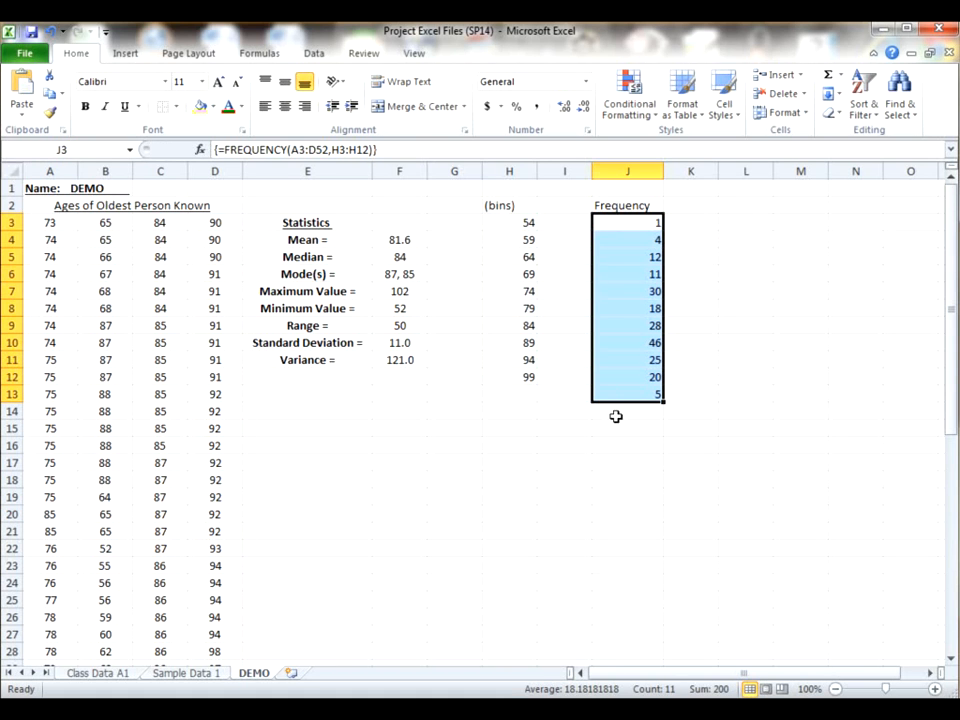
- Enter the label "Totals:" in cell I14 below the frequency table
left_click(556, 413)
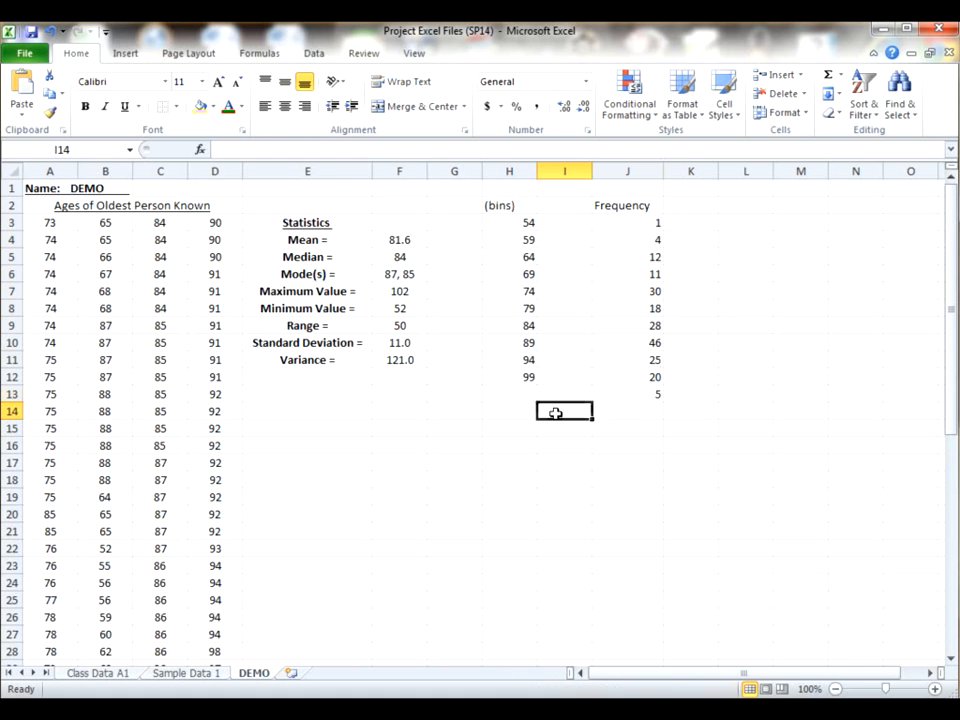
type("Tot")
type("al")
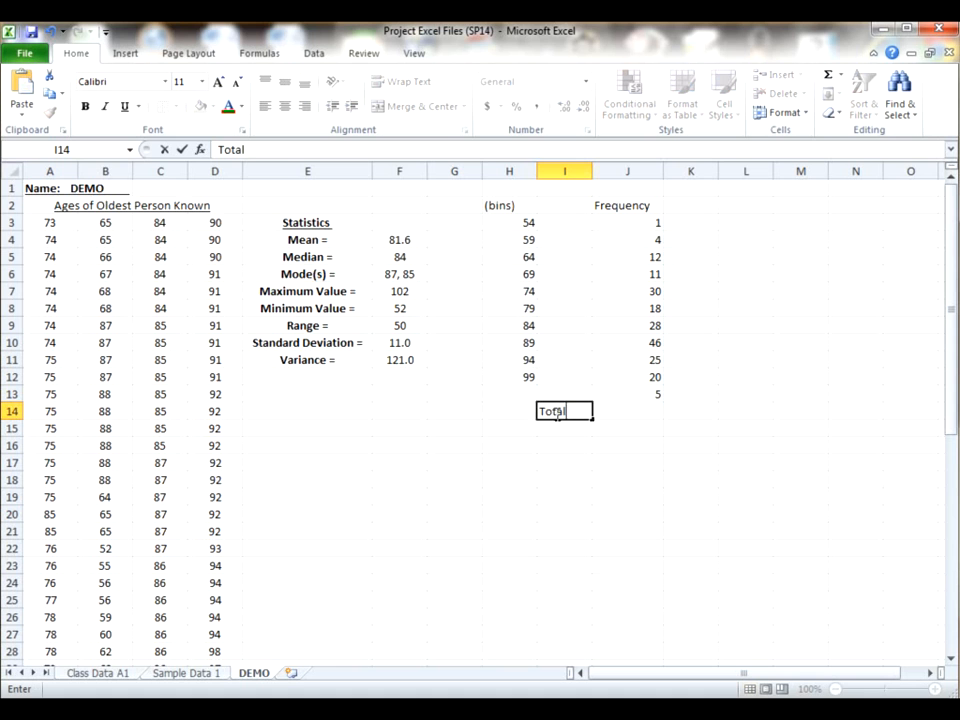
type("s:")
key("Return")
left_click(557, 412)
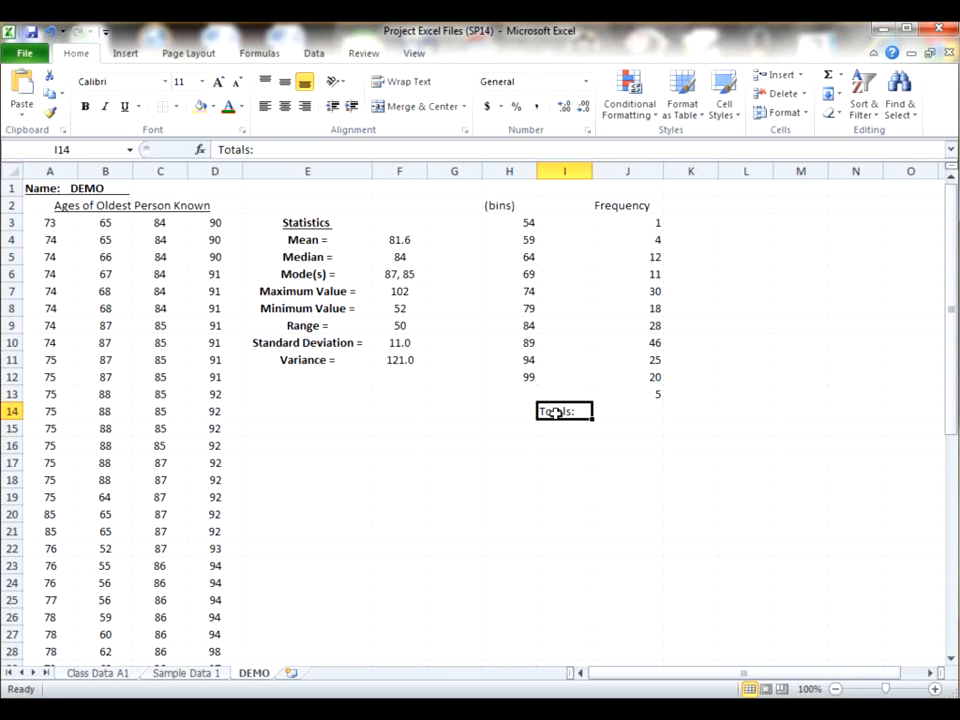
- Total the frequencies J3:J13 in cell J14 using the SUM function
key("Right")
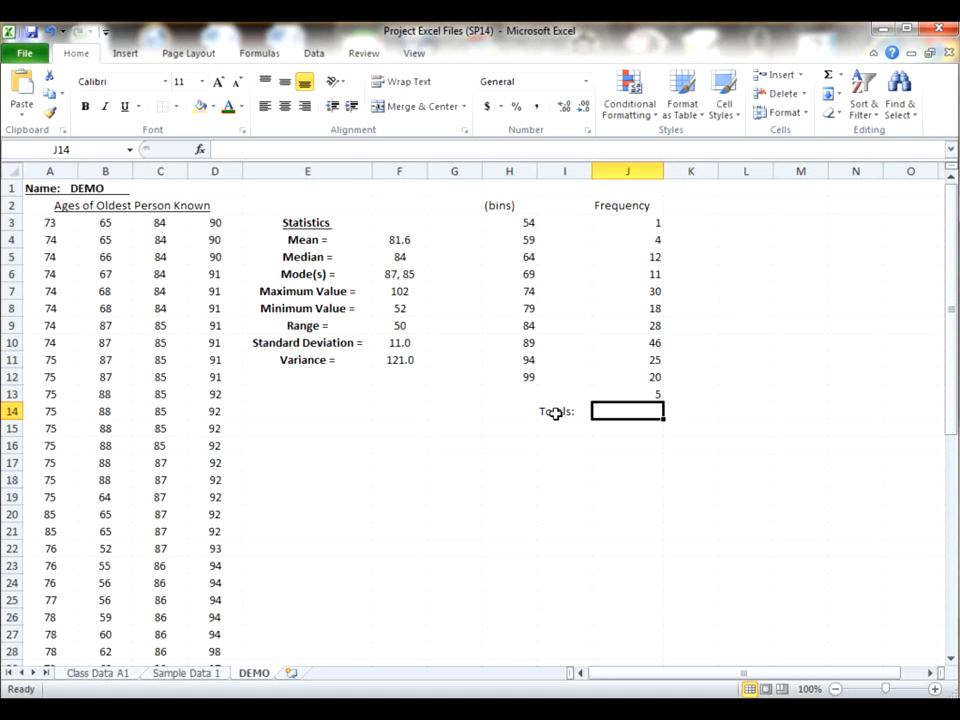
type("=")
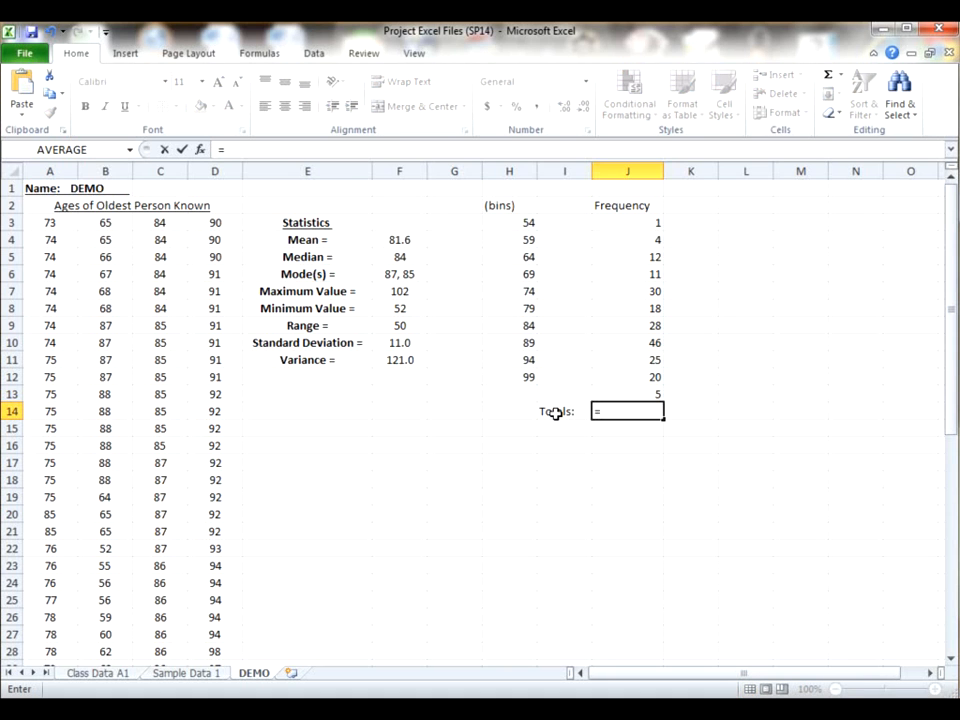
type("sum")
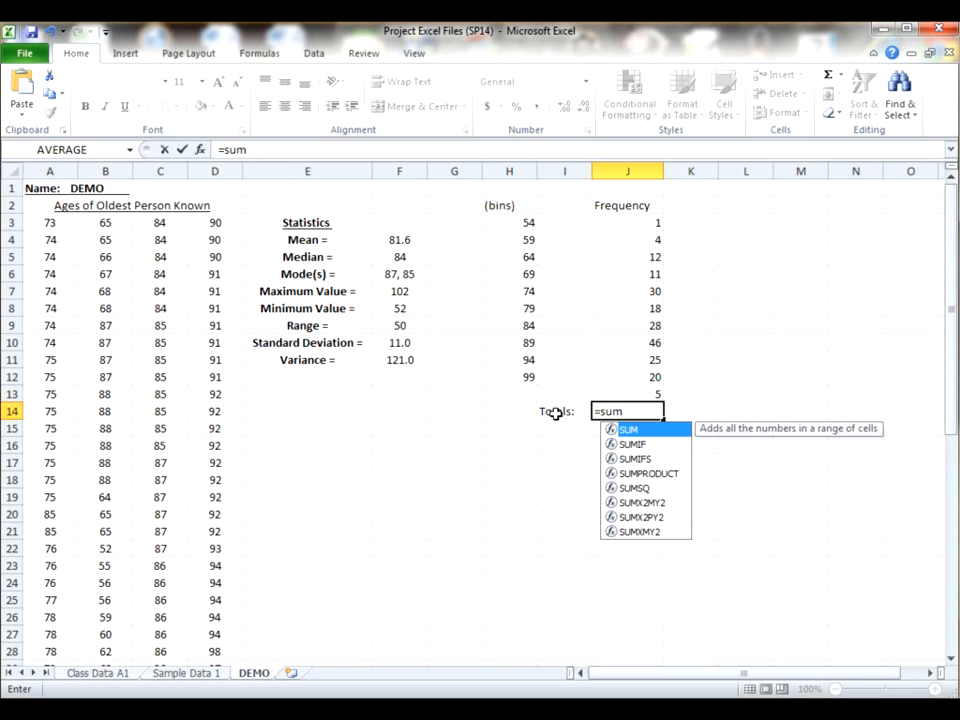
type("(")
left_click_drag(655, 223, 658, 388)
type(")")
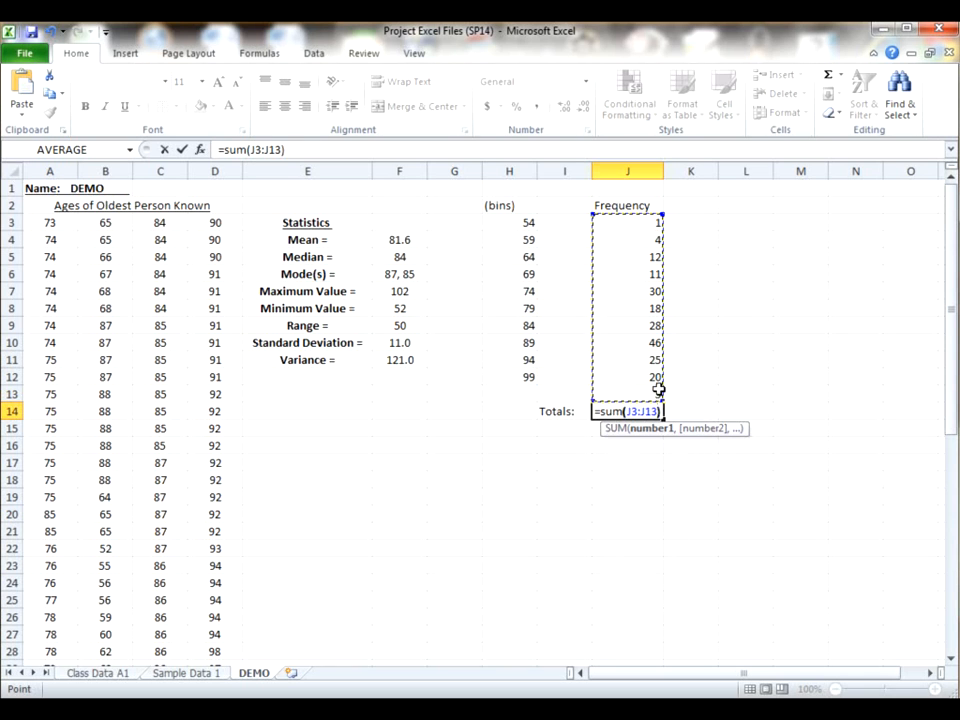
key("Return")
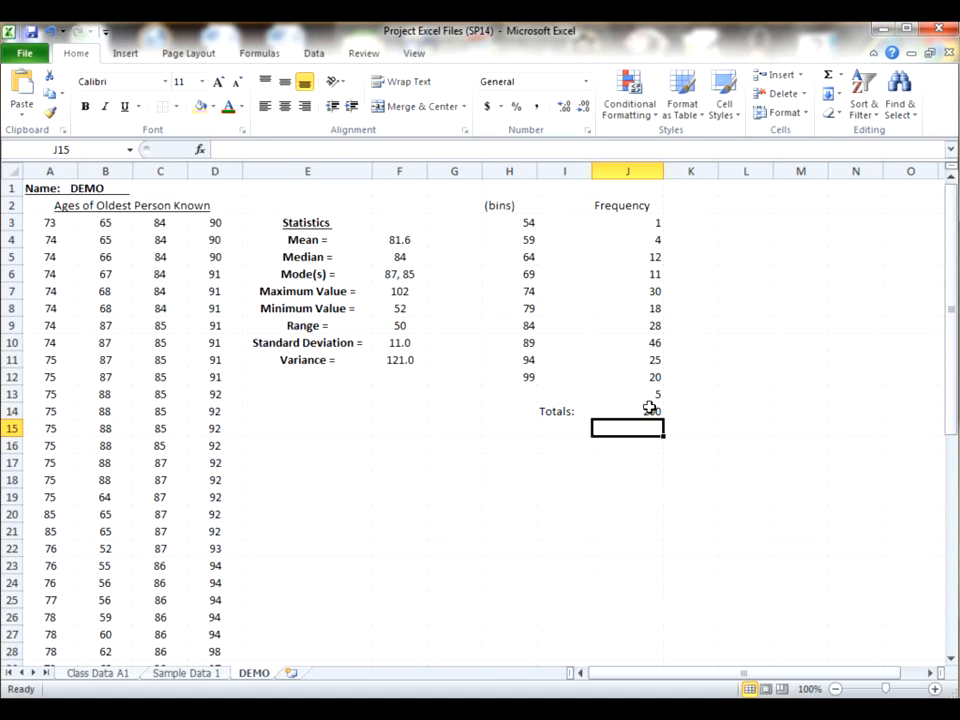
- Enter the column heading "Ages" in cell I2 between the bins and frequency columns
left_click(573, 206)
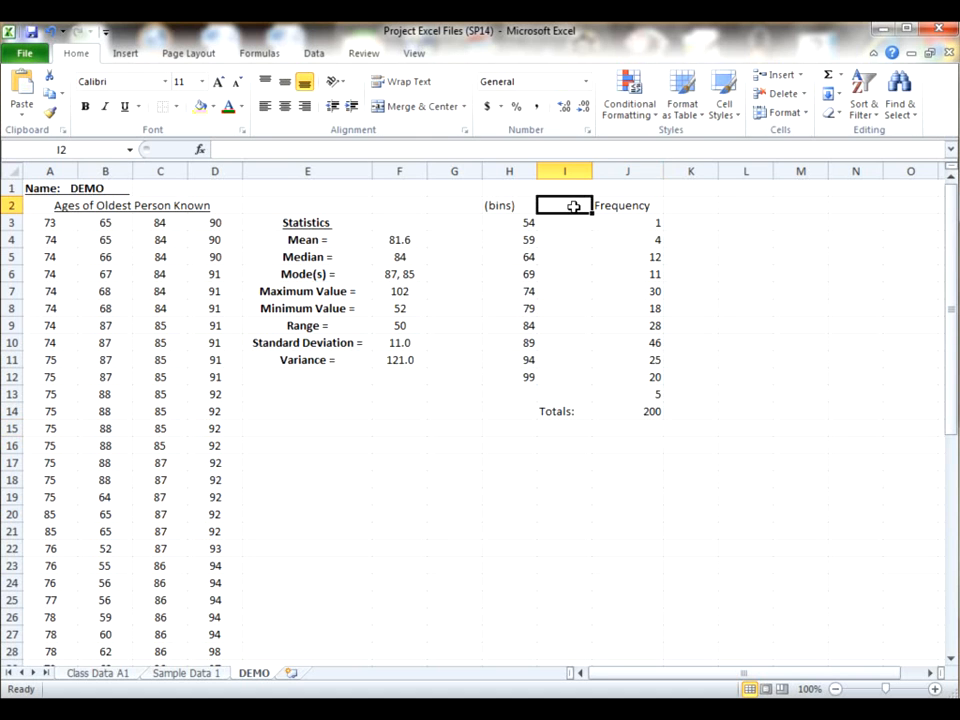
type("Ages")
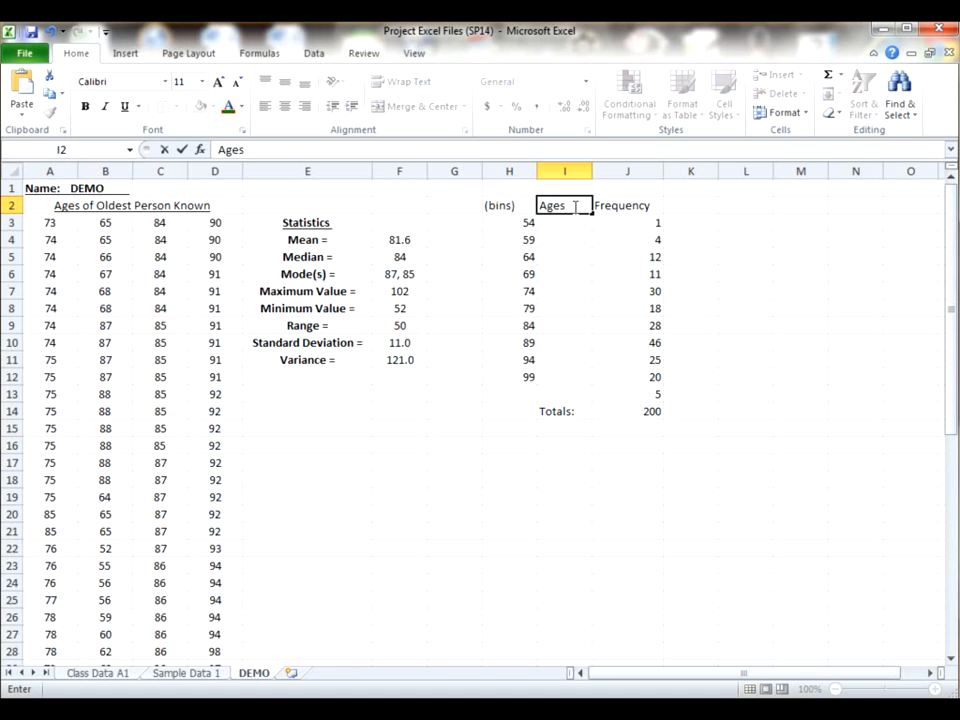
key("Return")
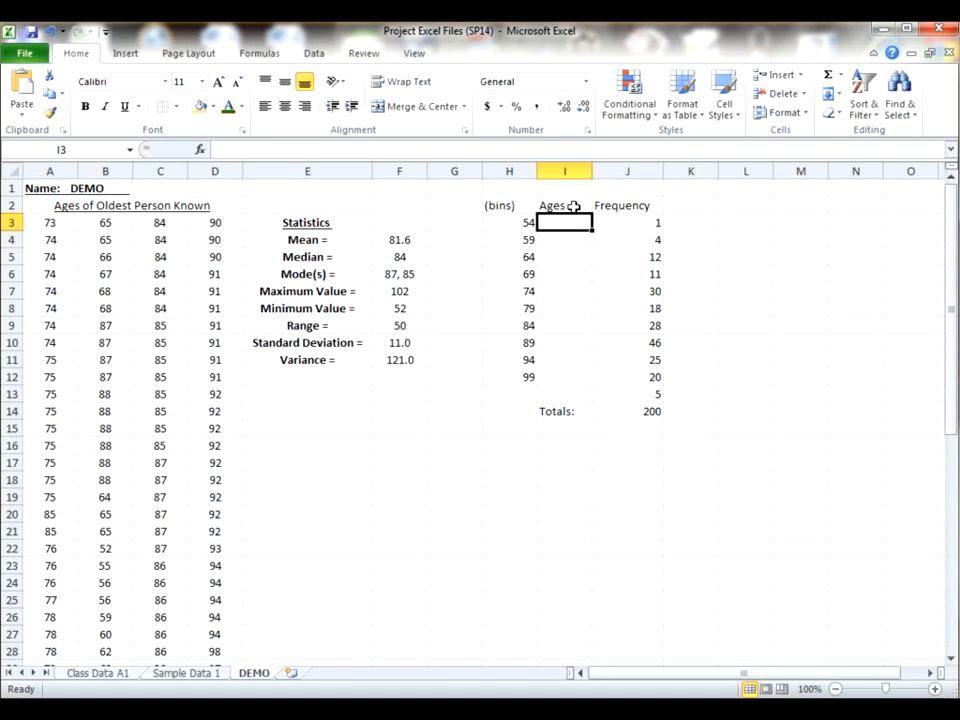
- Enter the age labels <55, 55-59 and 60-64 in cells I3:I5 beside the first three bins
type("'")
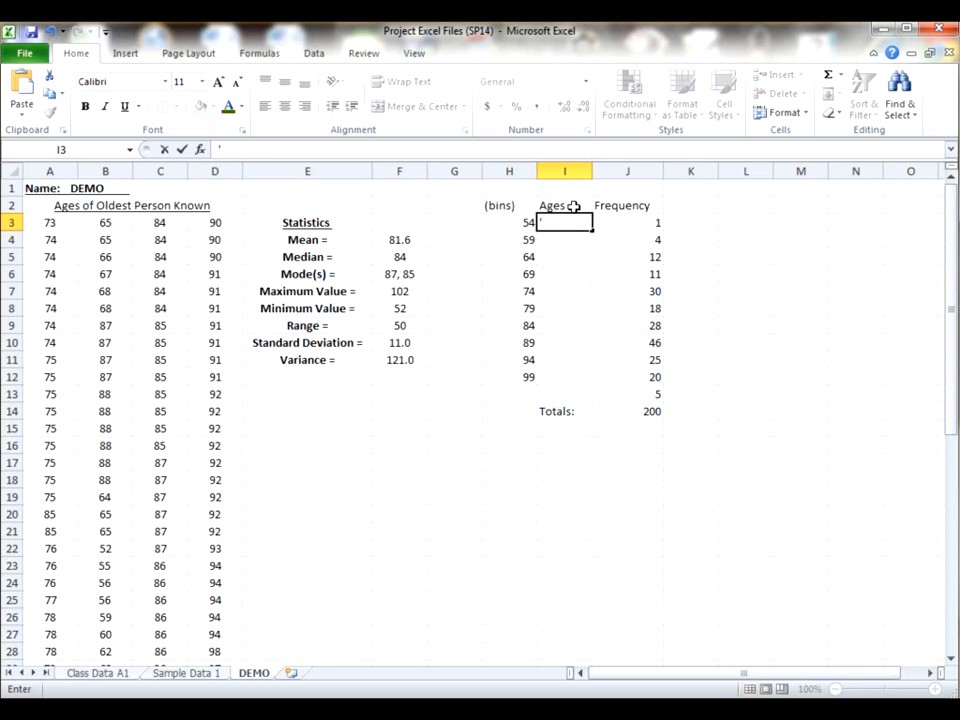
type("<")
key("BackSpace")
key("BackSpace")
type("<55")
key("Return")
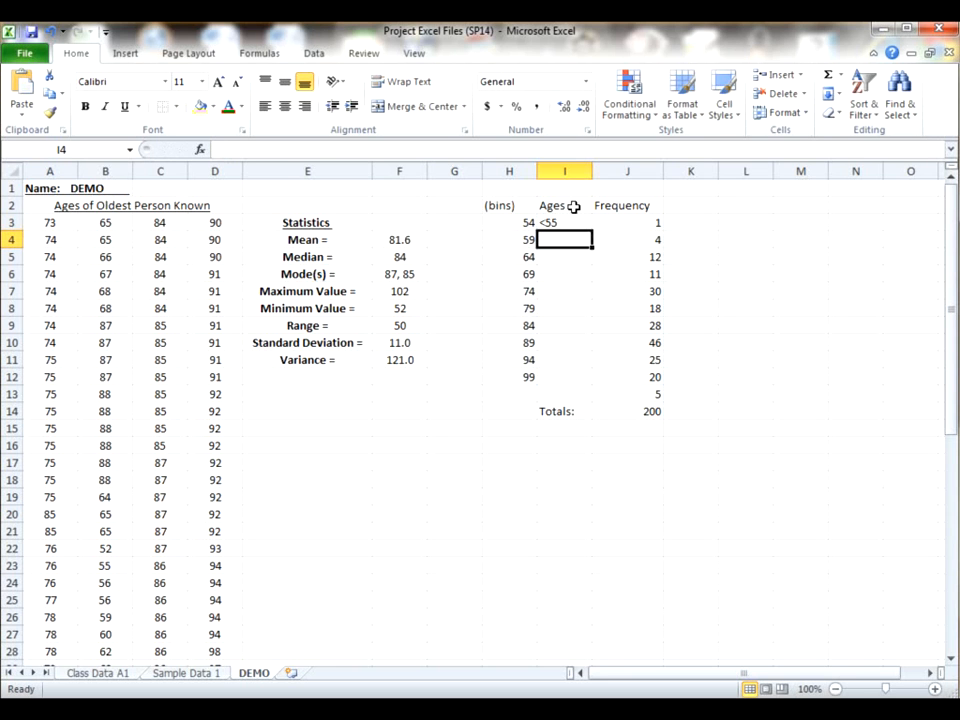
type("55-59")
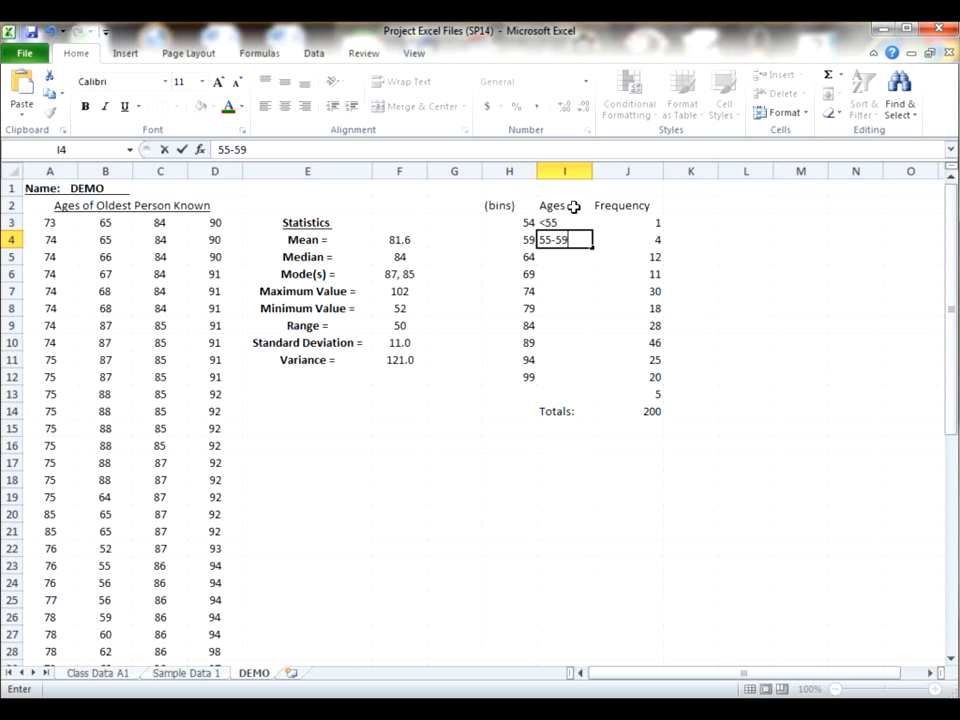
key("Return")
type("60-64")
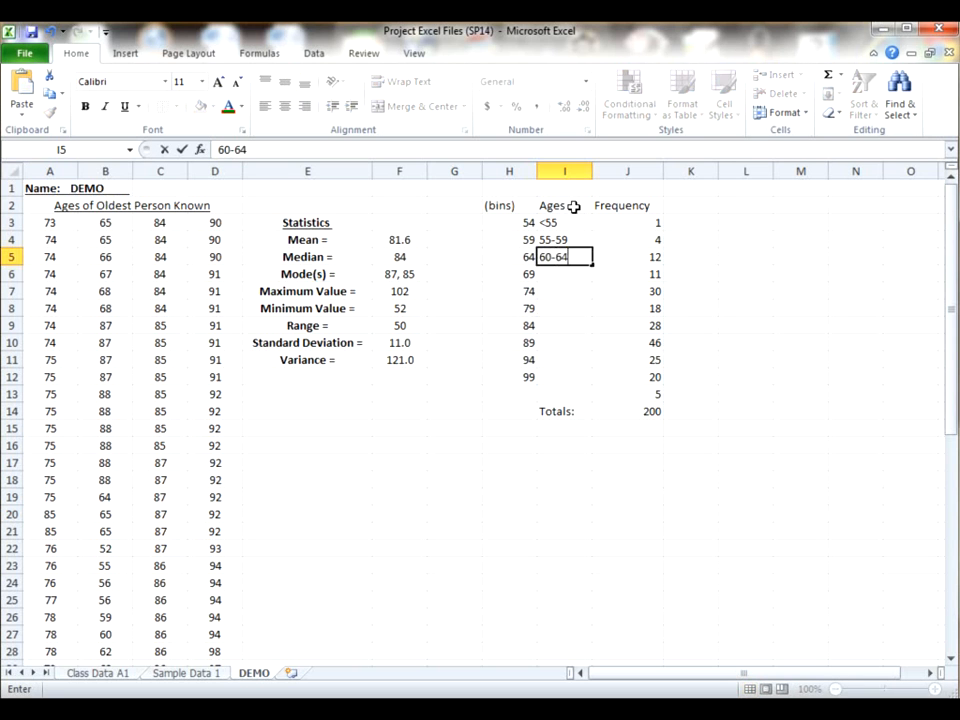
key("Return")
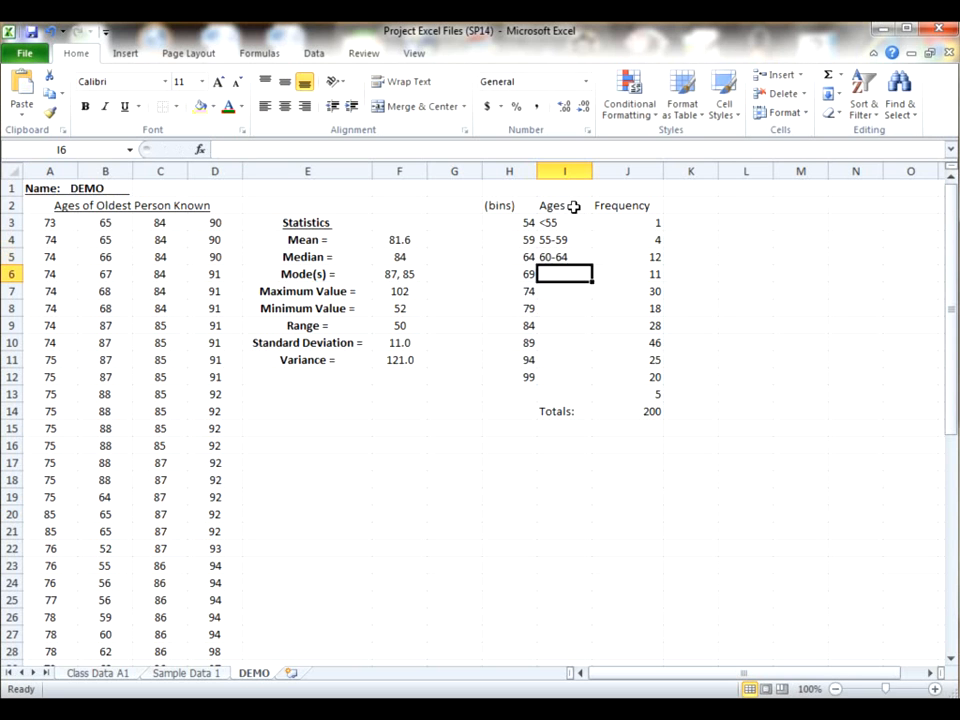
- Try to extend the age-range labels in I4:I5 down through I12 as a filled series
left_click_drag(583, 240, 580, 390)
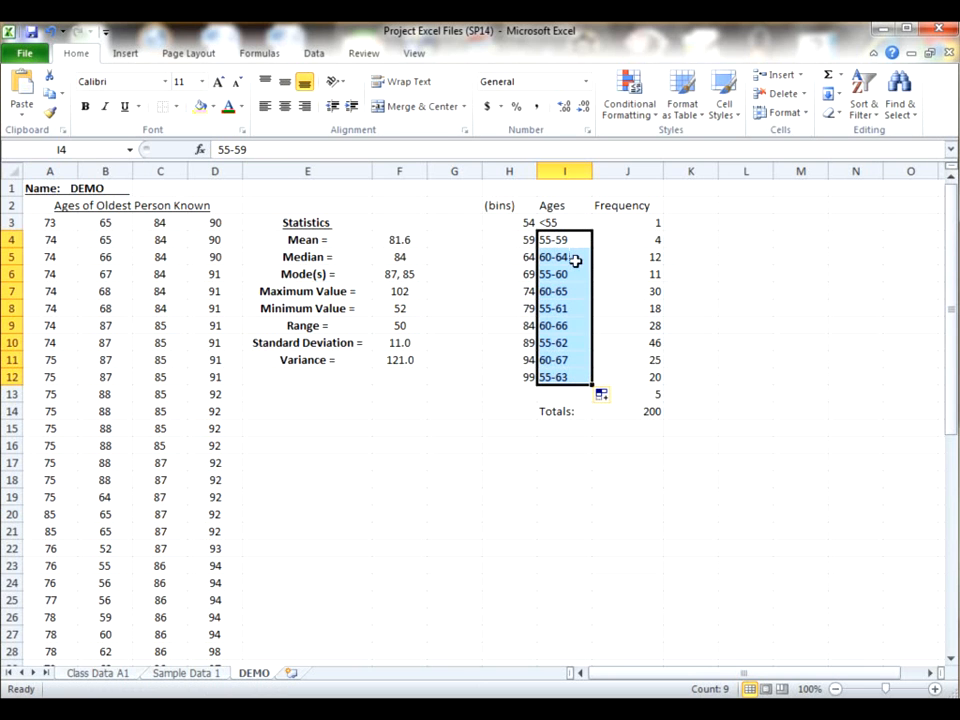
- Enter the age ranges 65-69, 70-74 and 75-79 in cells I6:I8
left_click(575, 276)
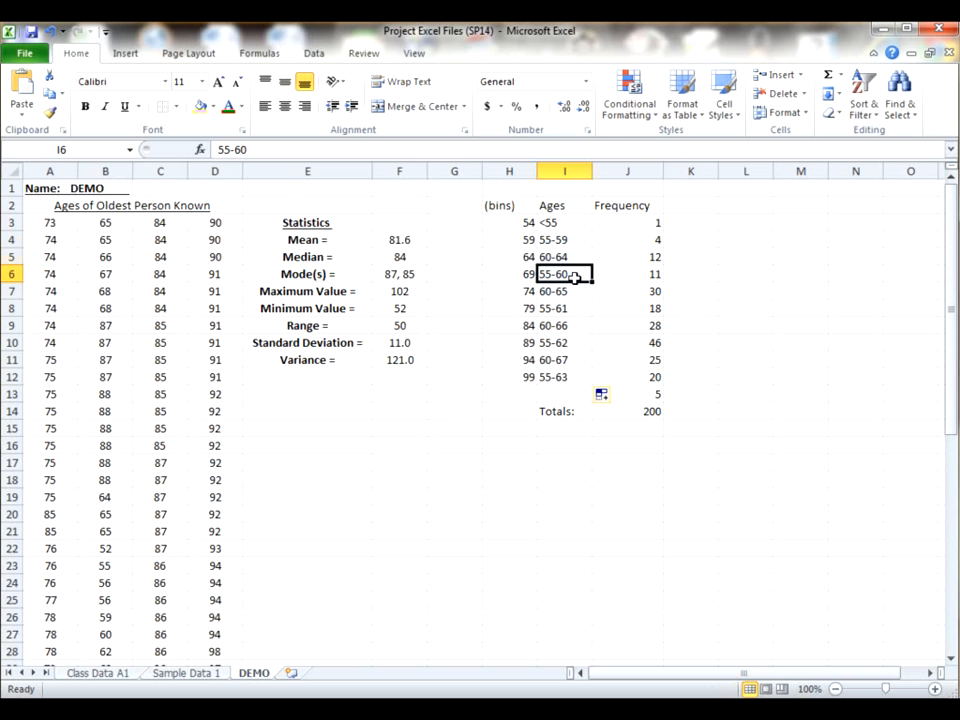
type("65-69")
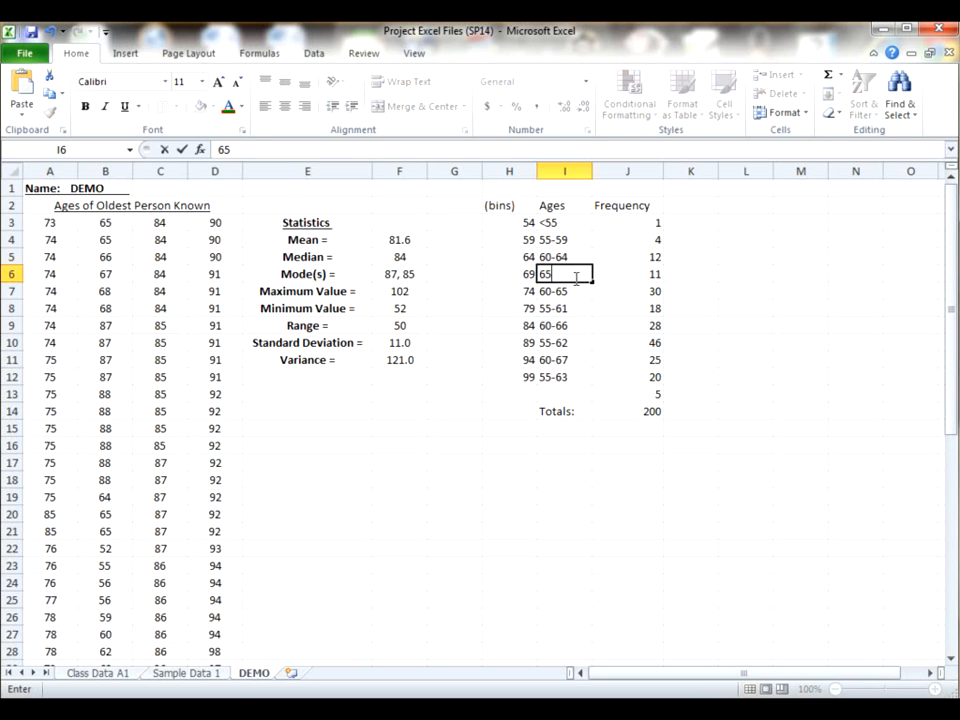
key("Return")
key("Return")
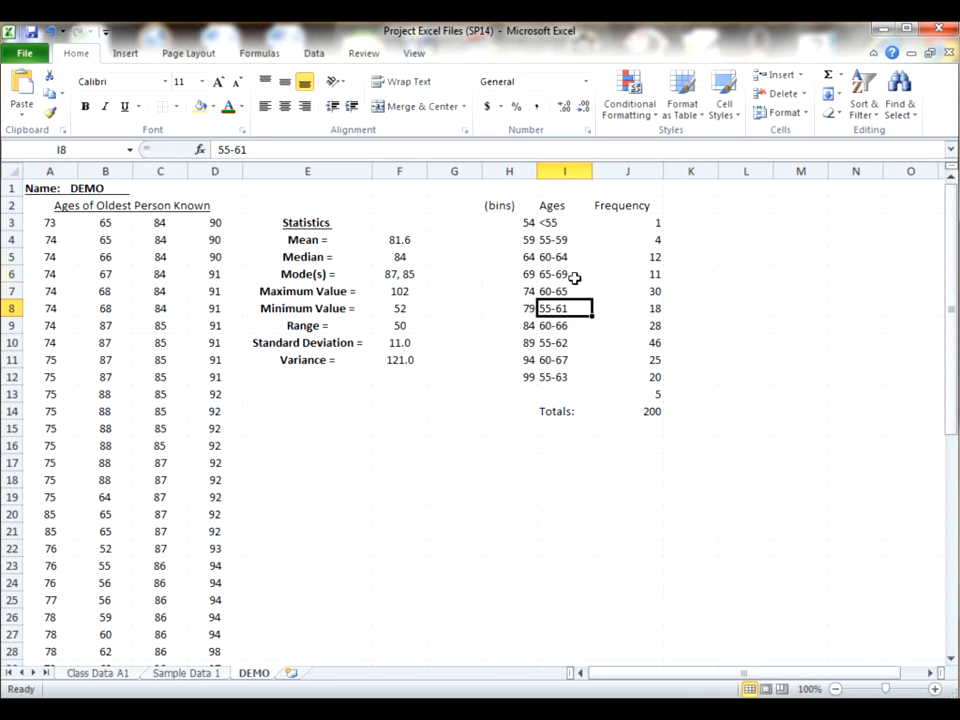
key("Up")
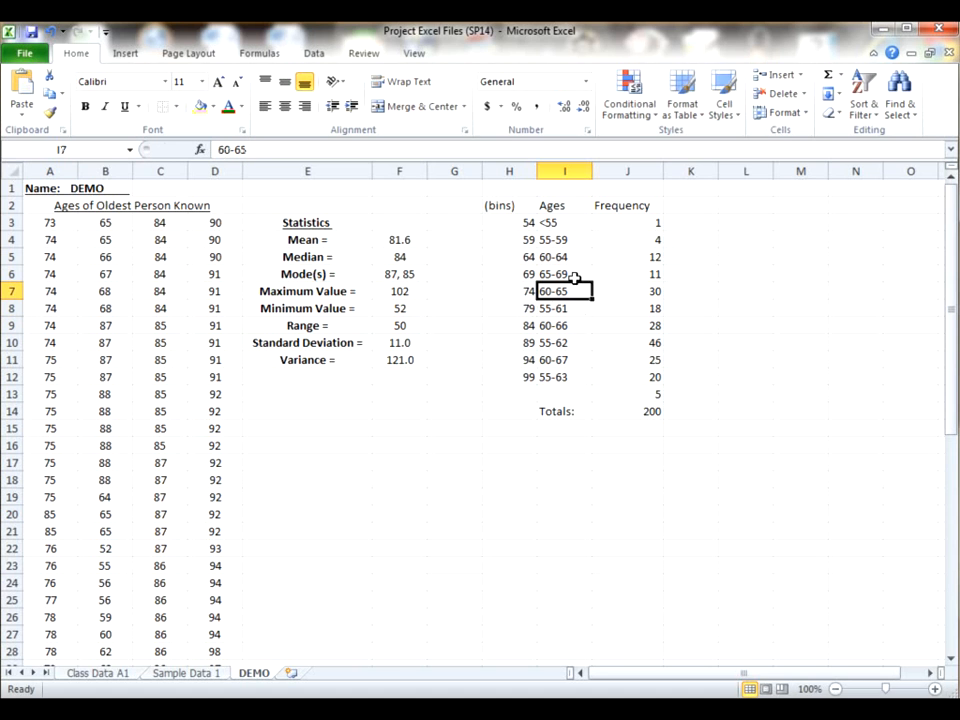
type("70-74")
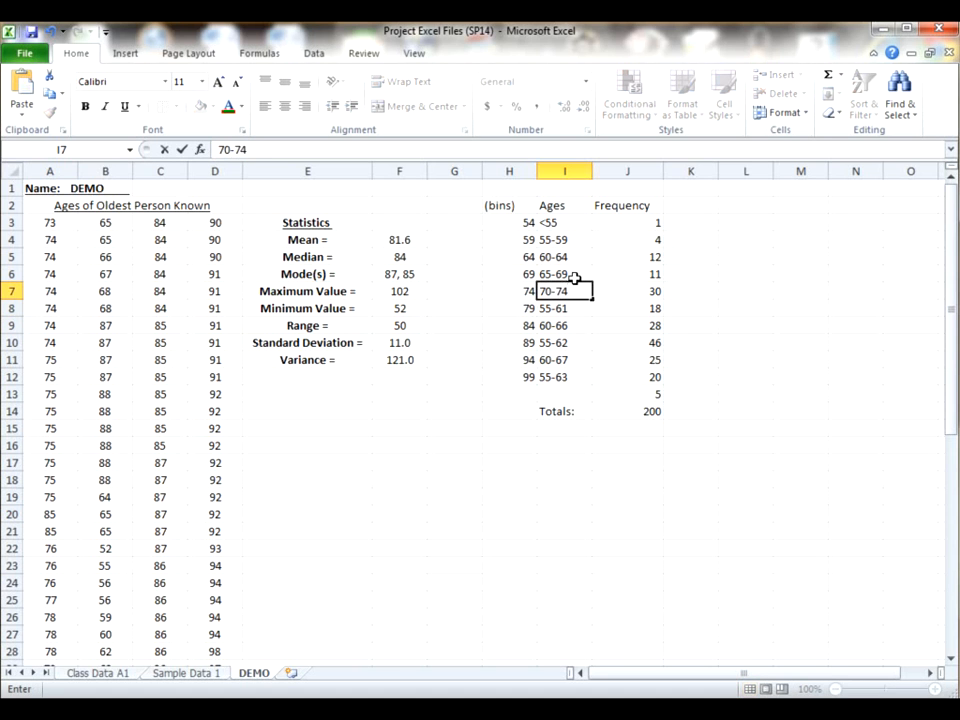
key("Return")
type("75-79")
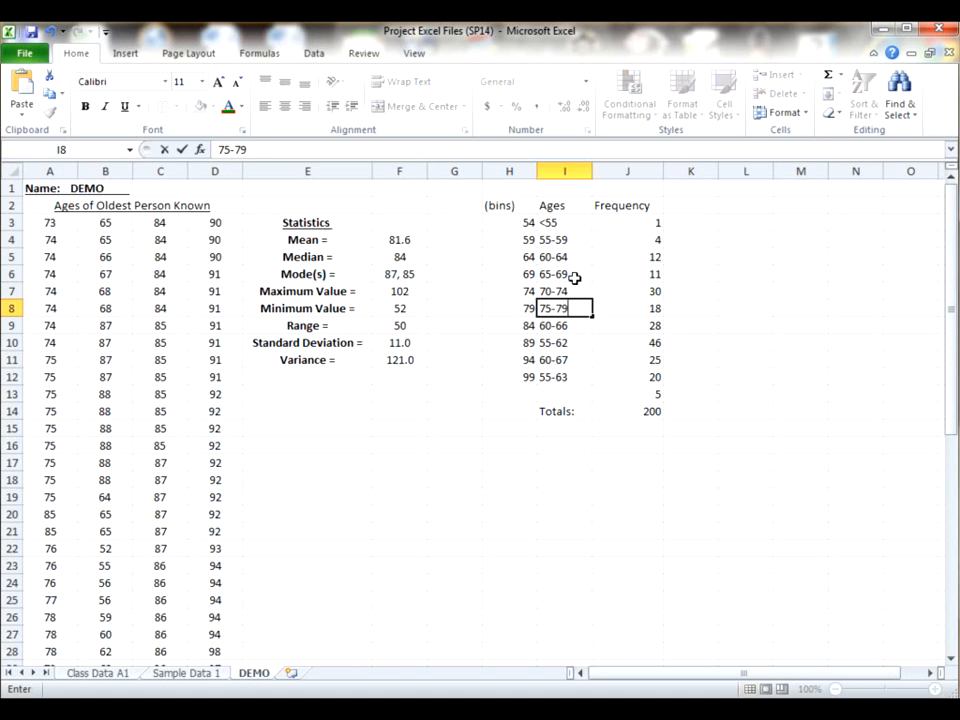
key("Return")
- Enter the remaining age labels 80-84, 85-89, 90-94, 95-99 and >=100 in cells I9:I13
type("80-8")
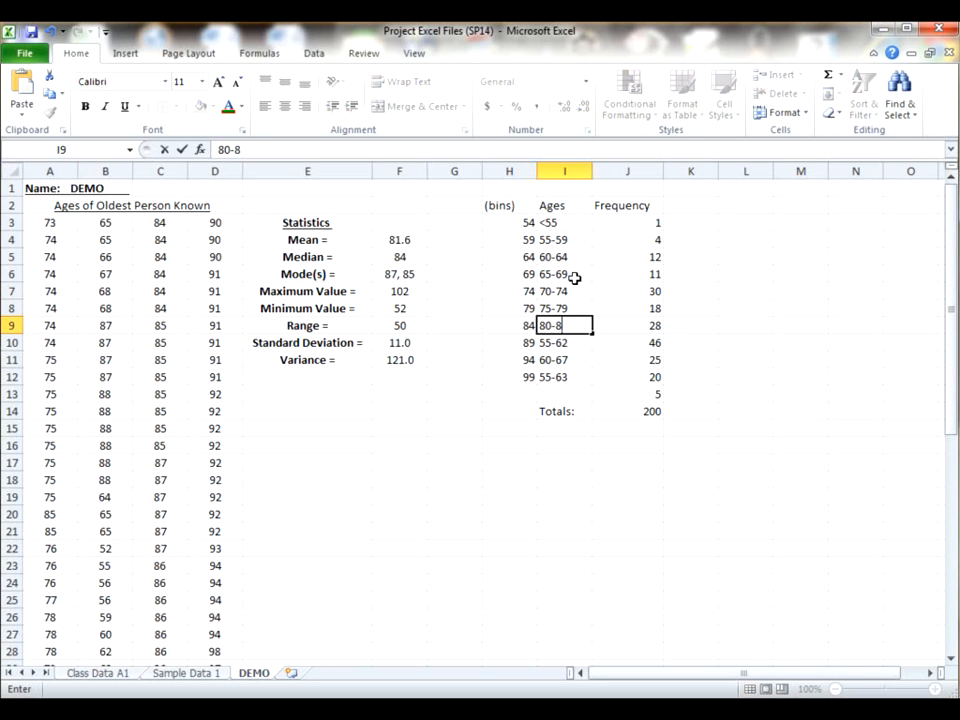
type("4")
key("Return")
type("85-89")
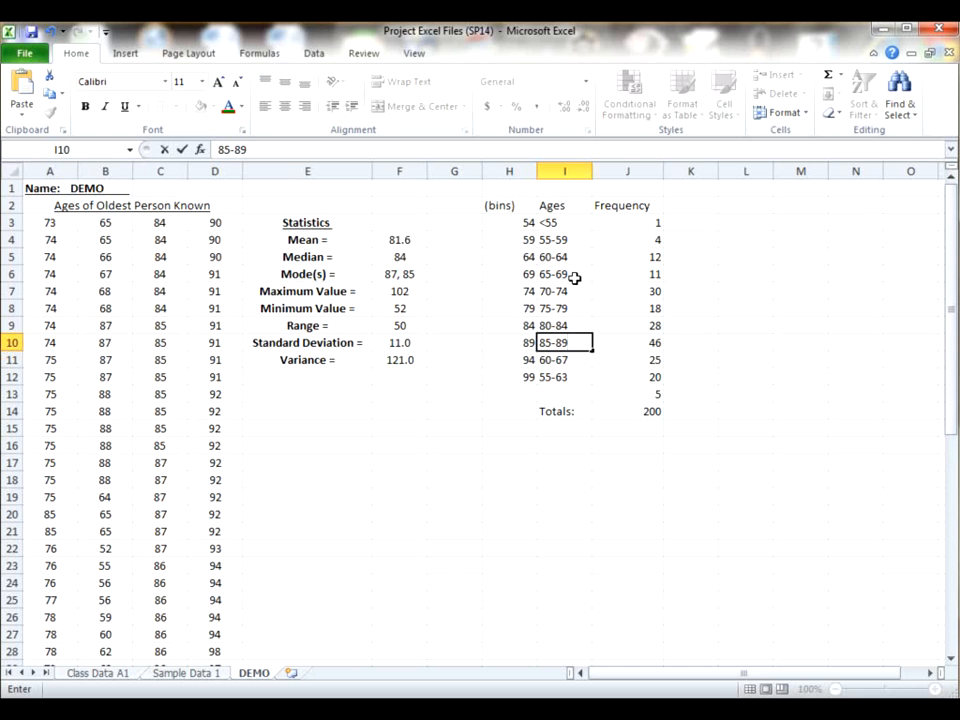
key("Return")
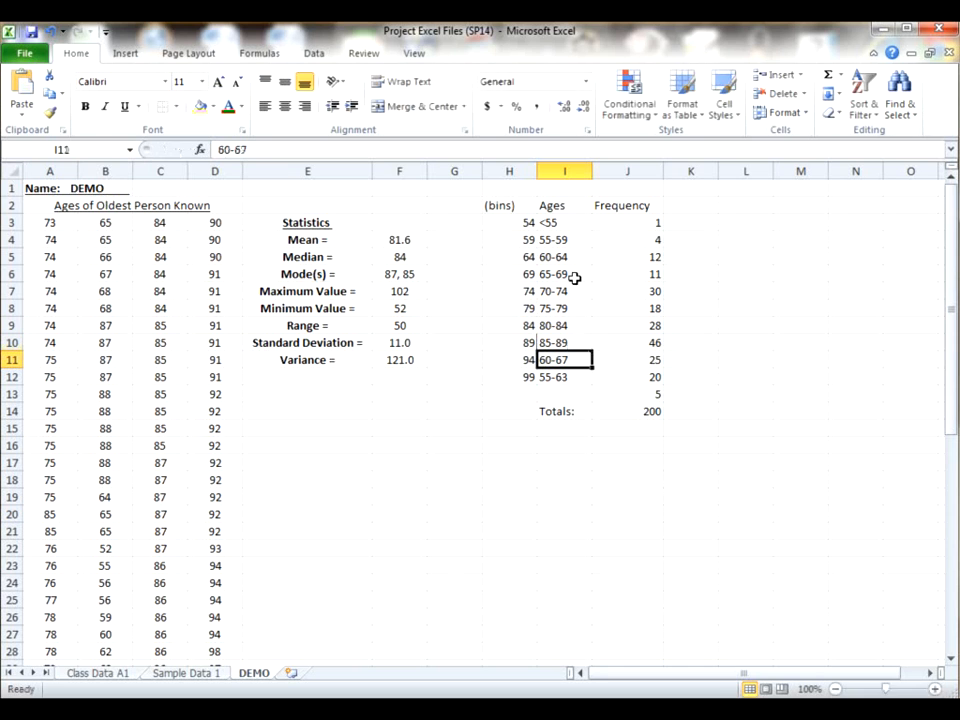
type("90-94")
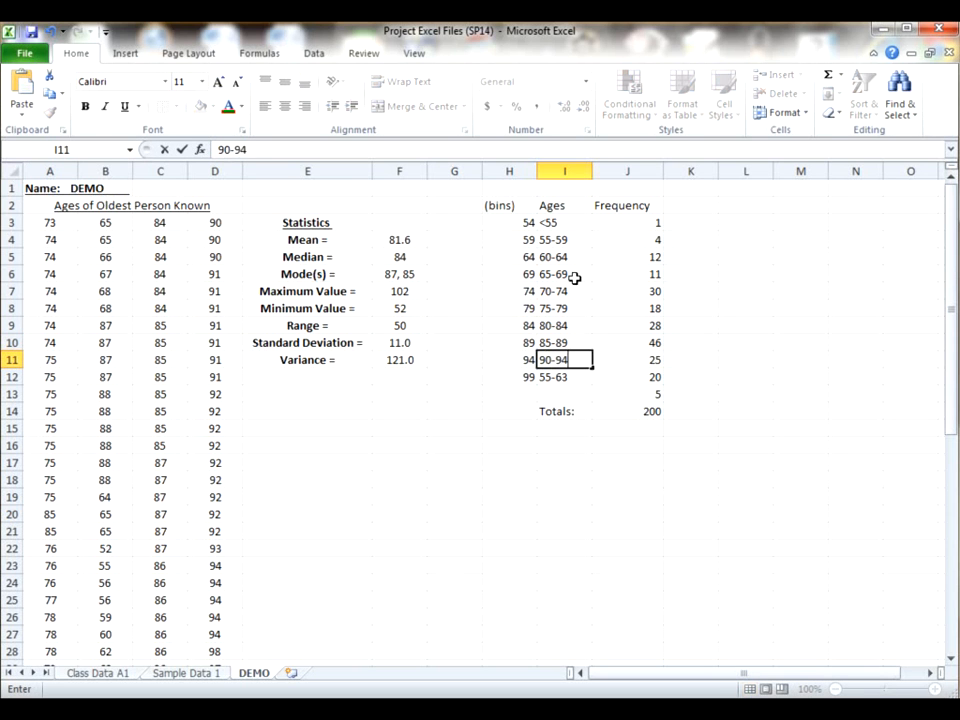
key("Return")
type("95-99")
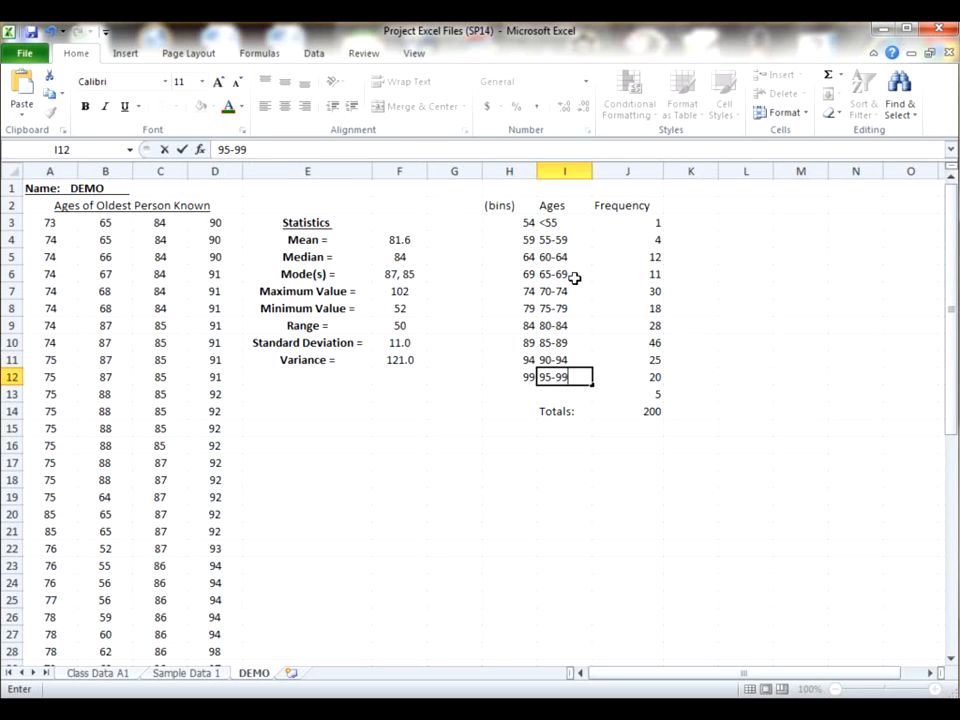
key("Return")
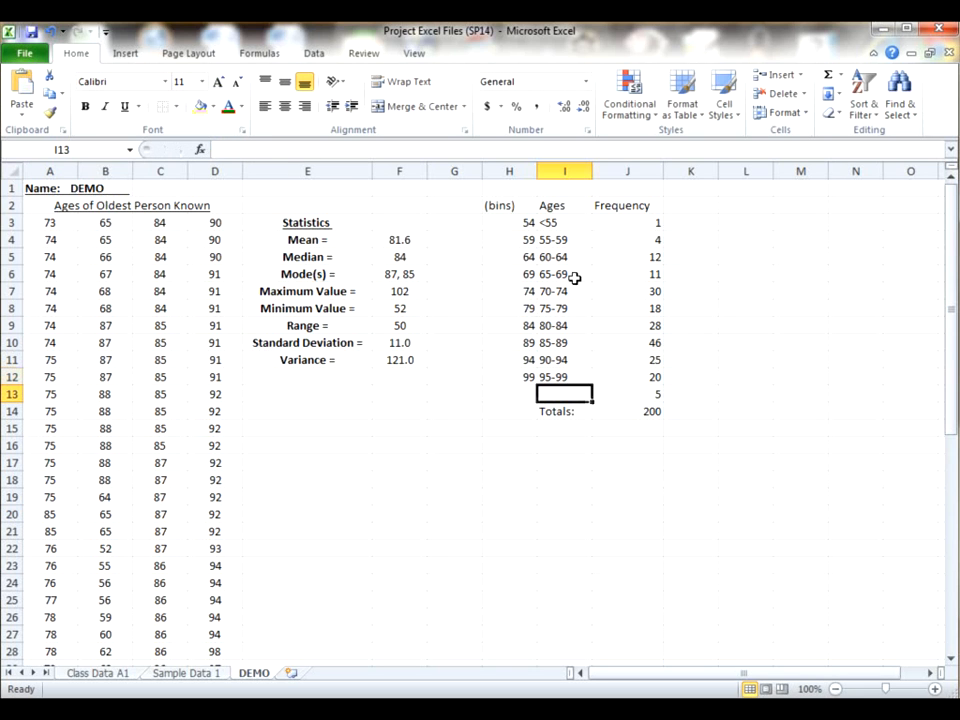
type(">")
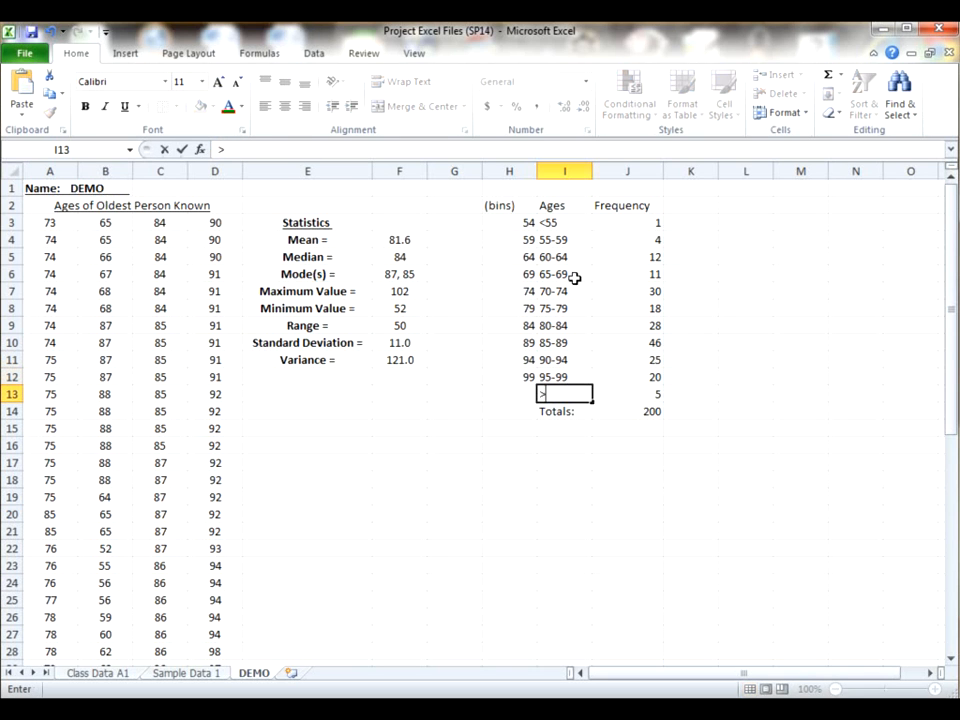
type("=100")
key("Return")
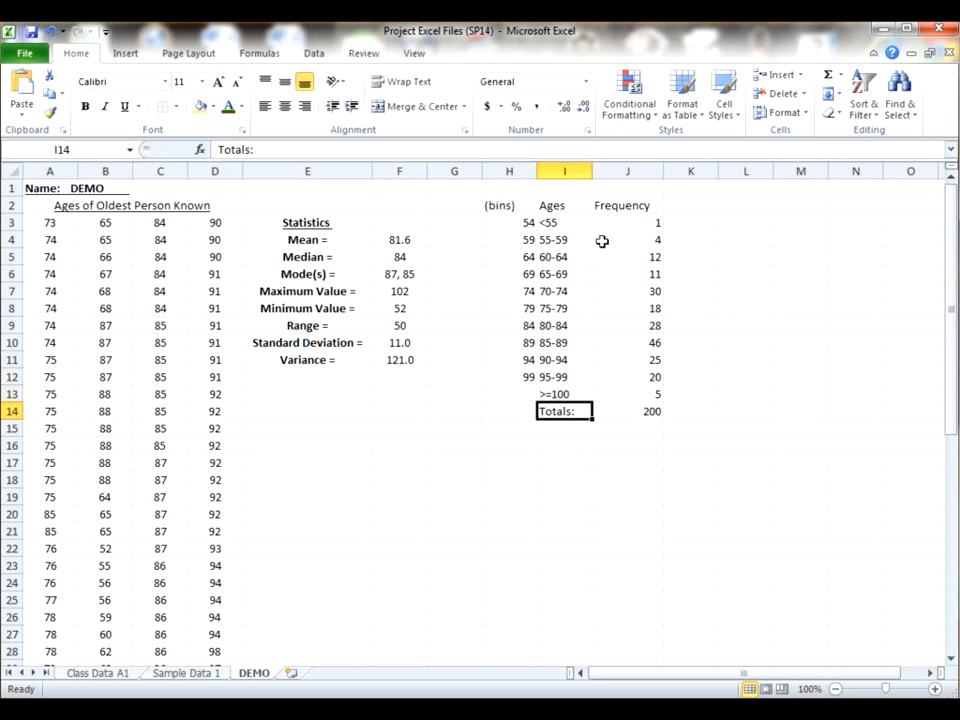
- Enter the heading "Relative Frequency" in cell K2 and widen column K to fit it
left_click(691, 205)
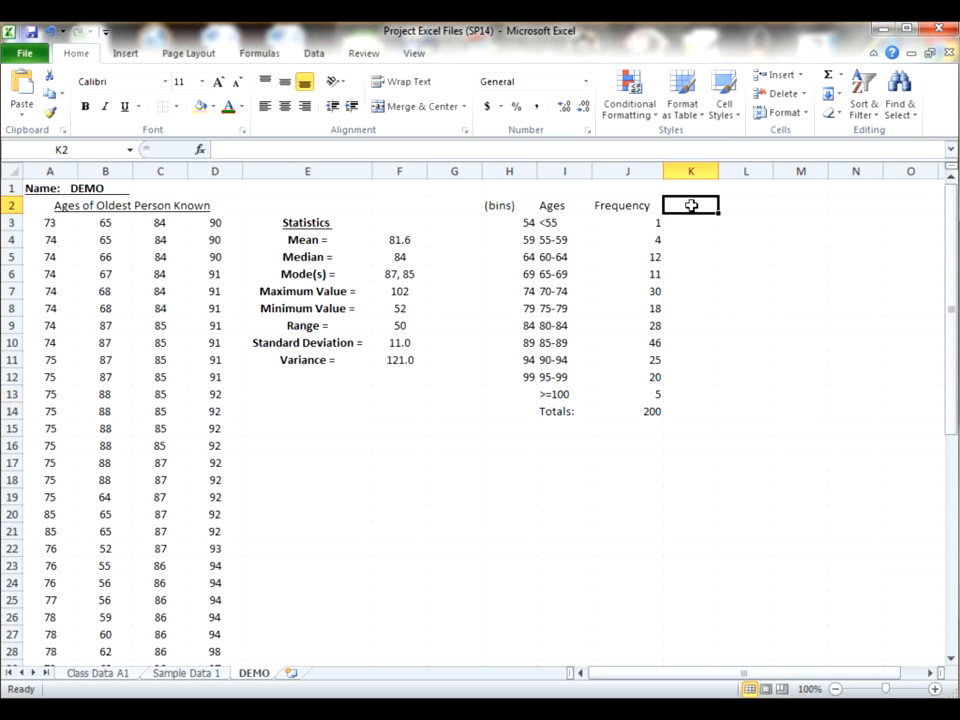
type("Relativ")
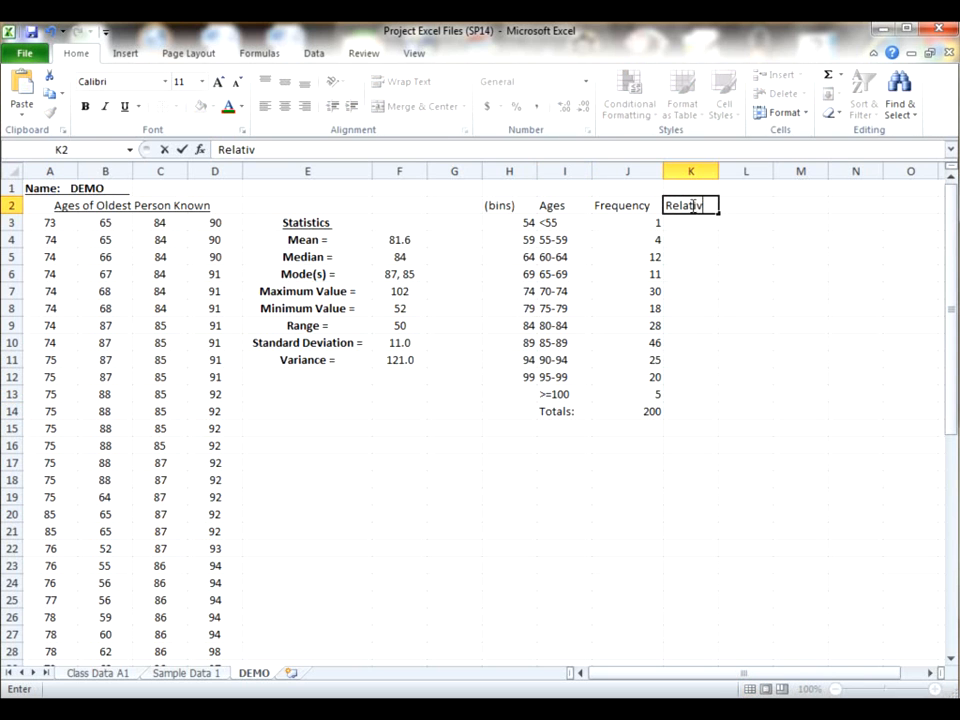
type("e Frequency")
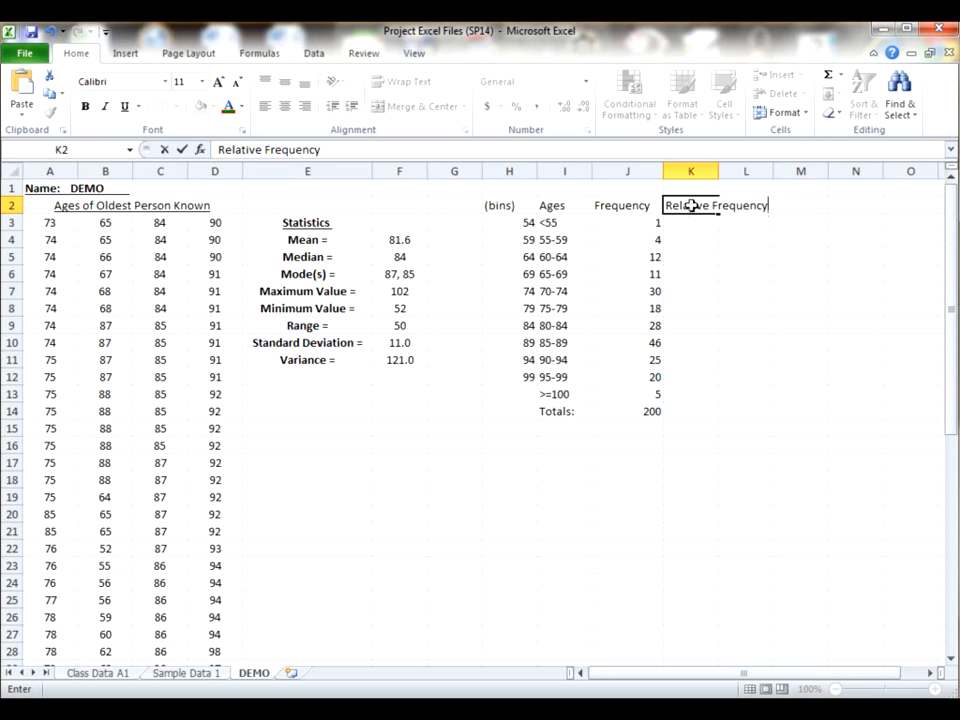
key("Return")
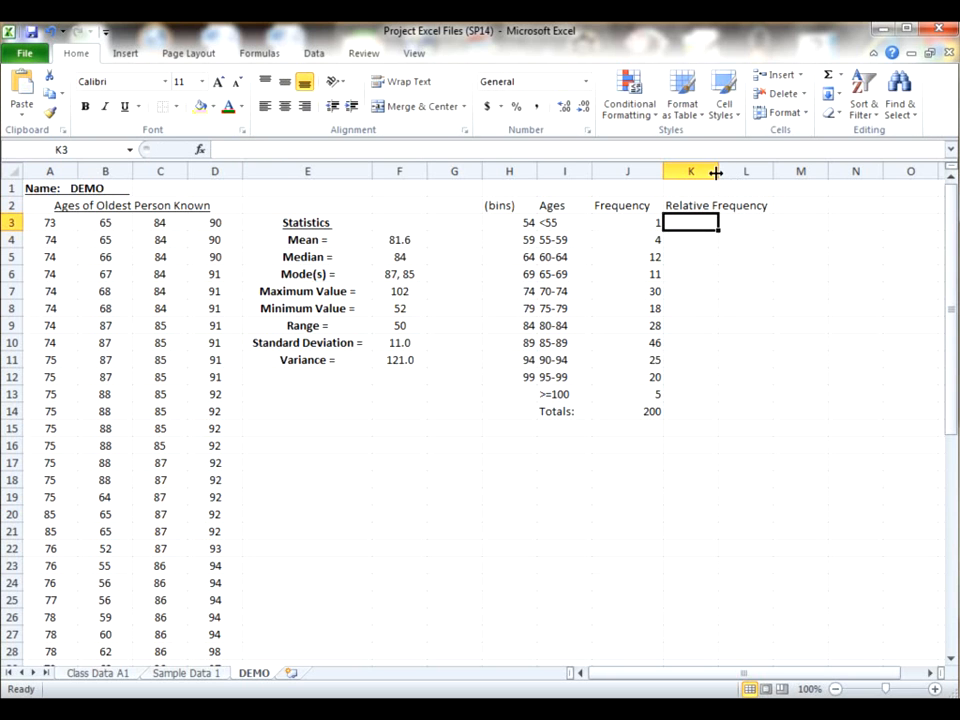
left_click_drag(716, 173, 776, 171)
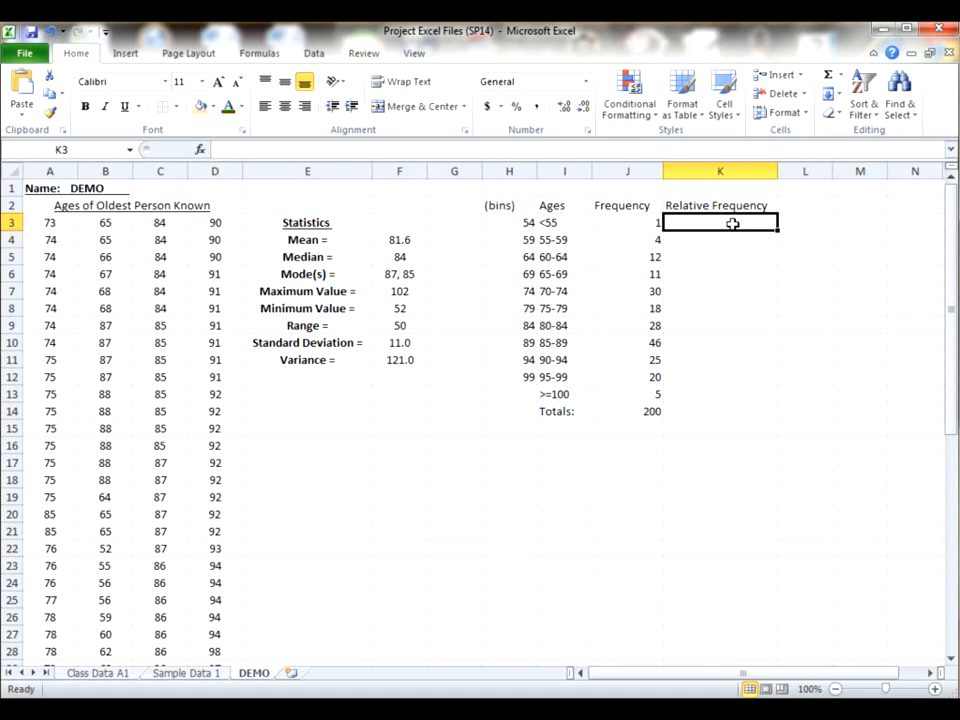
- Calculate the relative frequency in K3 with =J3/200 and fill the formula down through K13
type("=")
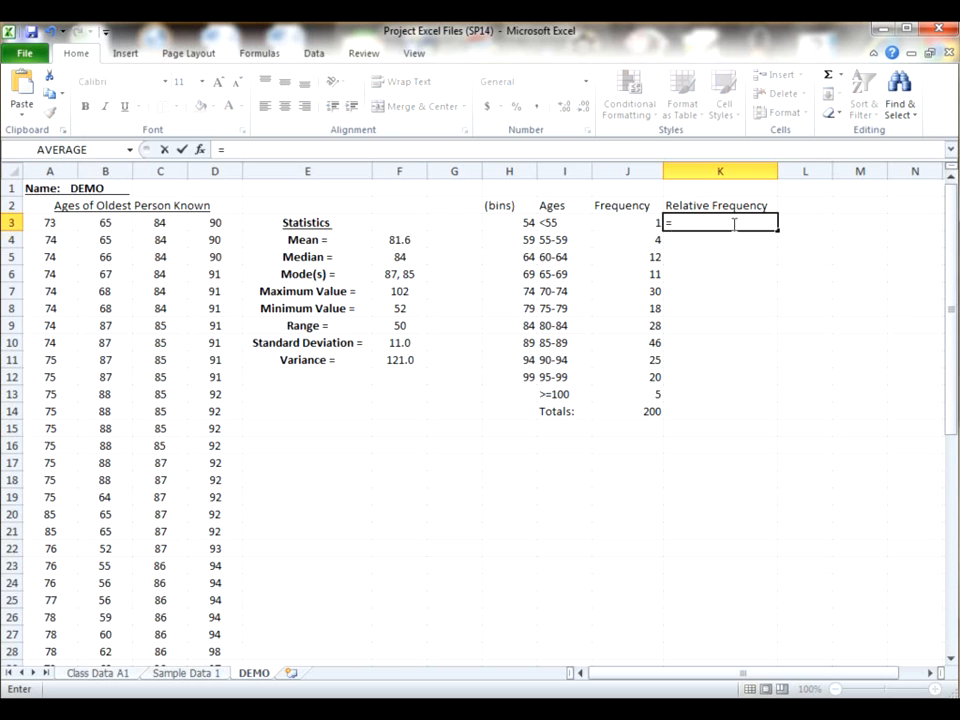
left_click(630, 222)
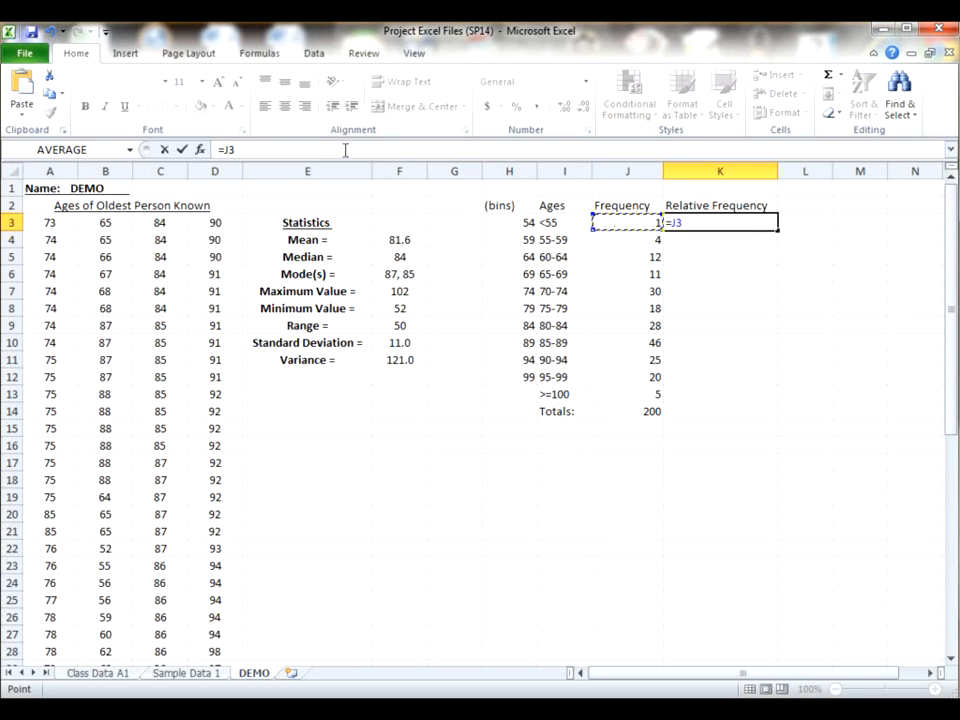
left_click(283, 149)
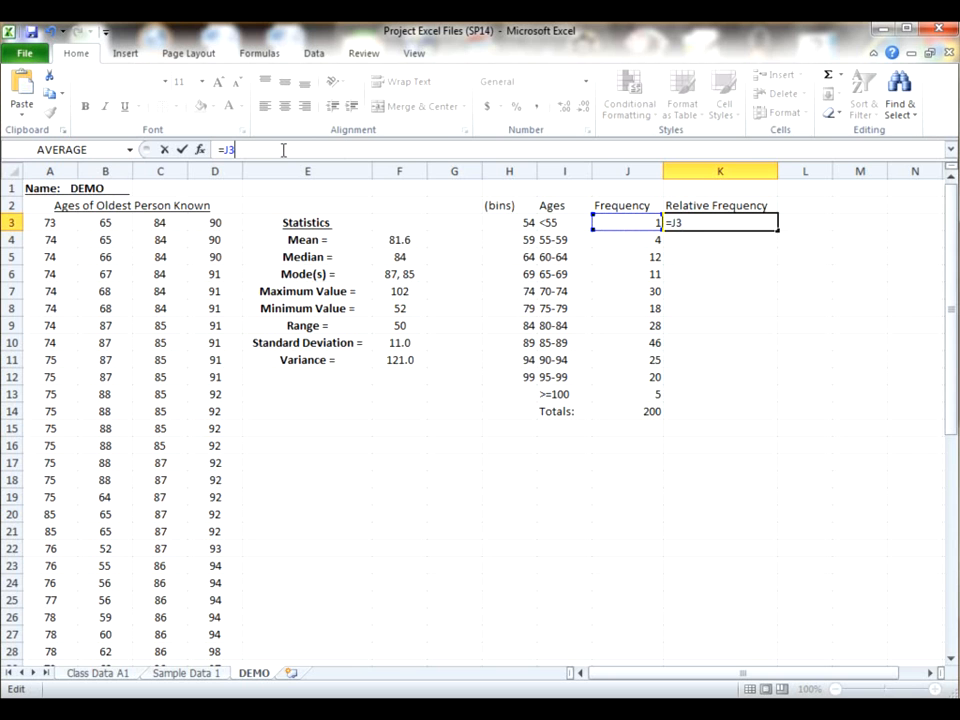
type("/200")
key("Return")
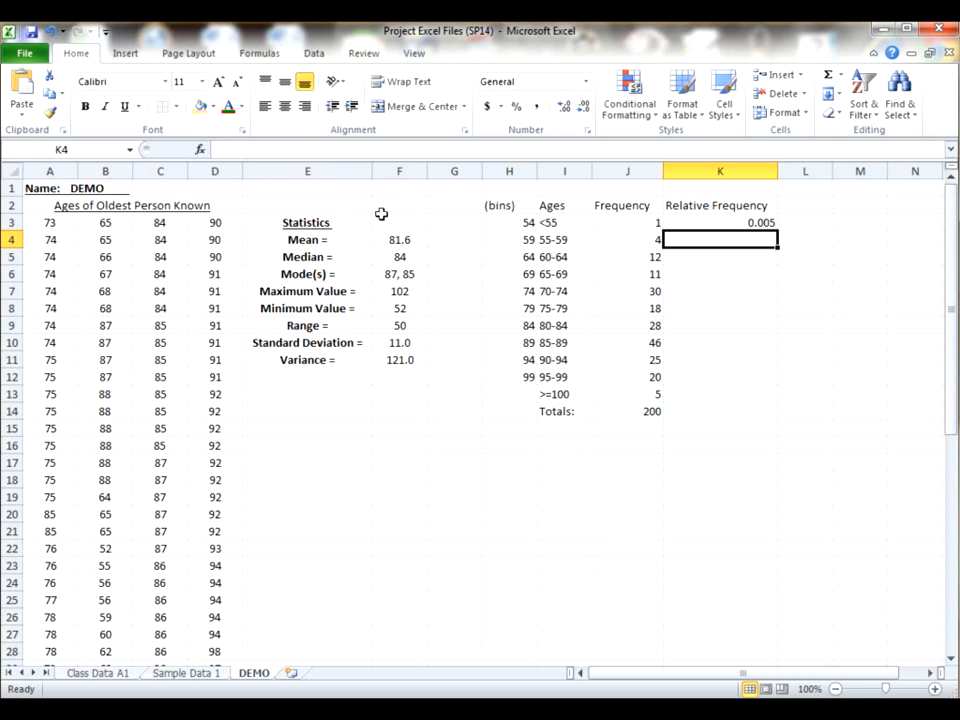
left_click(751, 223)
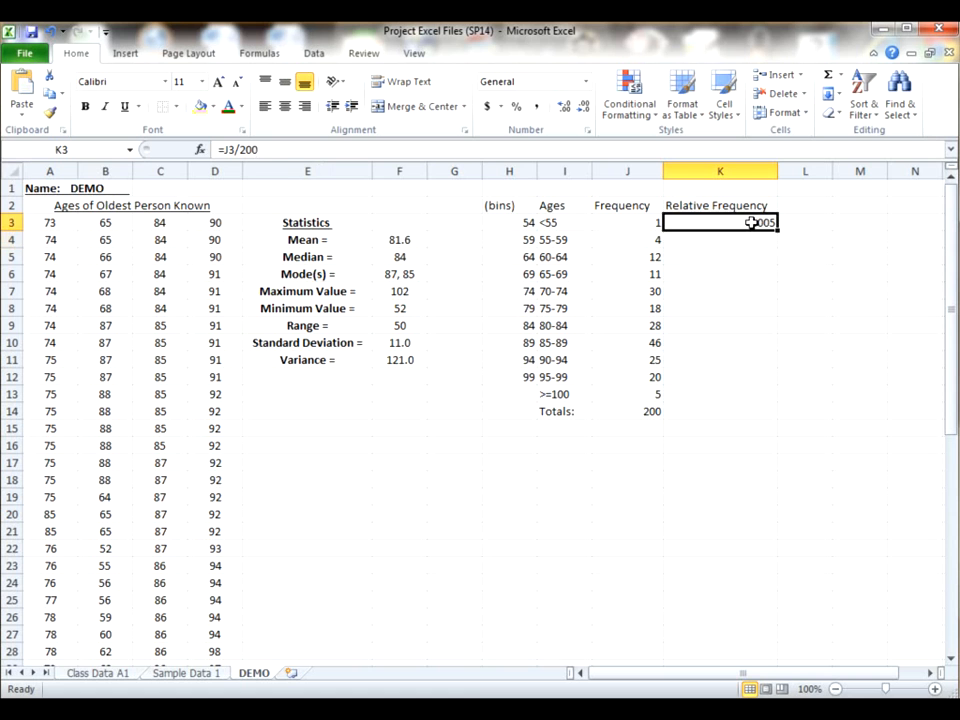
left_click_drag(777, 229, 766, 392)
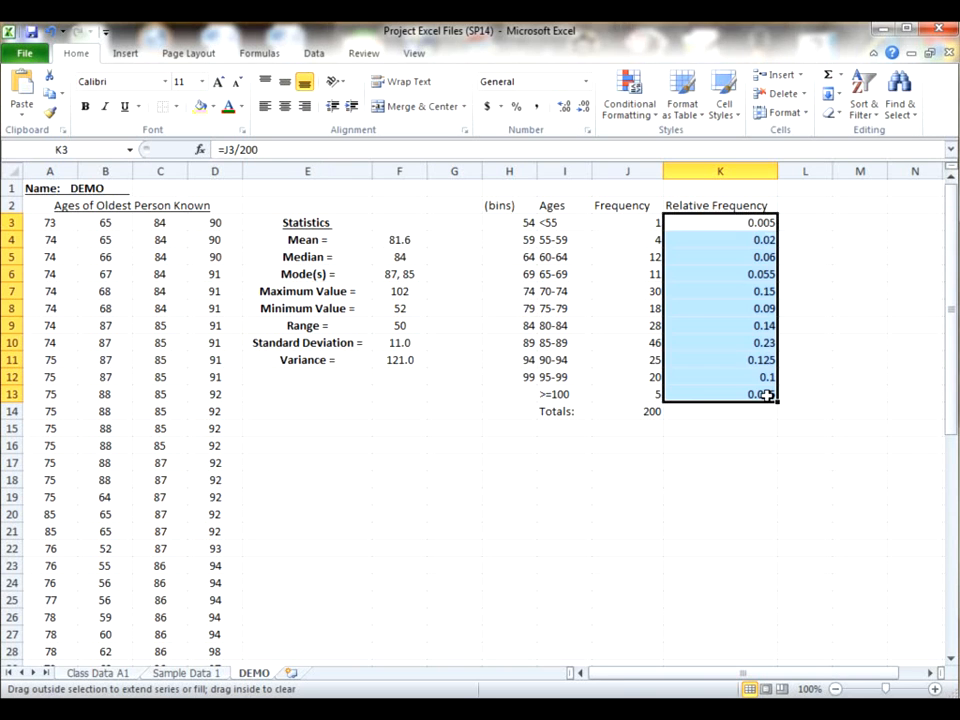
- Copy the total formula from J14 across to K14 to sum the relative frequencies
left_click(734, 411)
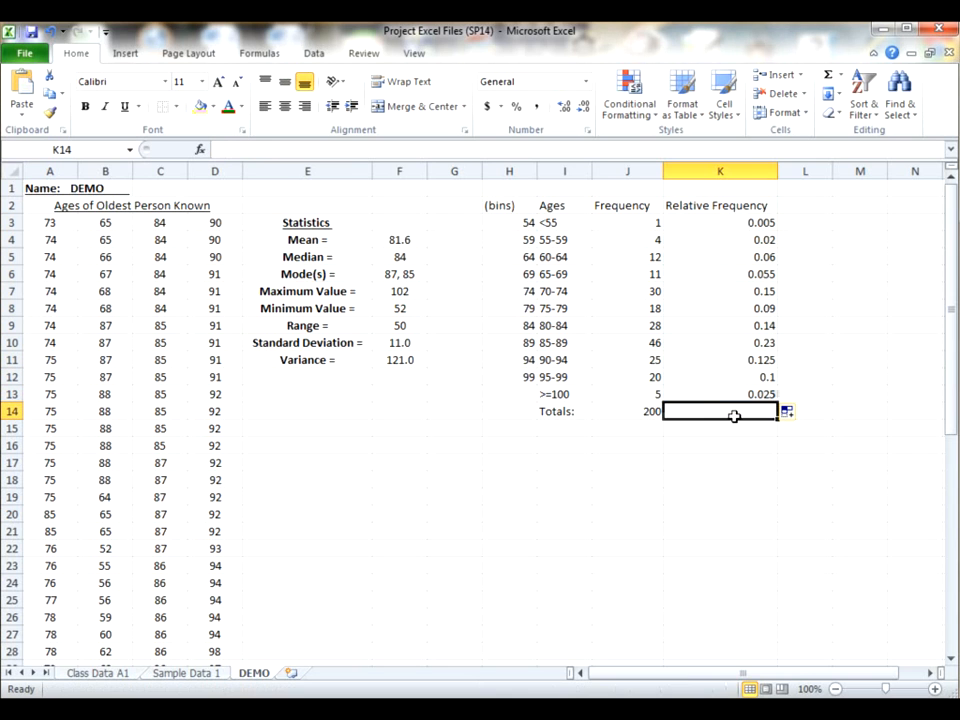
left_click(652, 411)
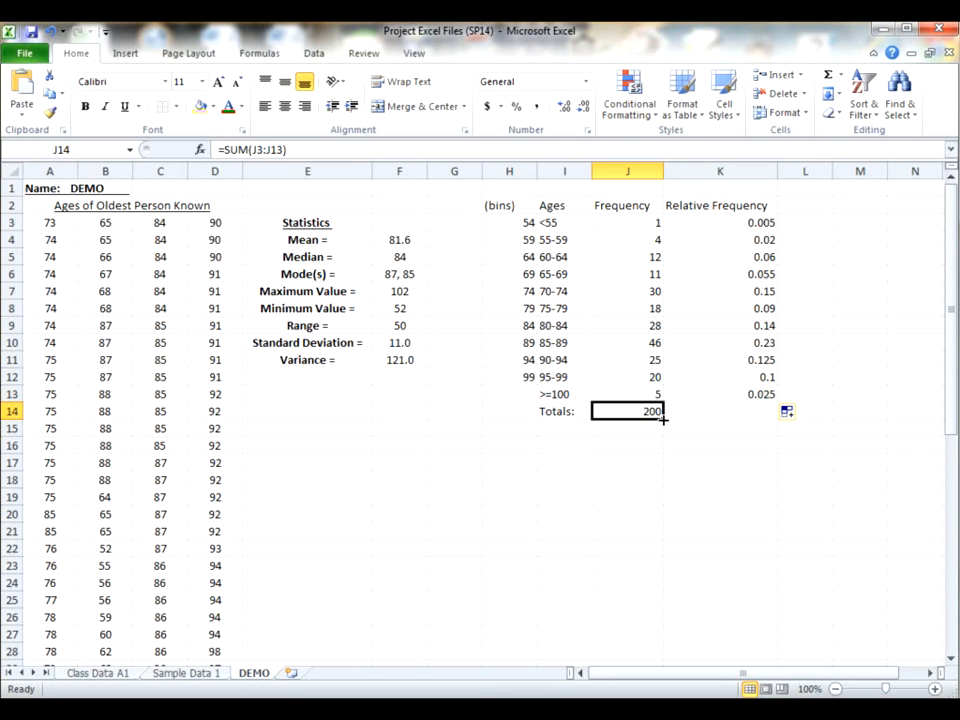
left_click_drag(664, 420, 752, 428)
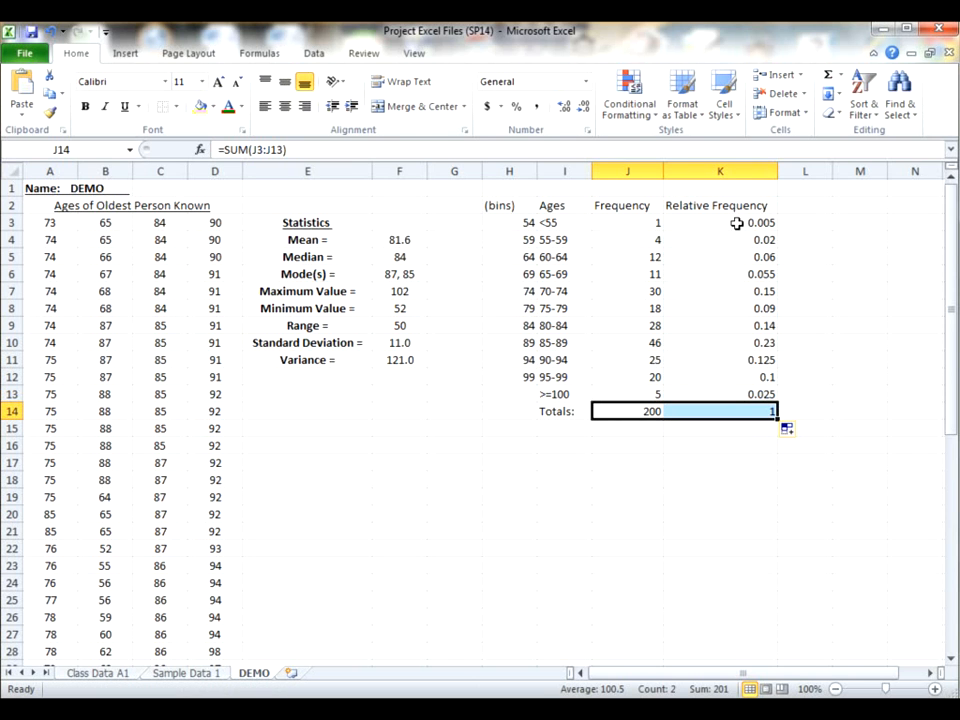
- Format the relative frequencies and their total in K3:K14 as percentages with two decimal places
left_click_drag(736, 224, 765, 409)
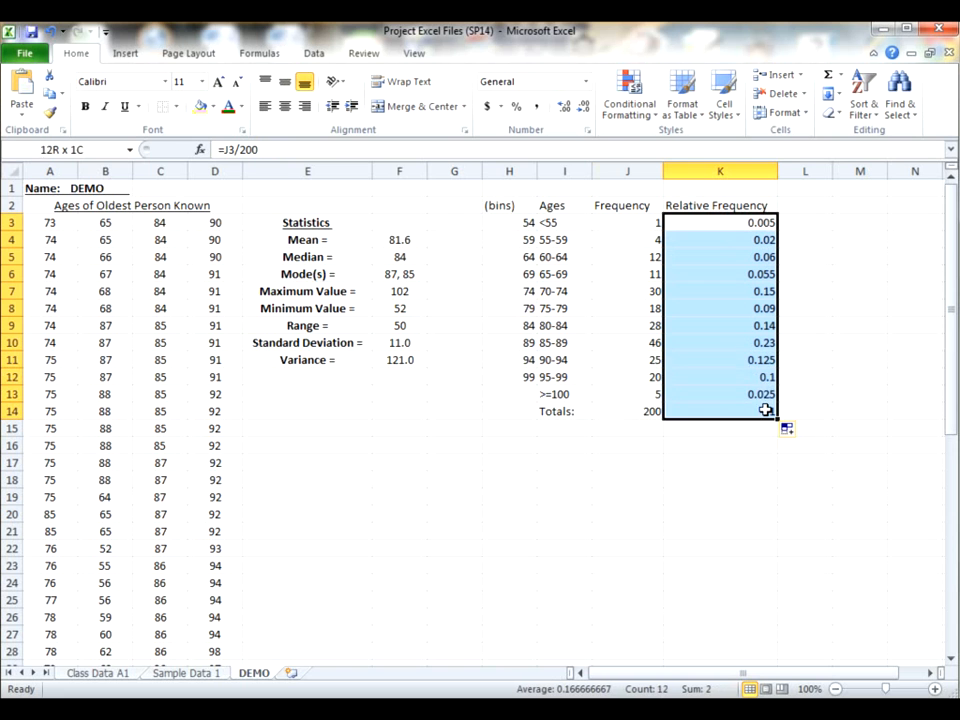
right_click(726, 310)
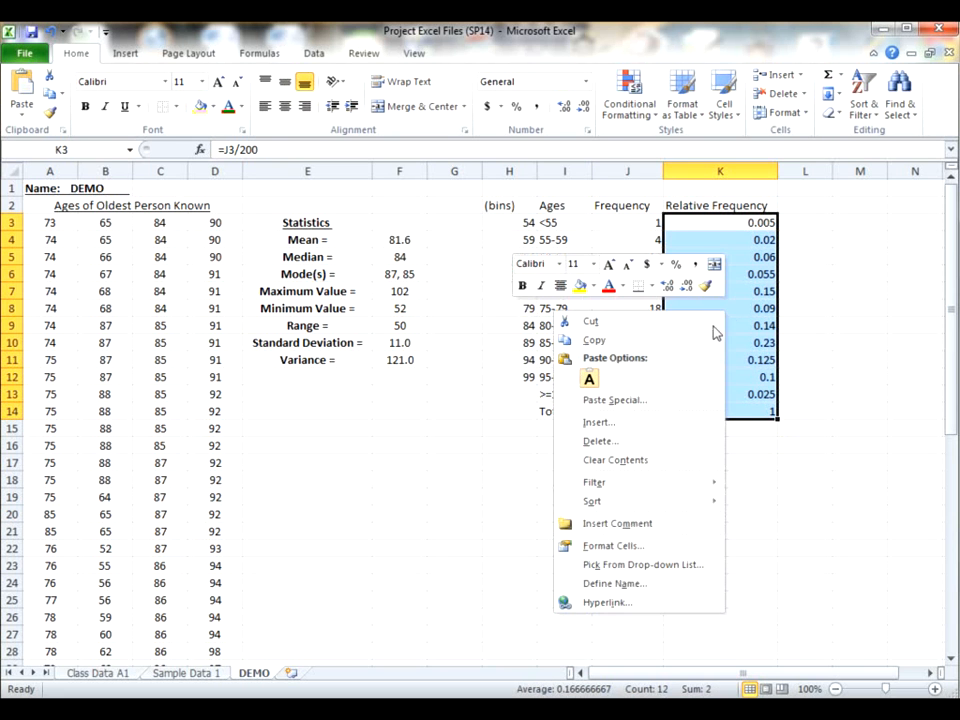
left_click(659, 547)
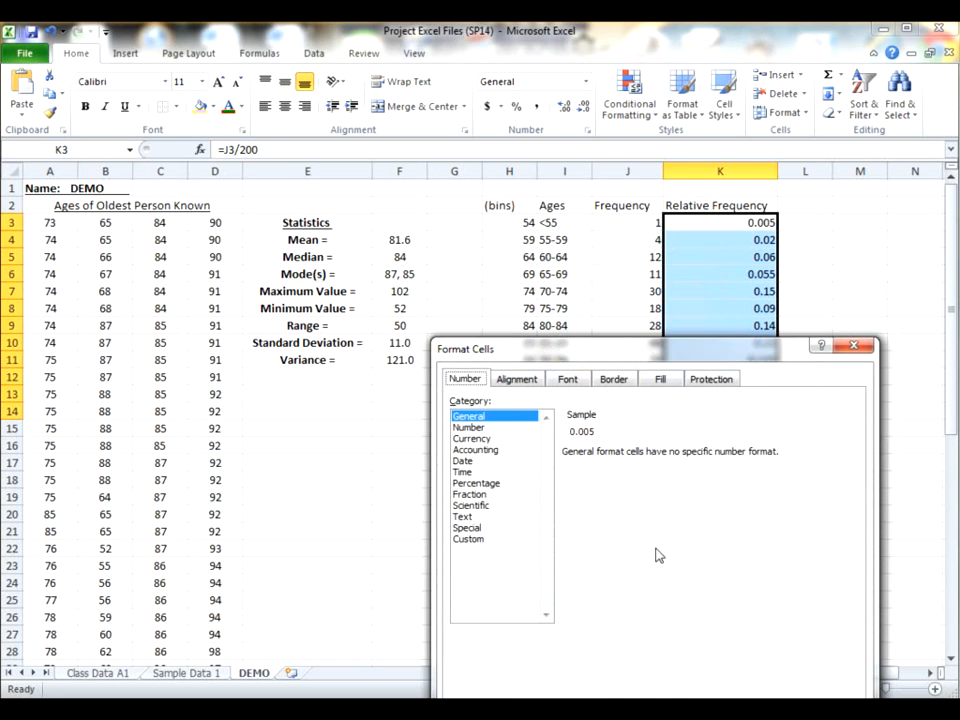
left_click(477, 485)
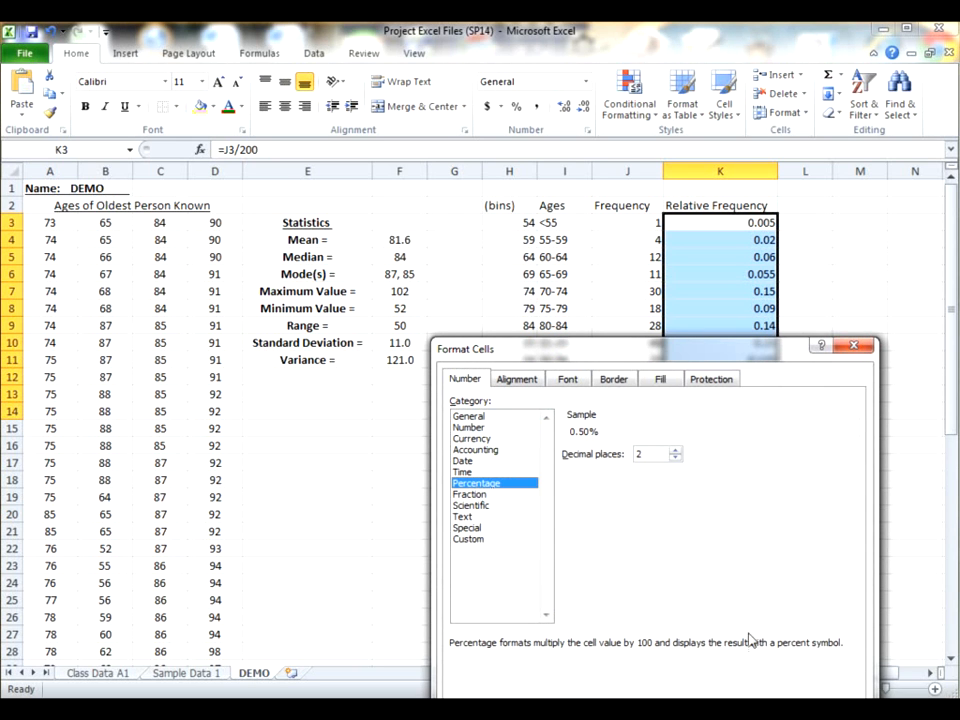
key("Return")
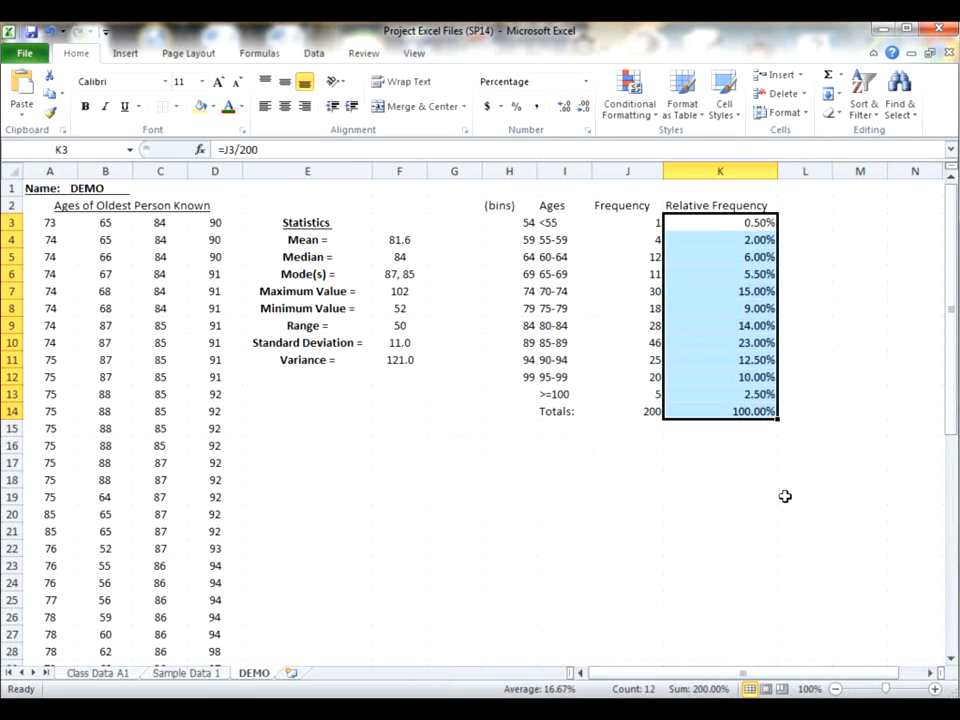
- Enter the heading "Cummulative Frequency" in cell L2 and widen column L to fit it
left_click(799, 209)
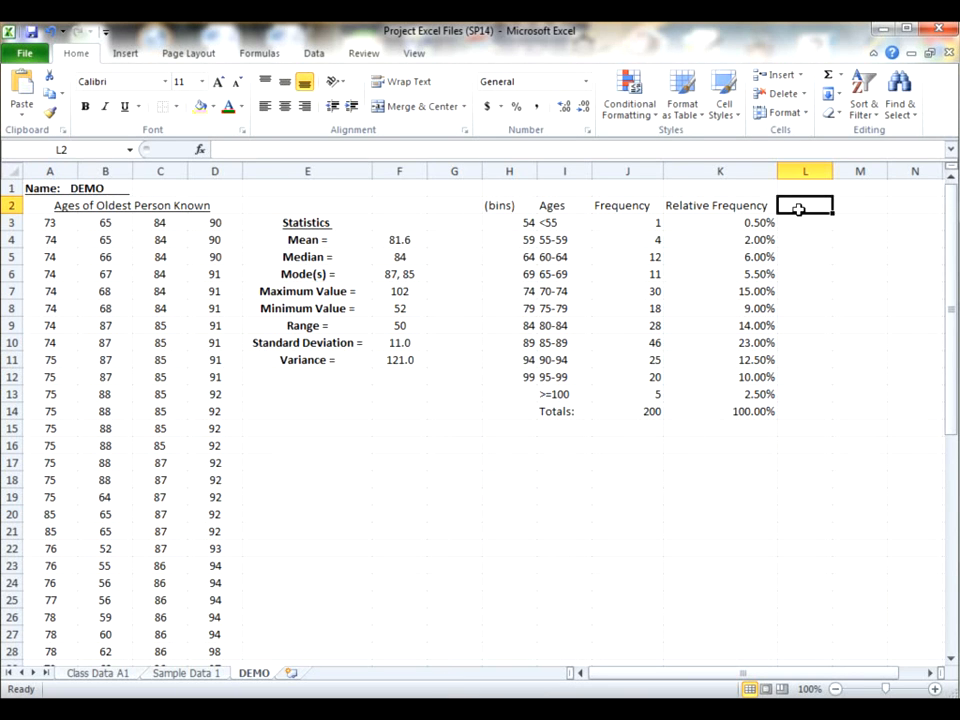
type("Cummulat")
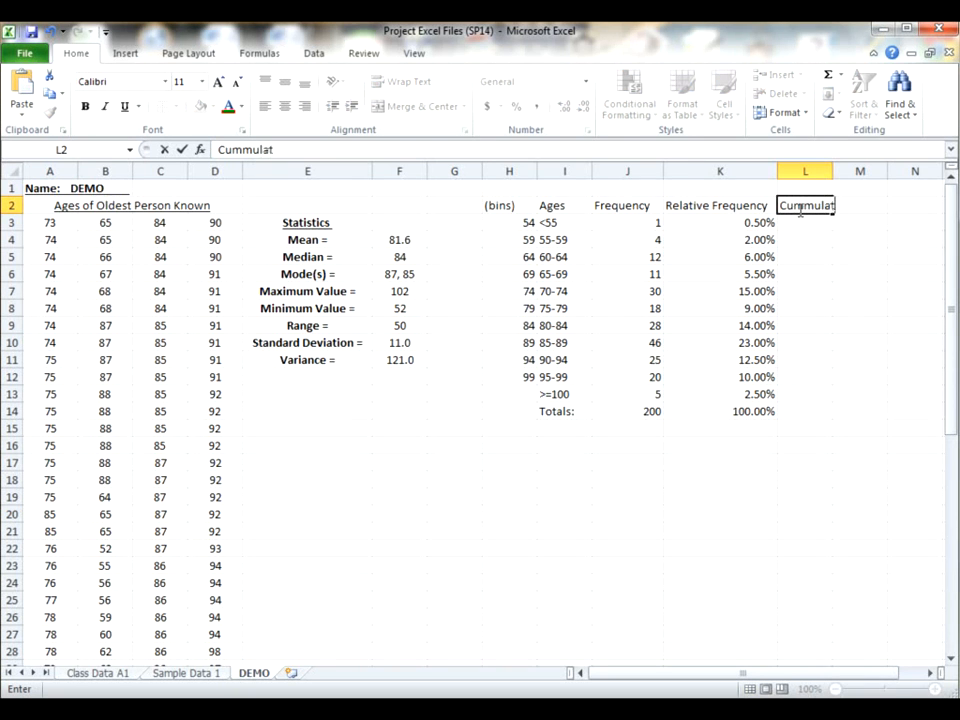
type("ive Frequency")
key("Return")
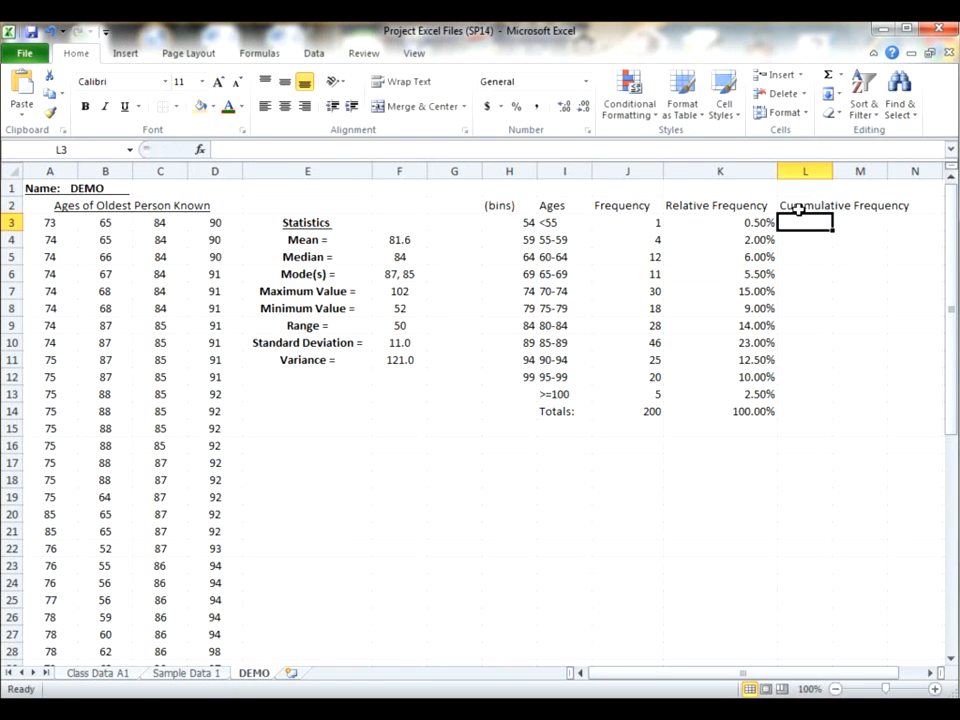
left_click_drag(833, 171, 917, 171)
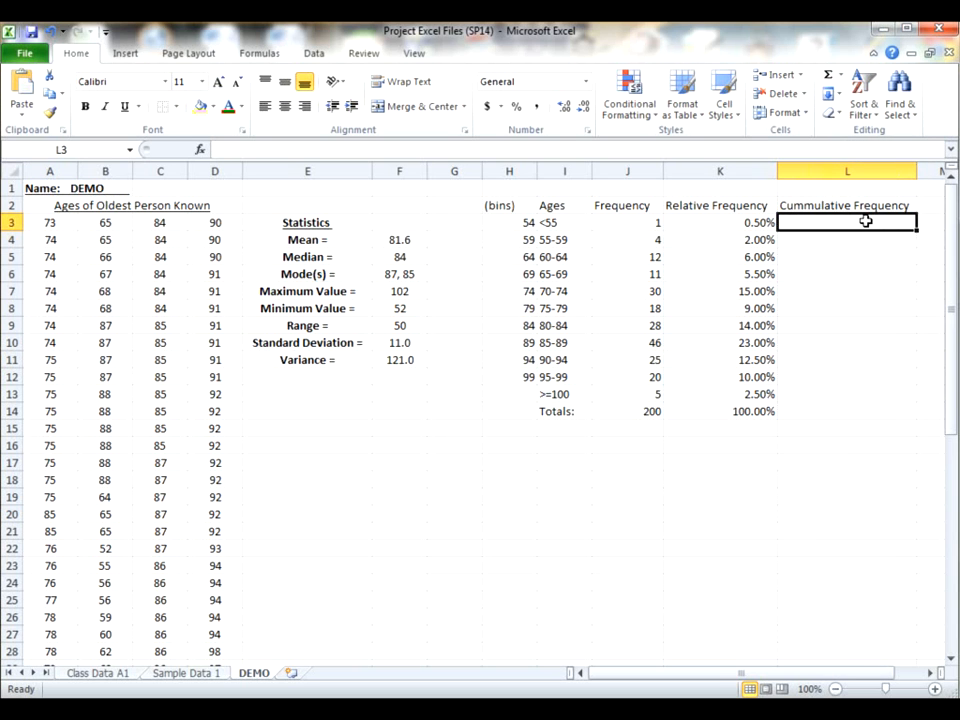
- Start the cumulative frequency column by entering the formula =J3 in cell L3
type("=")
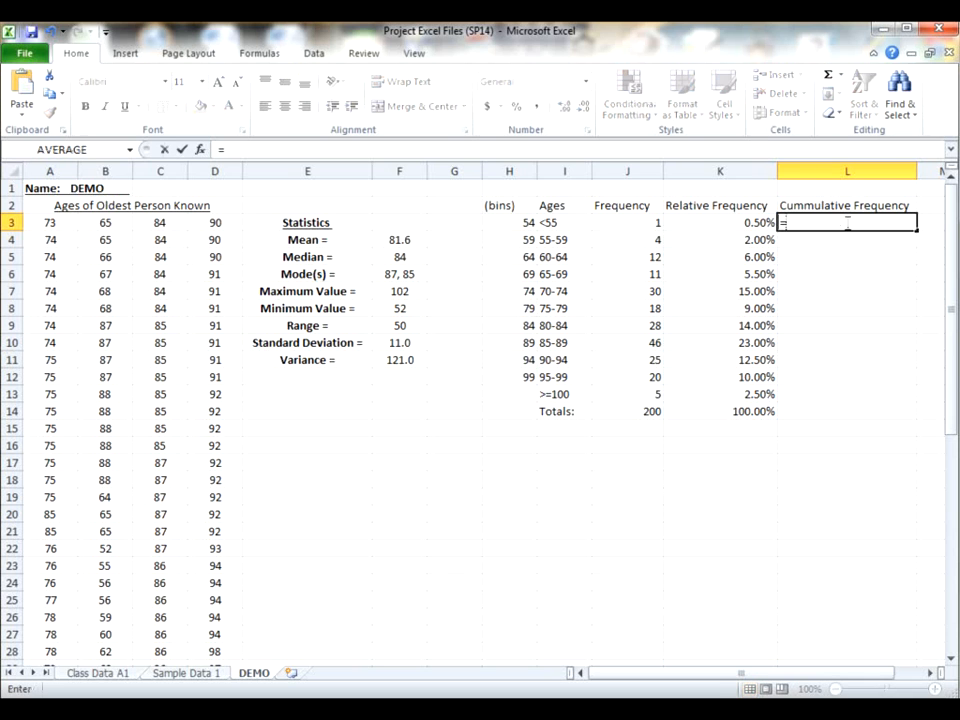
left_click(650, 222)
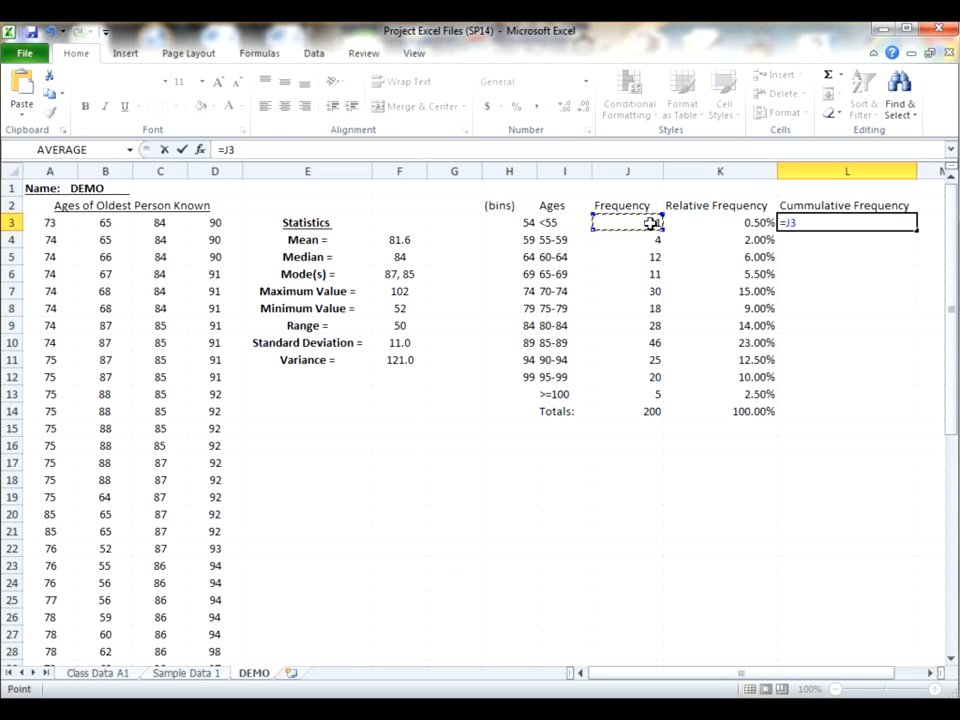
key("Return")
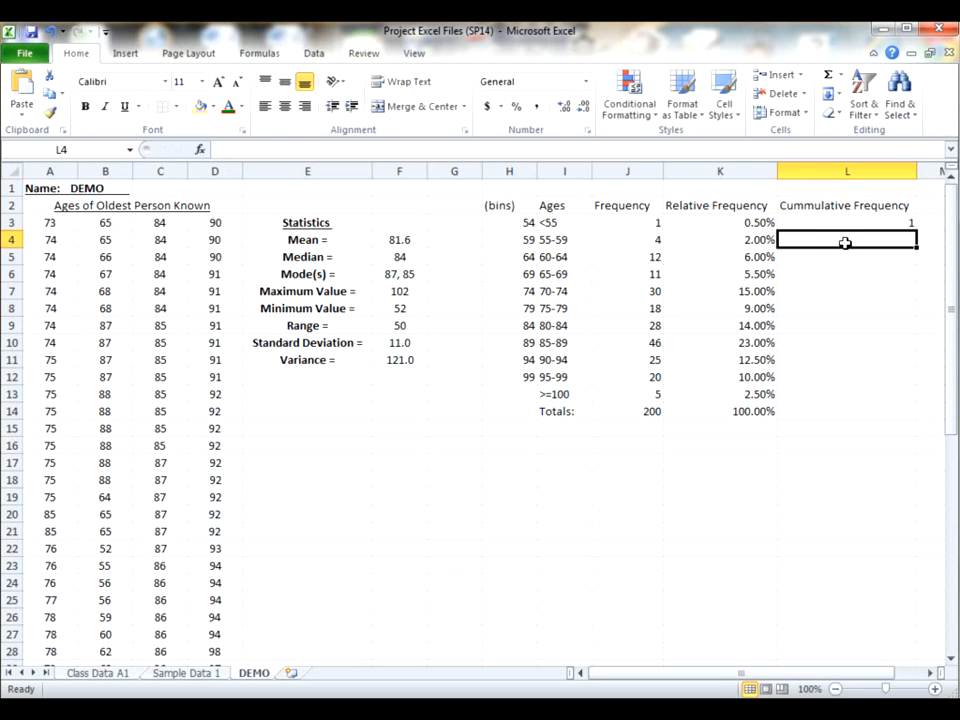
- Calculate the running total in L4 with =L3+J4 and fill the formula down through L13
type("=")
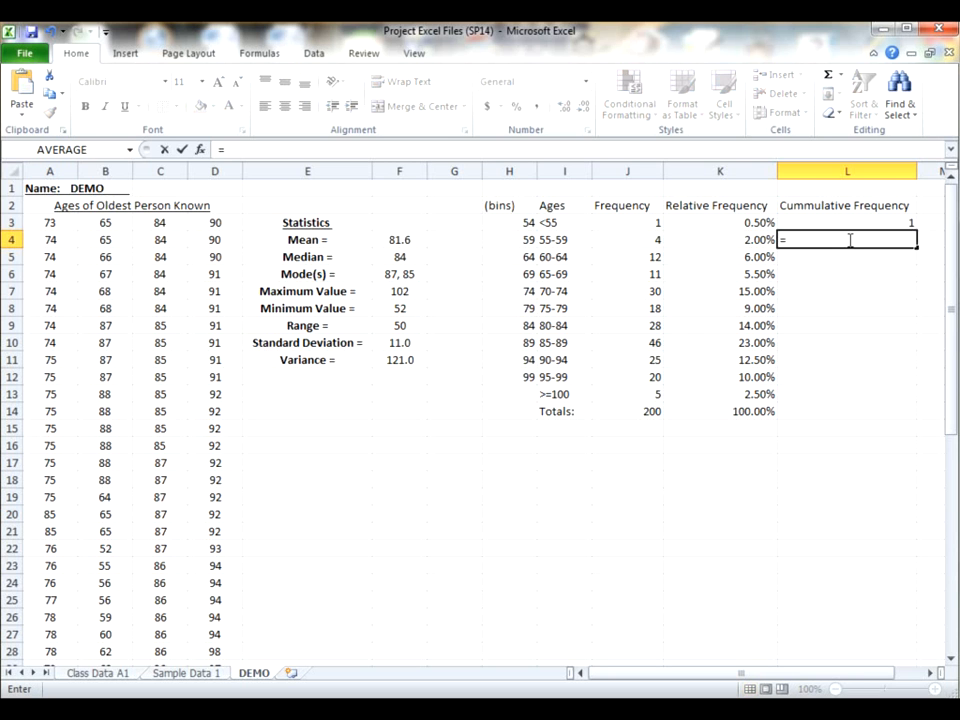
left_click(852, 218)
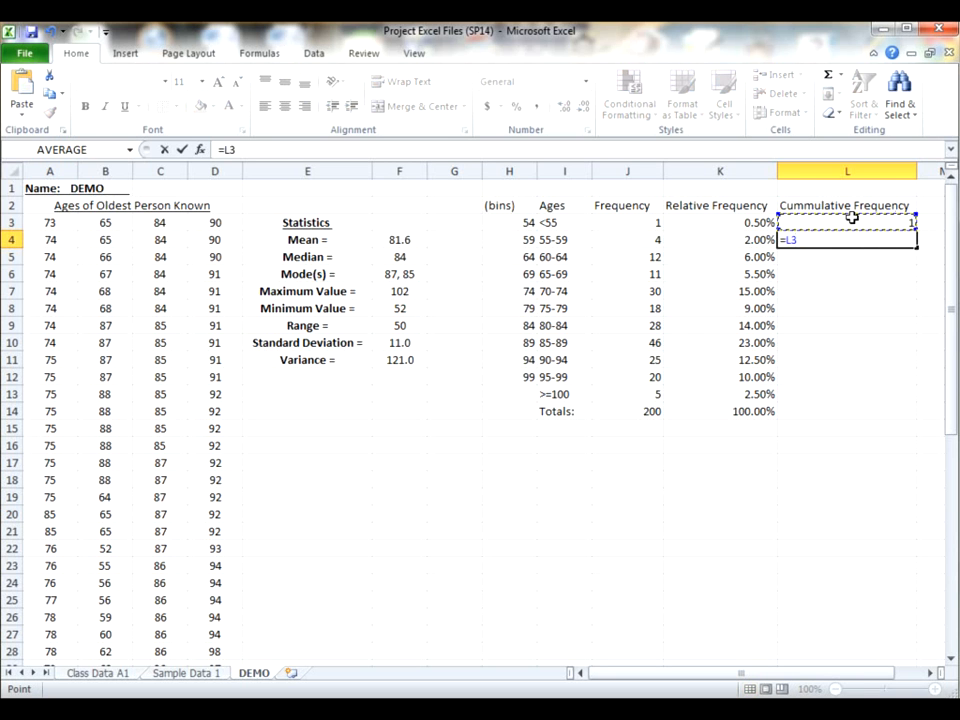
type("+")
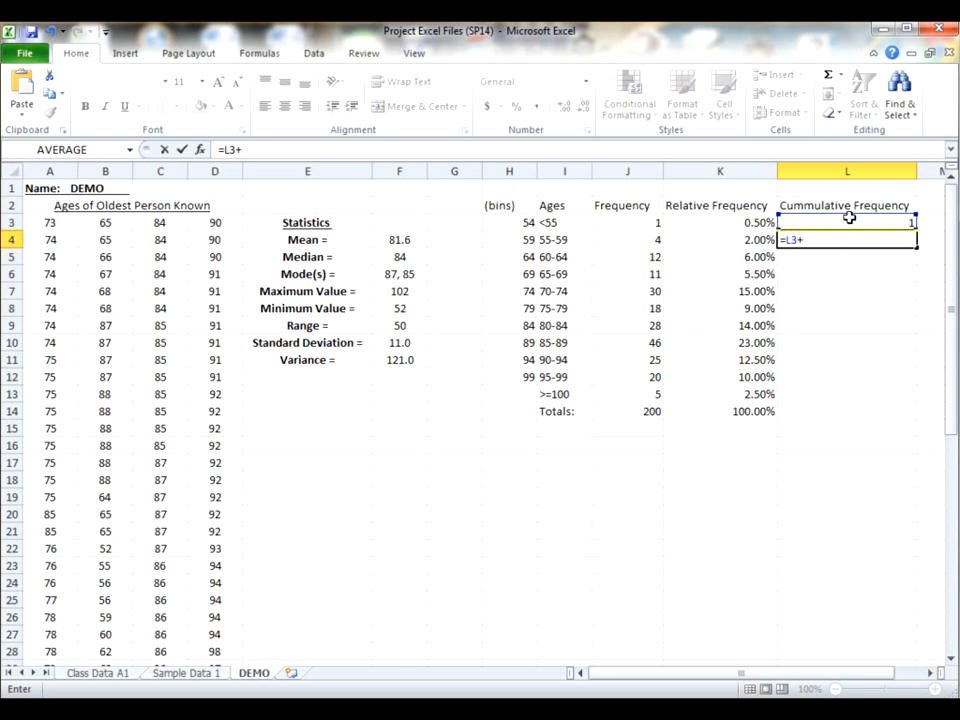
left_click(645, 243)
key("Return")
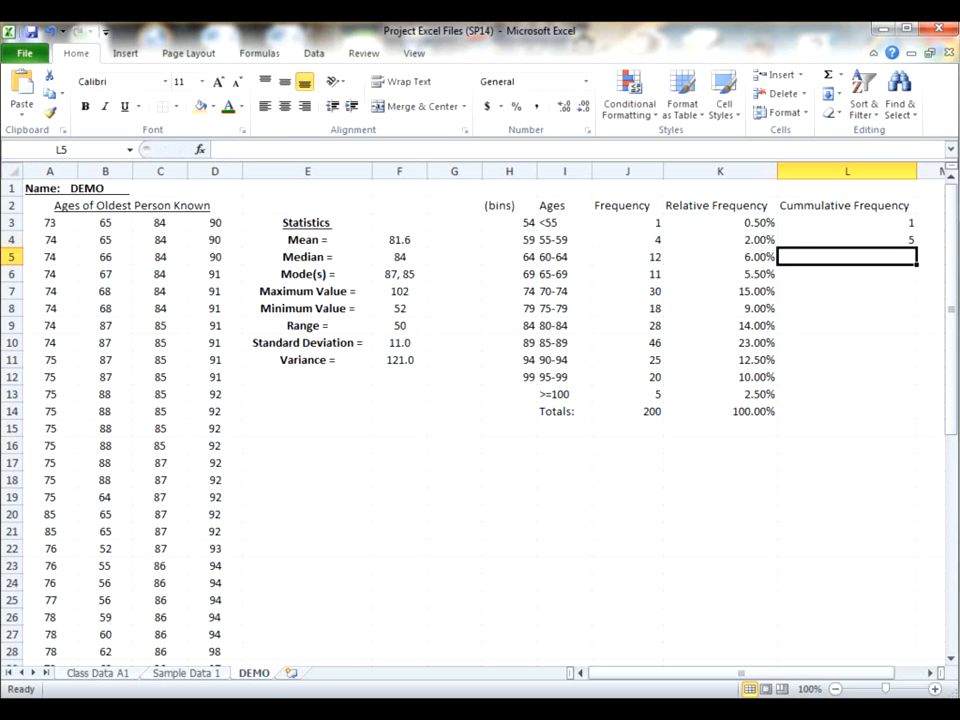
left_click(910, 242)
left_click_drag(918, 244, 916, 404)
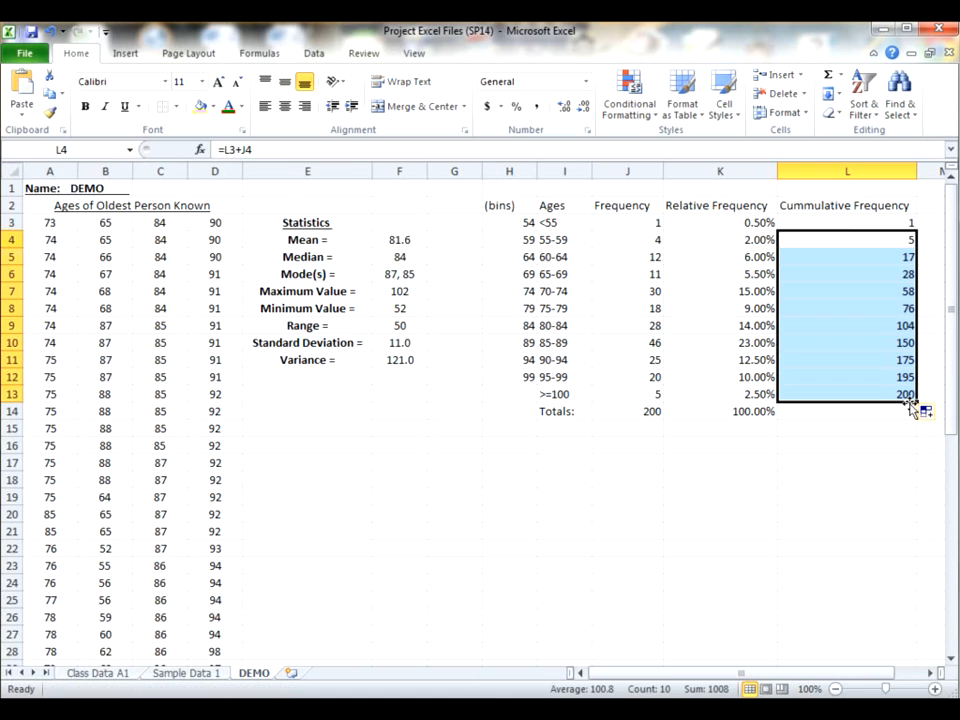
left_click(895, 412)
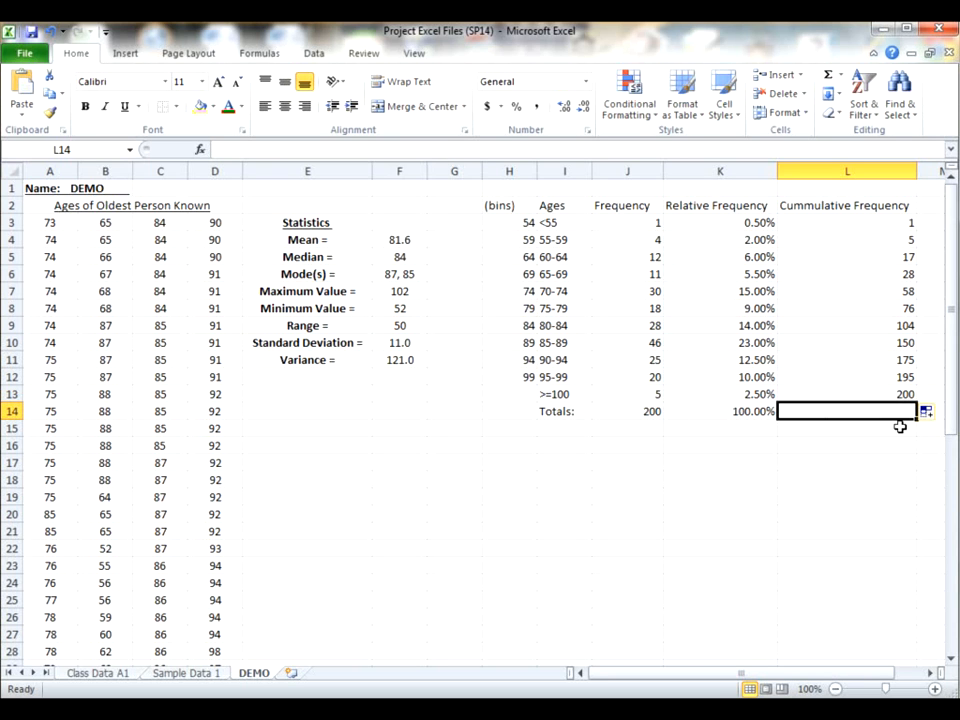
- Center the contents of the bins and frequency table cells in H1:L14 horizontally
left_click(510, 170)
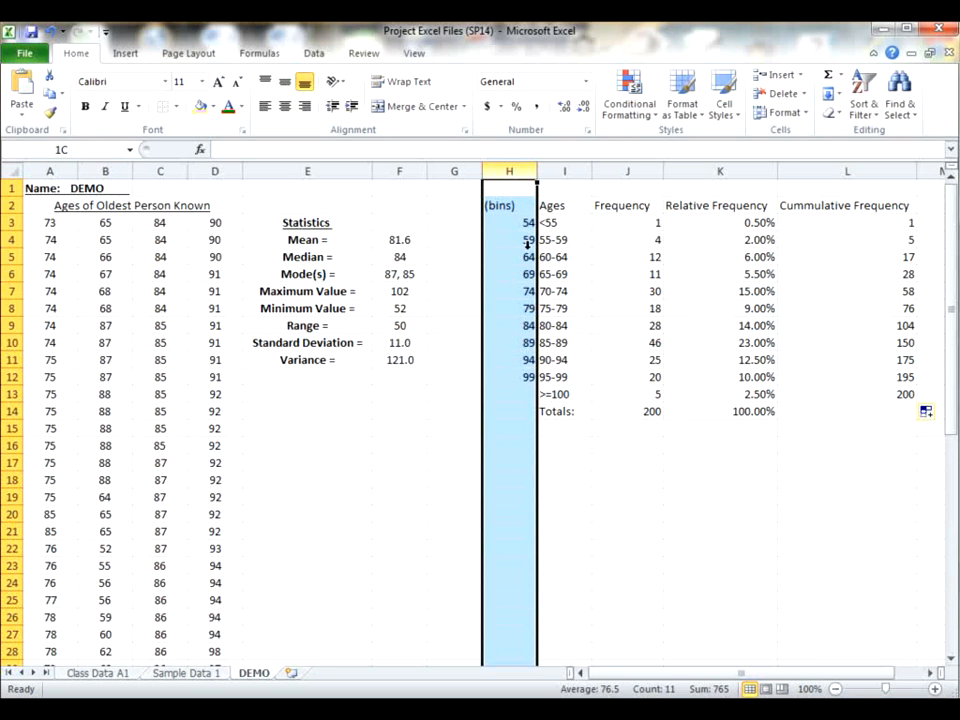
left_click(522, 251)
left_click_drag(508, 189, 879, 411)
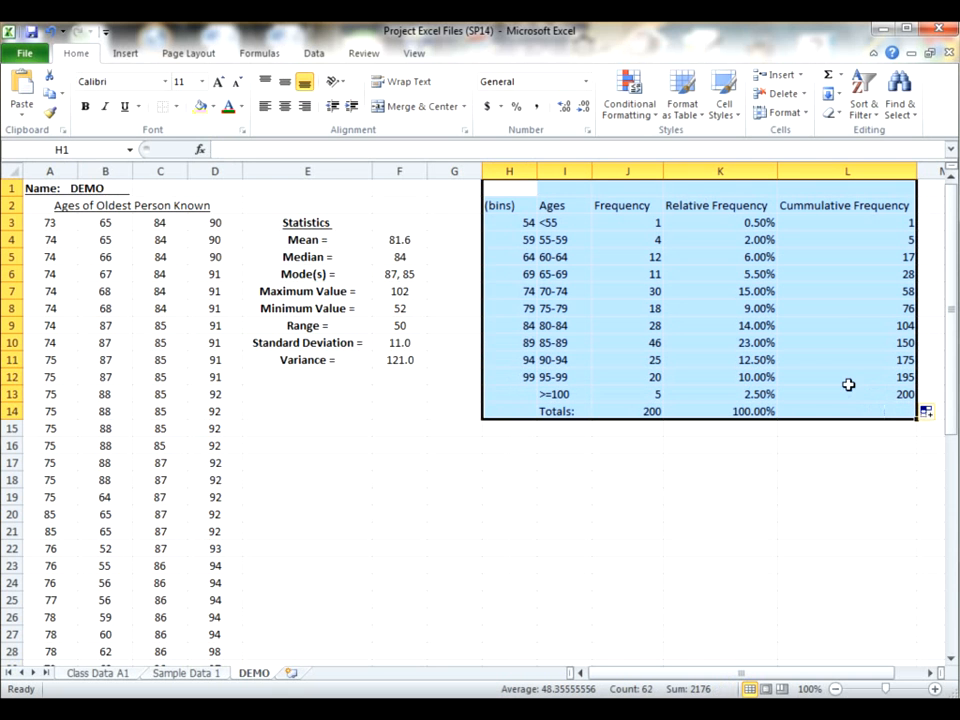
left_click(285, 107)
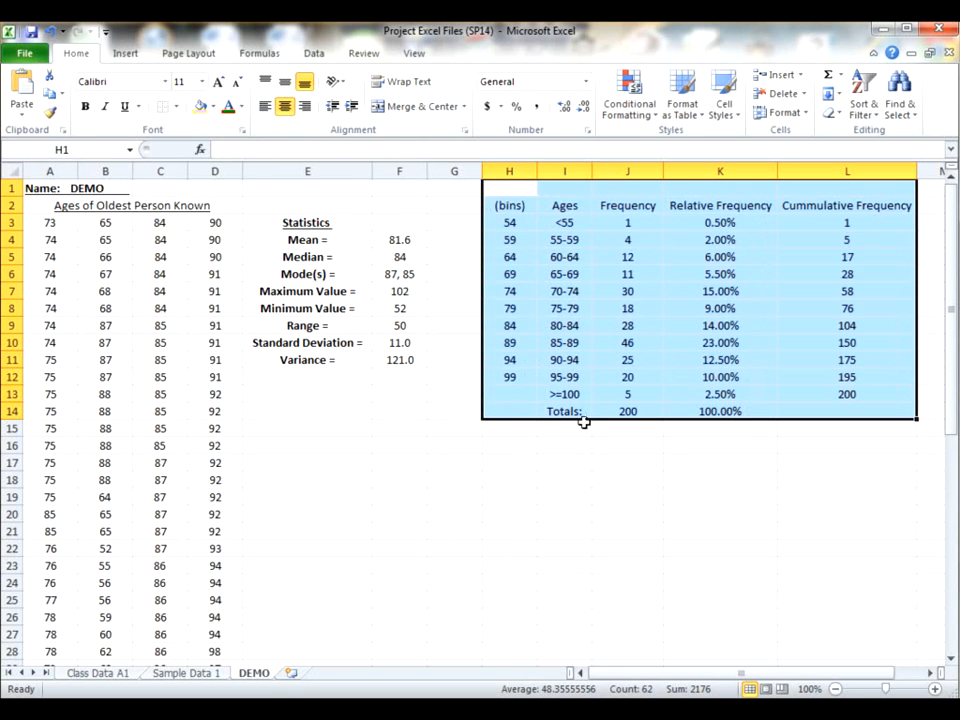
left_click(500, 410)
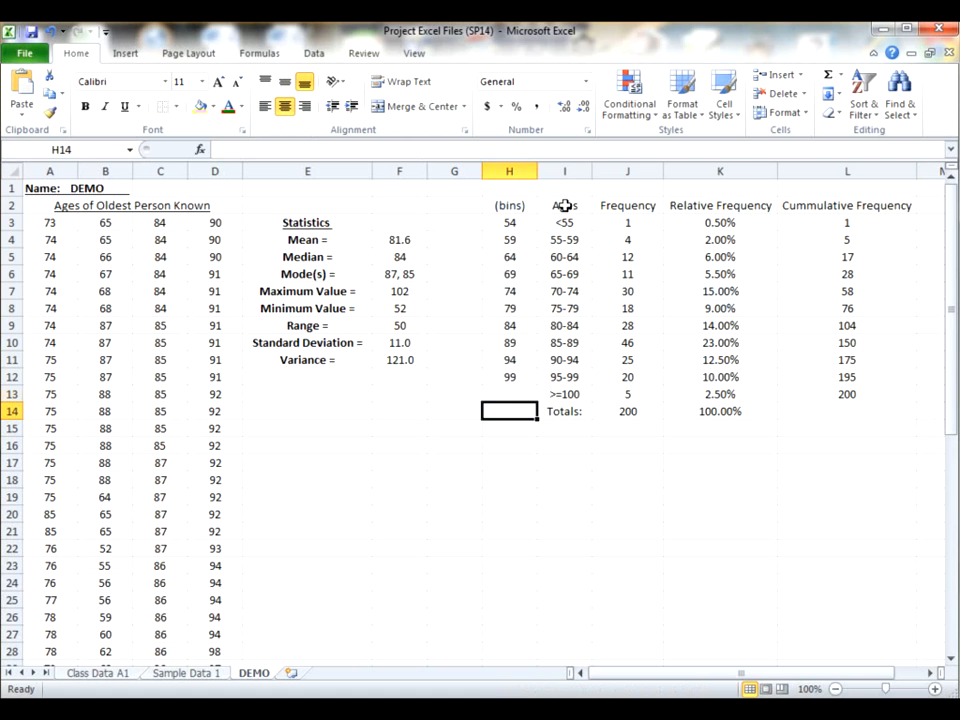
- Apply outside borders around the frequency table in I2:L13, leaving out the totals row
left_click_drag(565, 205, 857, 391)
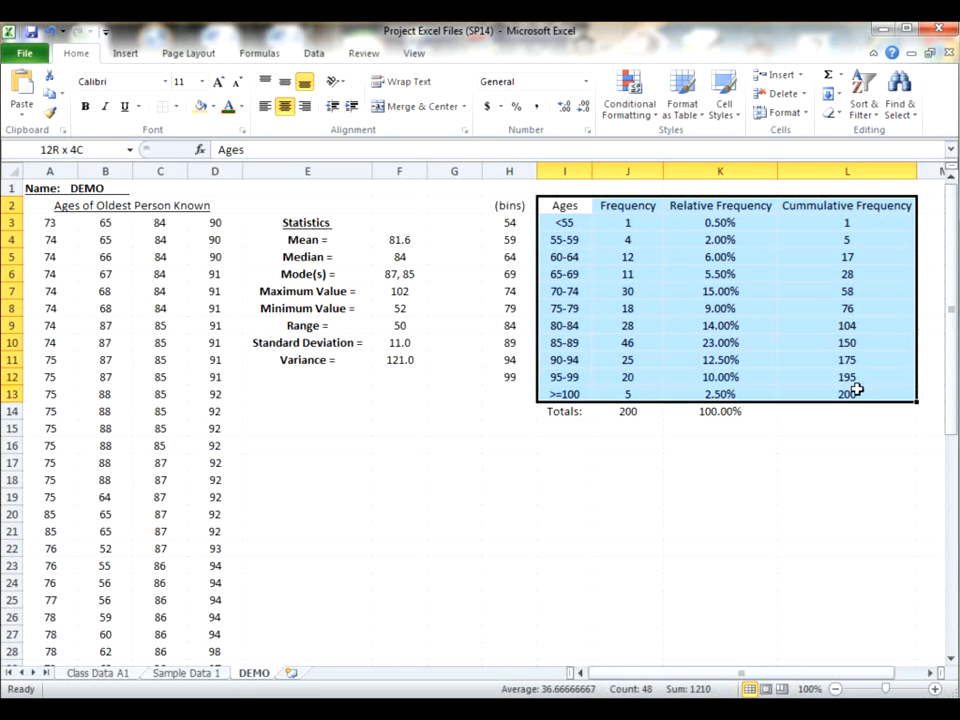
left_click(178, 108)
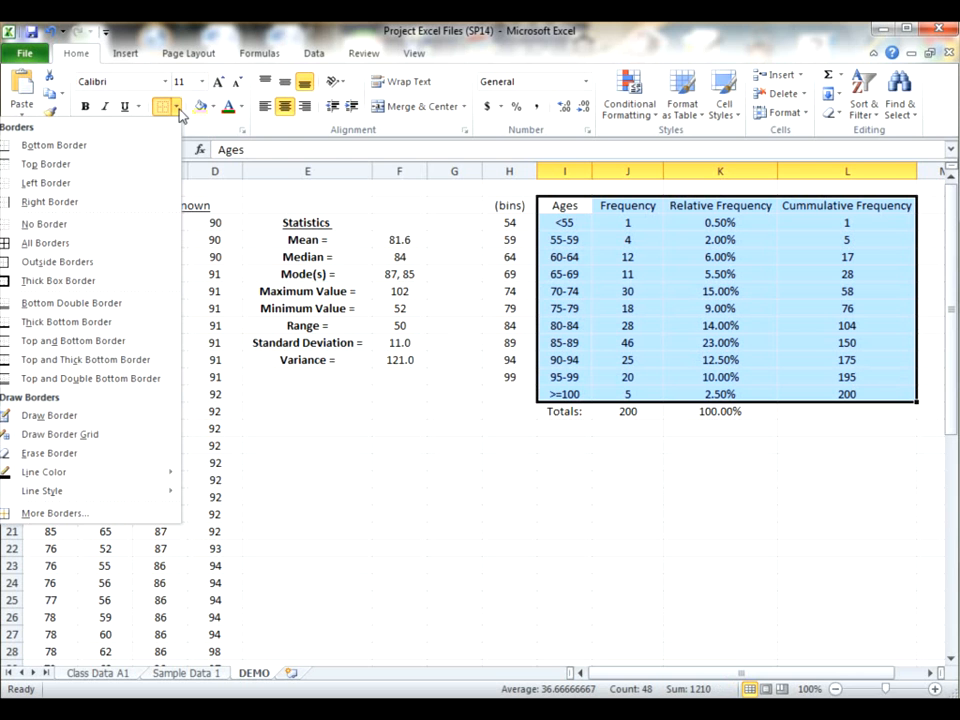
left_click(98, 261)
left_click(640, 325)
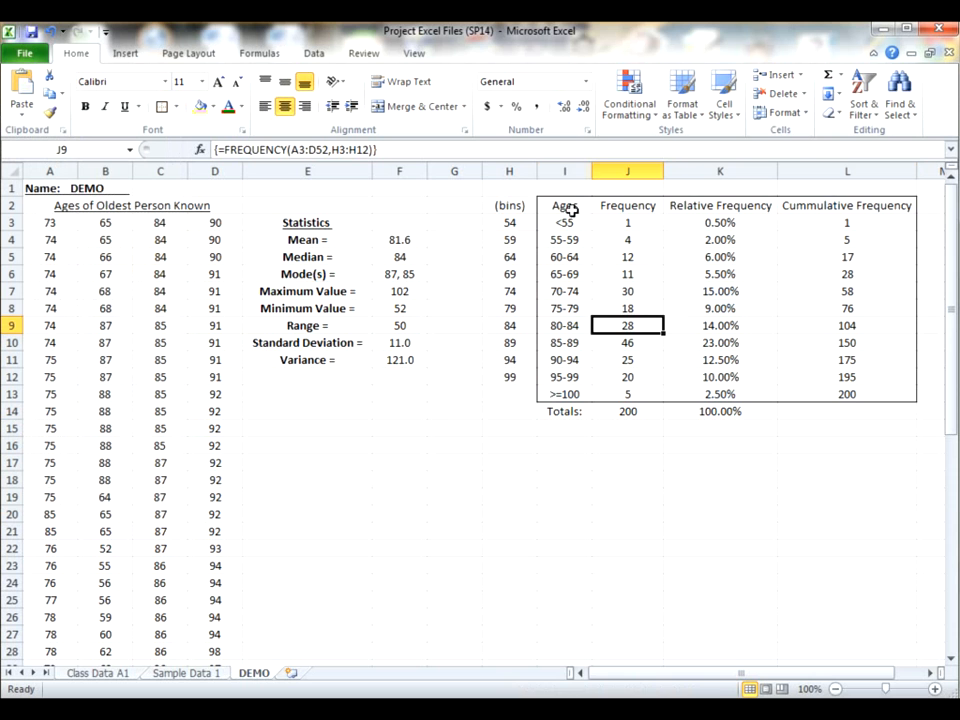
- Add a bottom border under the table's header row in I2:L2
left_click_drag(568, 207, 808, 210)
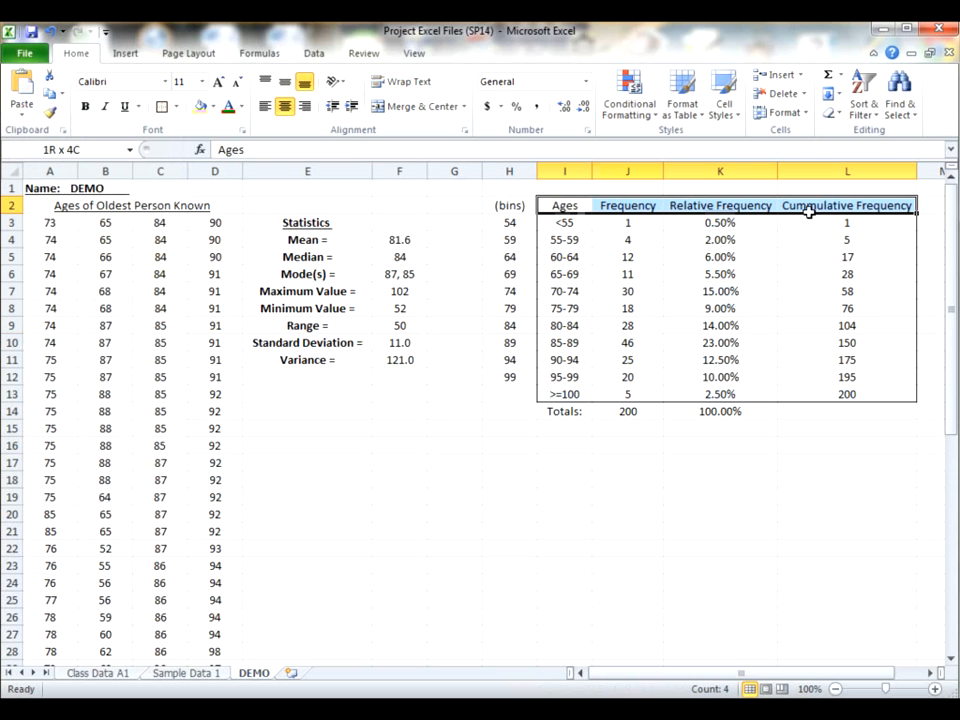
left_click(177, 108)
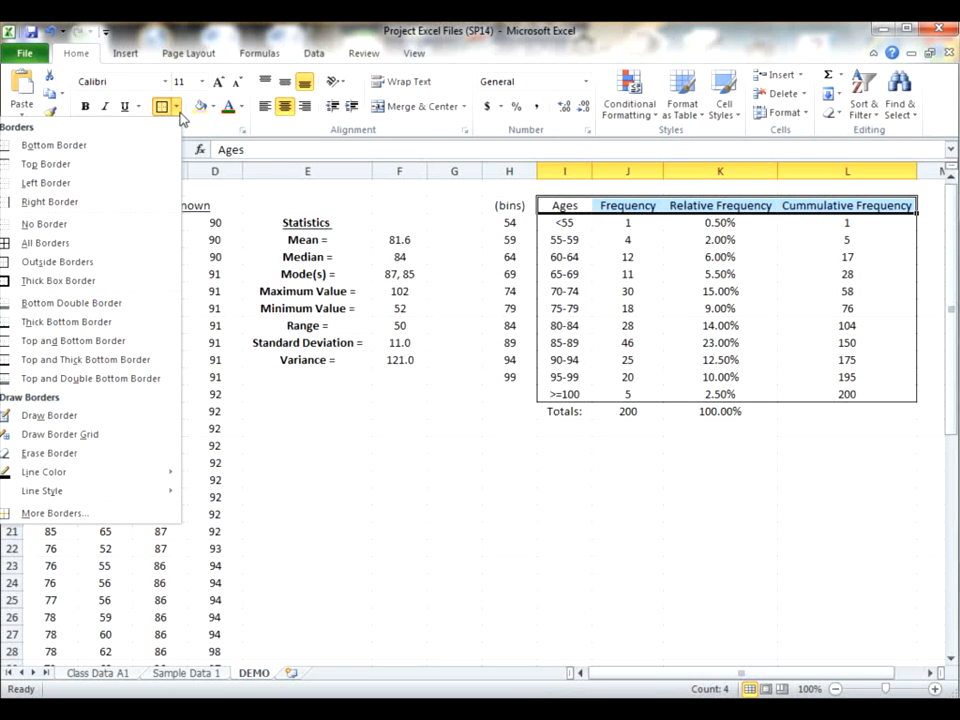
left_click(94, 146)
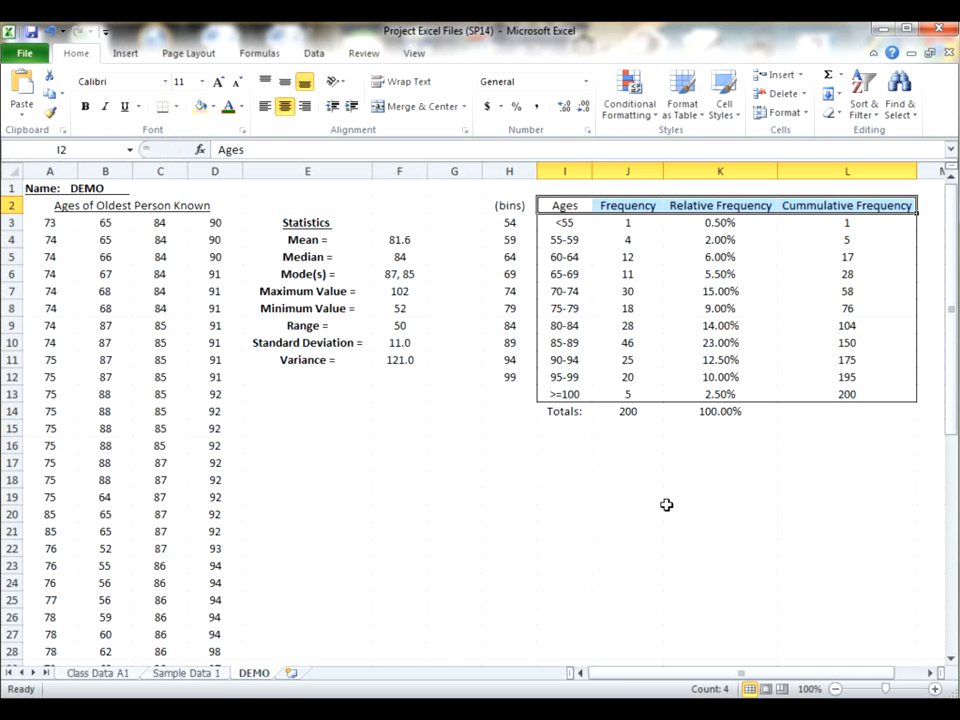
- Try to separate the table's columns by applying a left border to I2:L13
left_click_drag(561, 222, 797, 394)
left_click(178, 107)
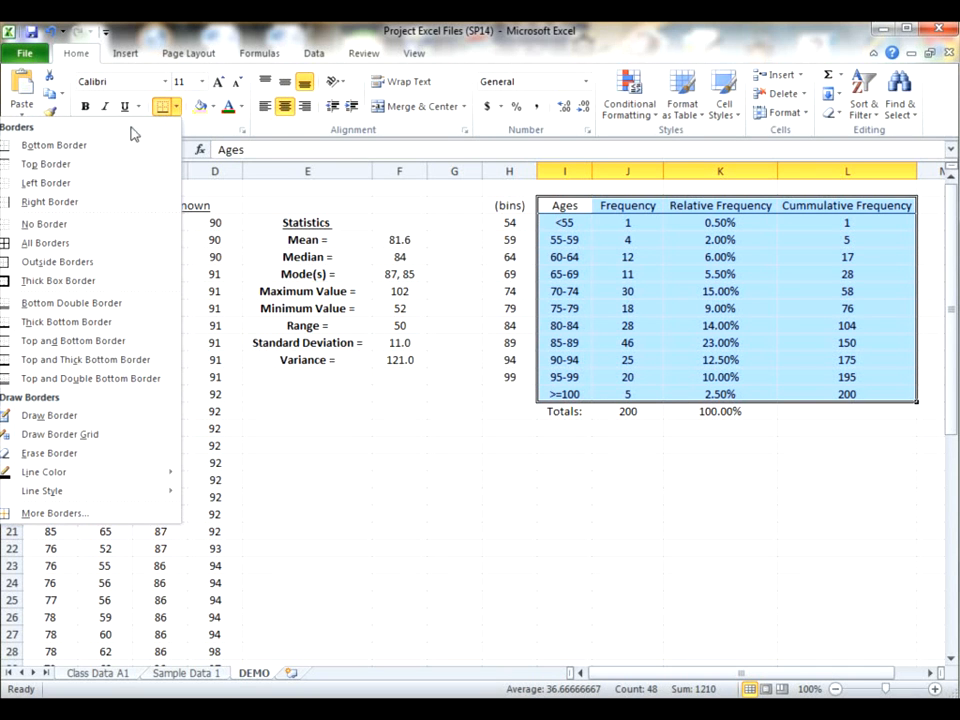
left_click(85, 190)
left_click(515, 495)
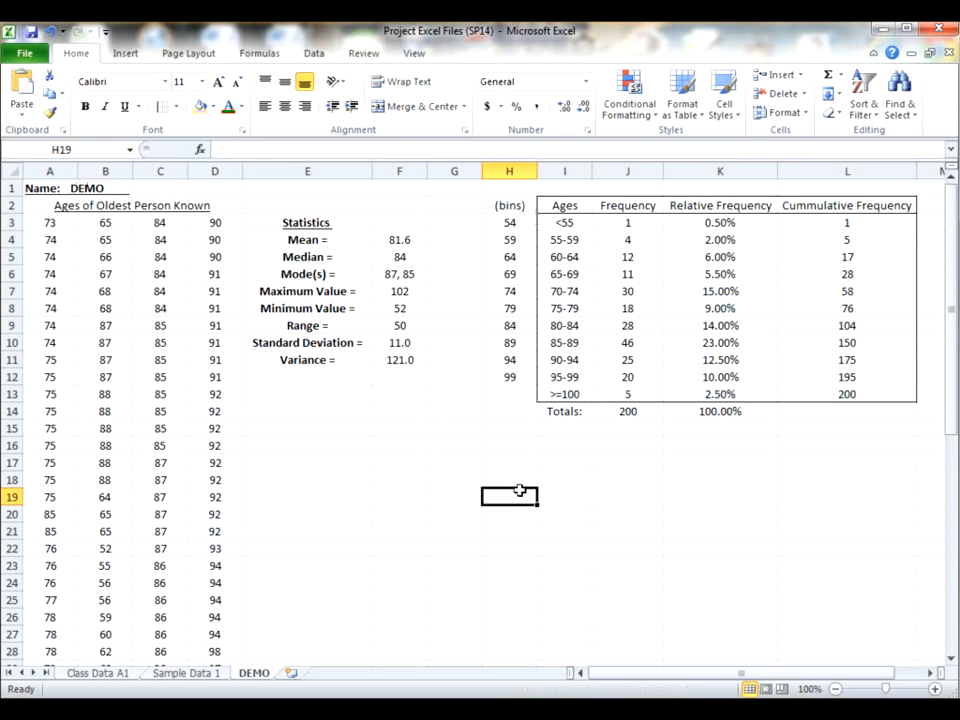
- Add inside vertical borders between the columns of the frequency table in I2:L13
left_click_drag(566, 206, 862, 390)
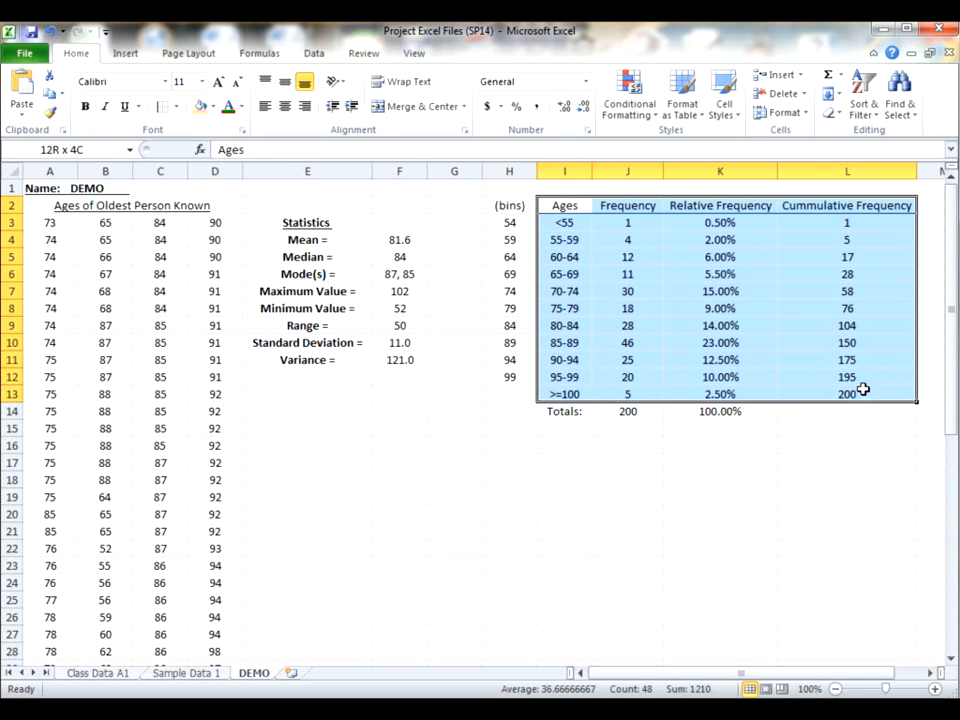
left_click(176, 106)
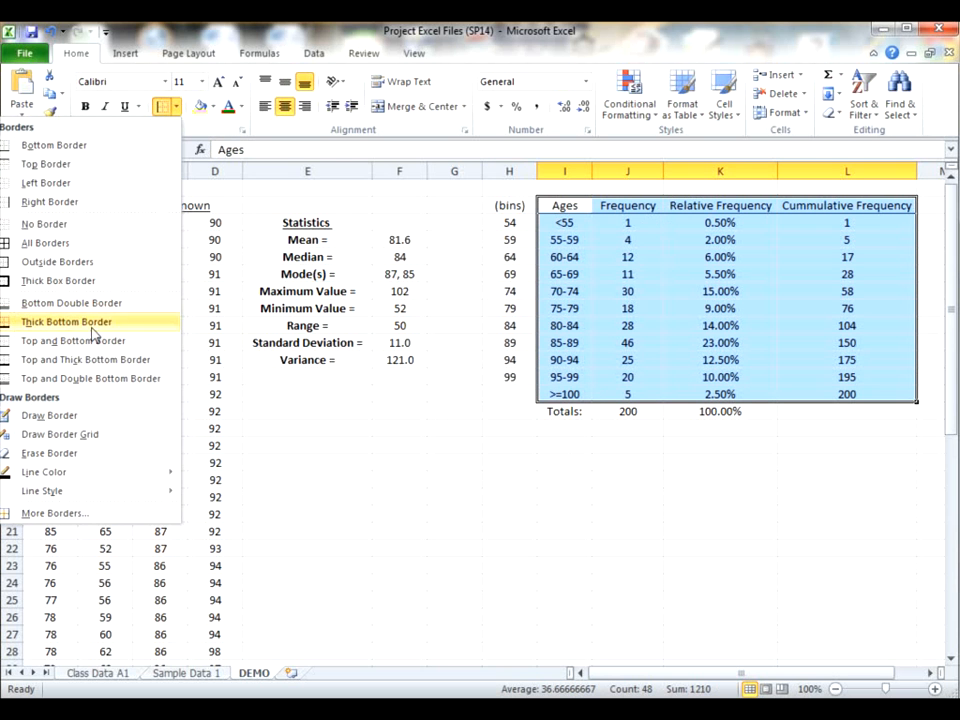
left_click(96, 514)
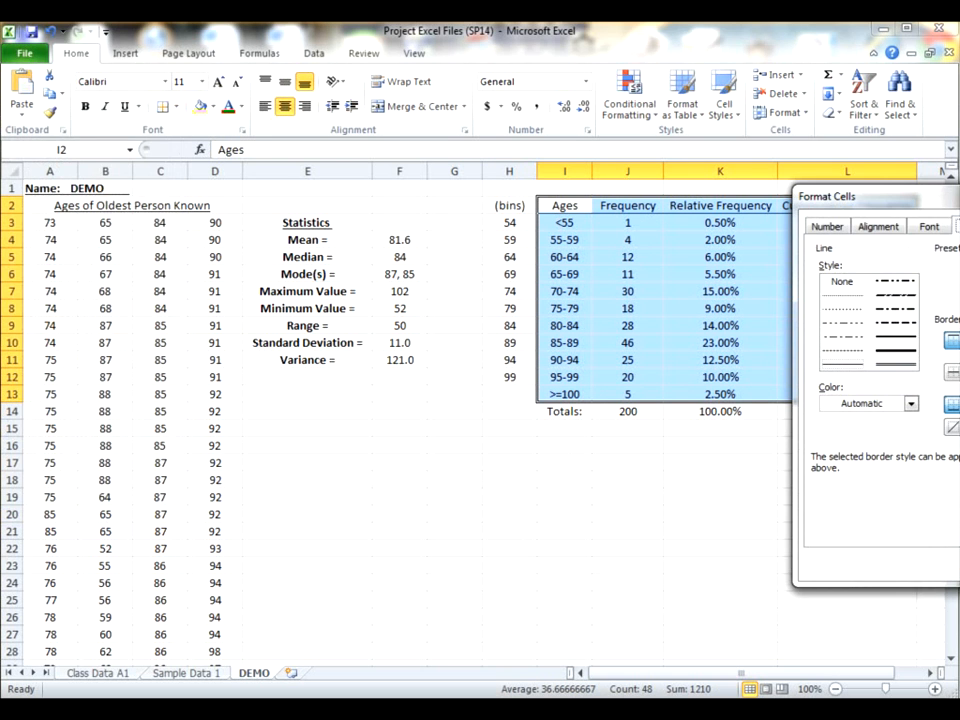
key("Return")
left_click(737, 536)
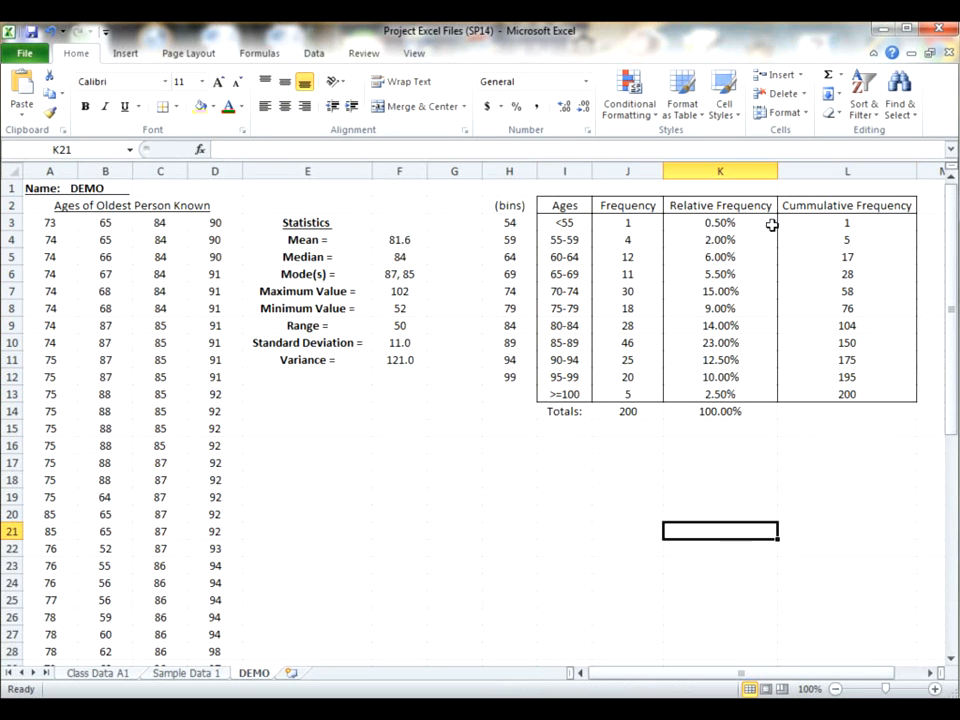
- Add the title "Frequency Distribution for Ages" above the frequency table and merge and center it across I1:L1
left_click(680, 187)
type("Freqe")
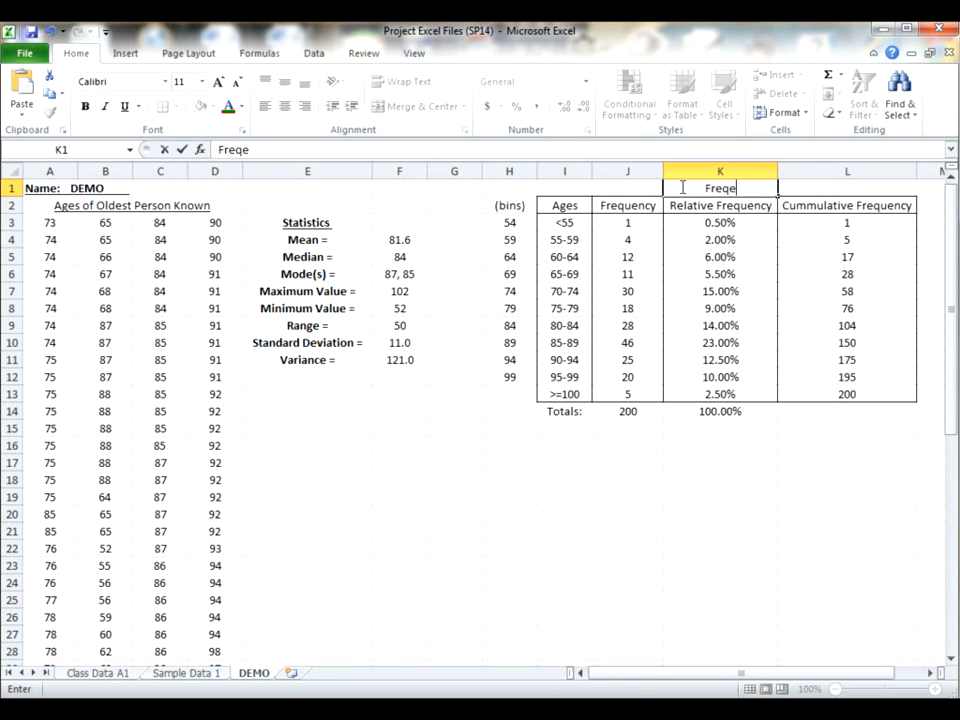
key("BackSpace")
type("ue")
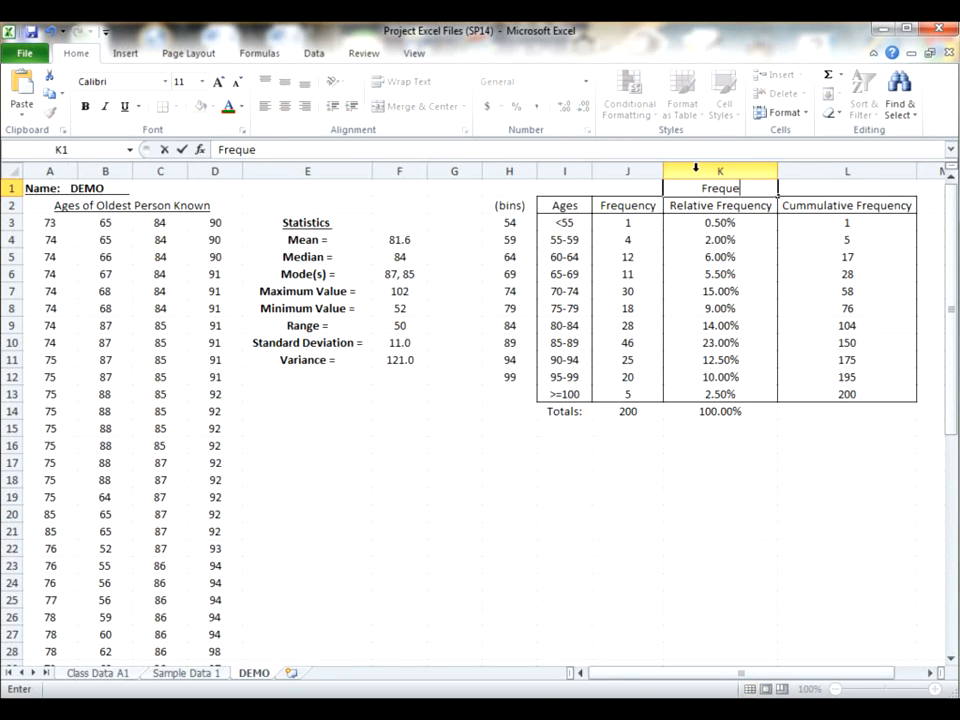
type("ncy Dist")
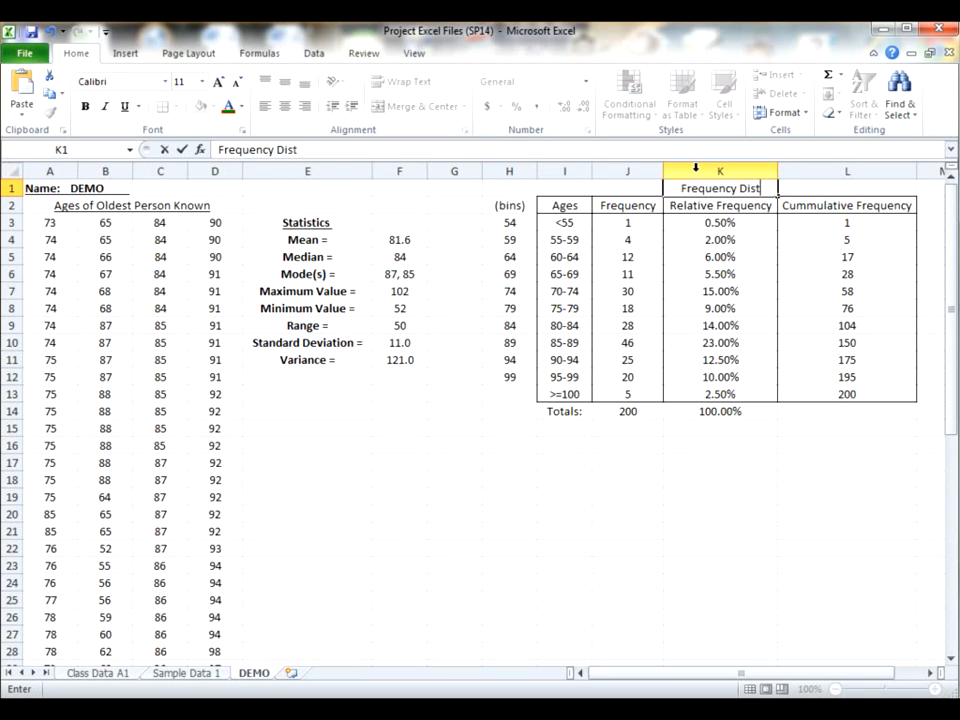
type("ributionn")
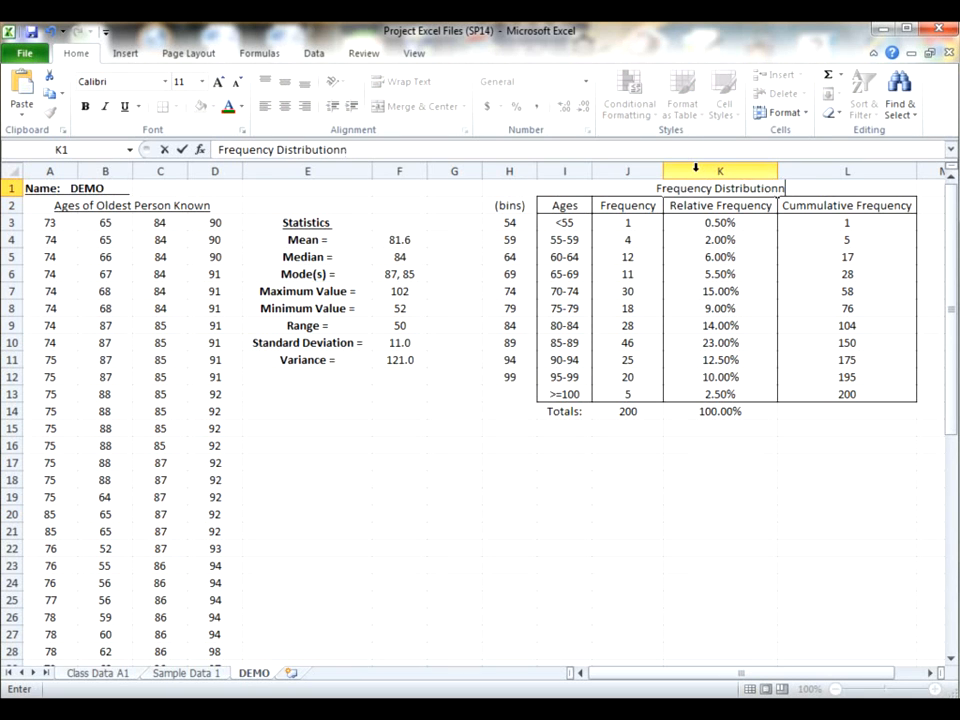
key("BackSpace")
type("for Ages")
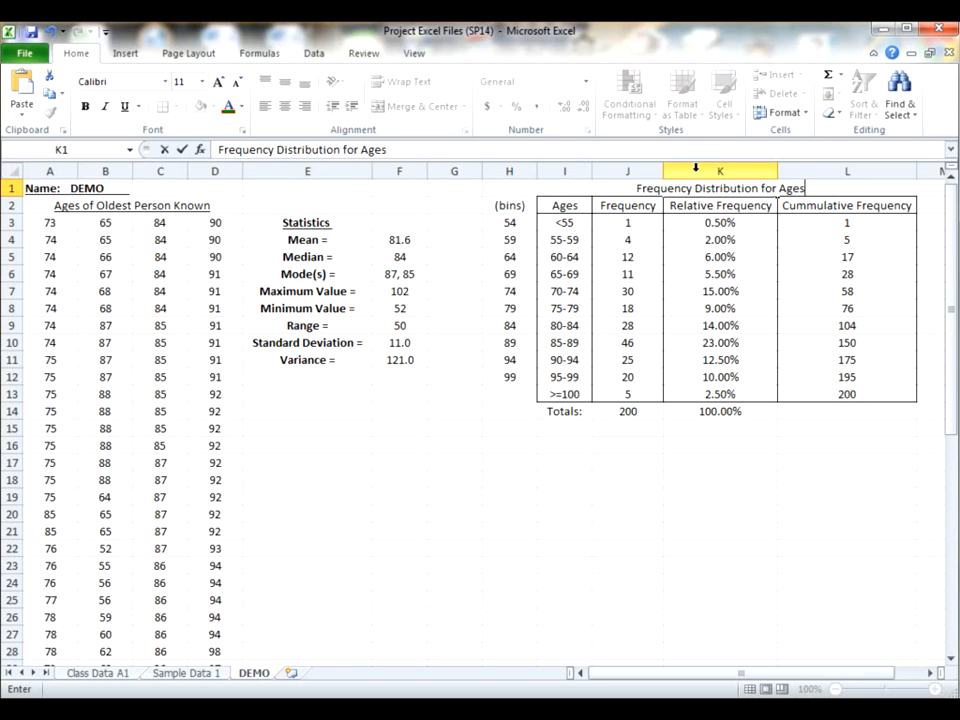
left_click(737, 468)
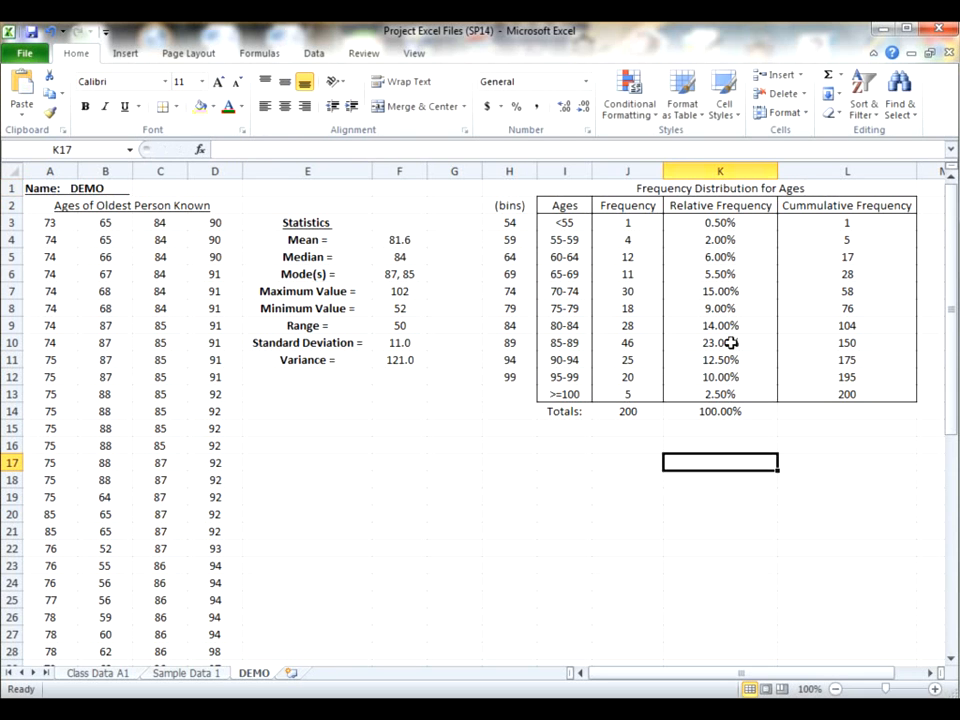
left_click_drag(574, 186, 845, 192)
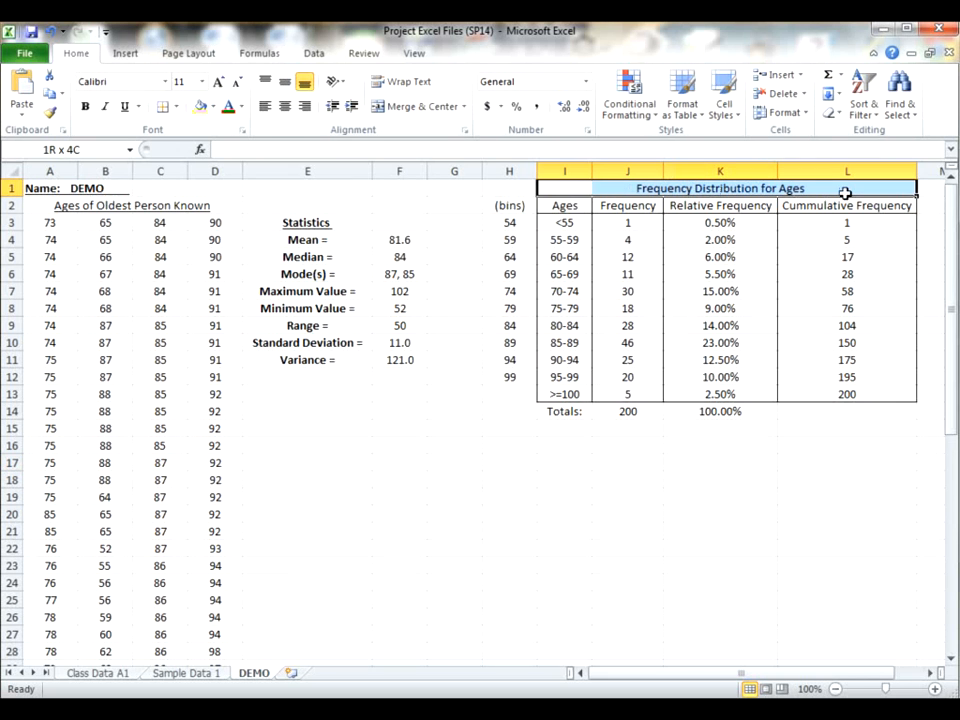
left_click(418, 106)
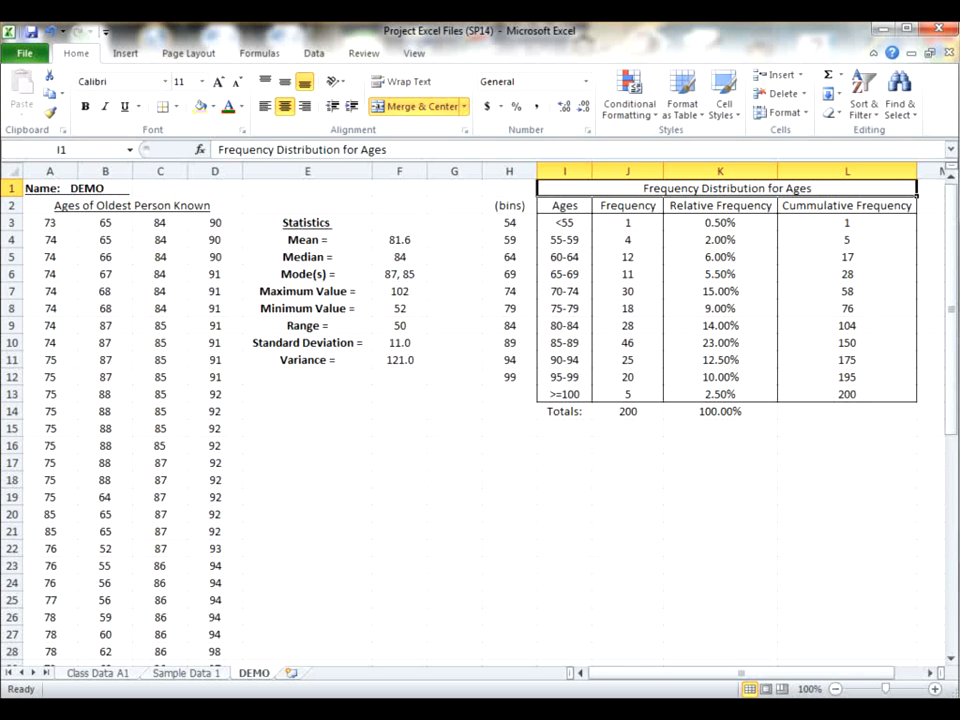
- Insert a 2-D clustered column chart from the ages and frequencies in I3:J13 and move it below the frequency table
left_click(565, 224)
left_click_drag(565, 224, 620, 394)
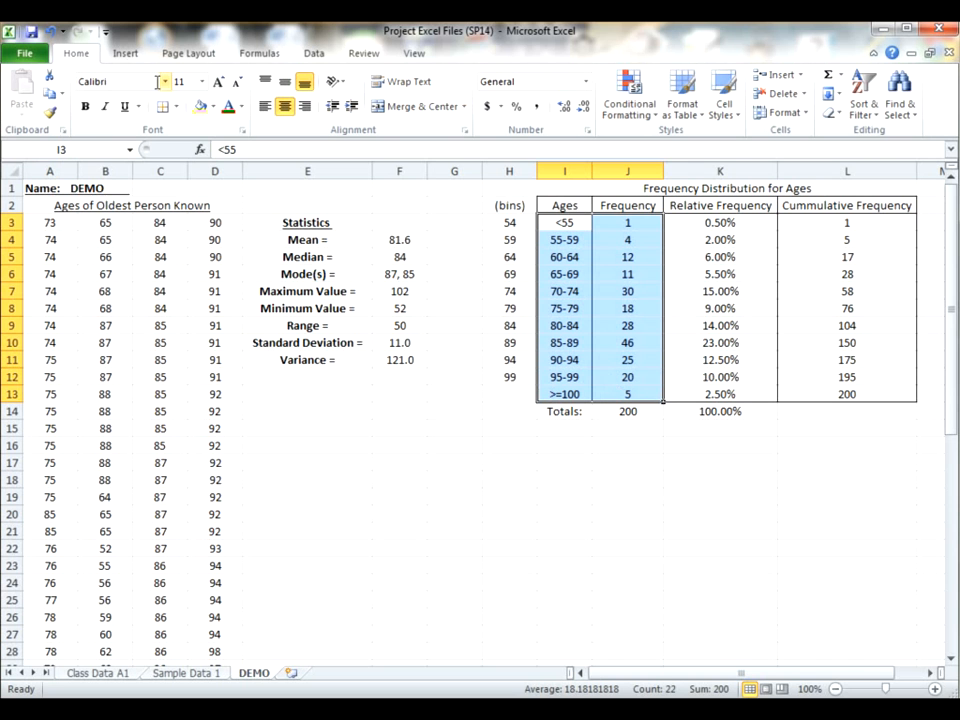
left_click(126, 56)
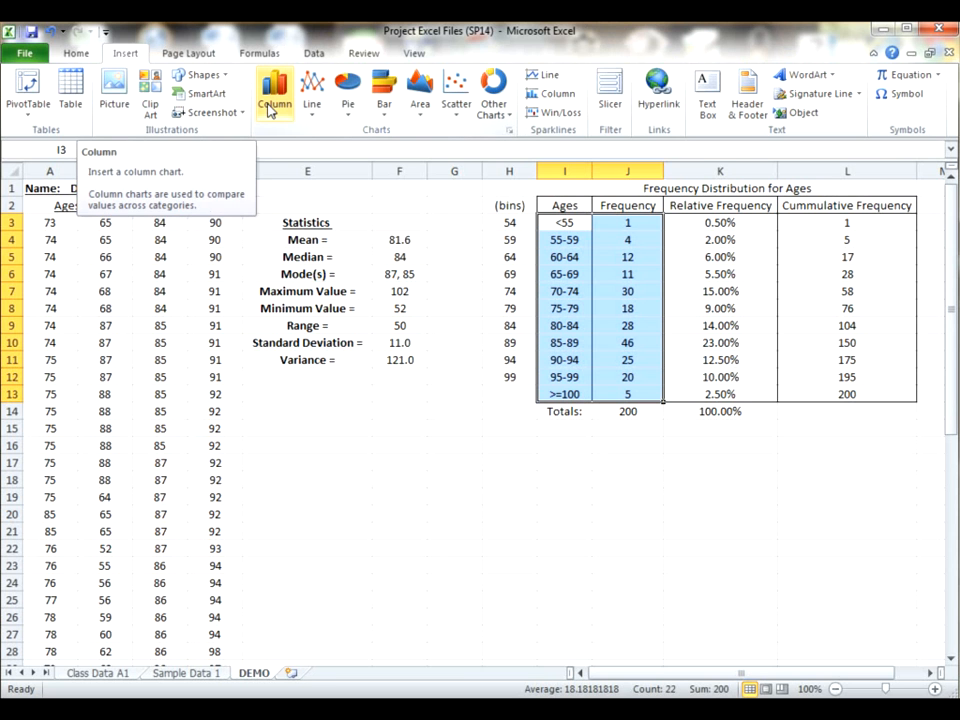
left_click(270, 105)
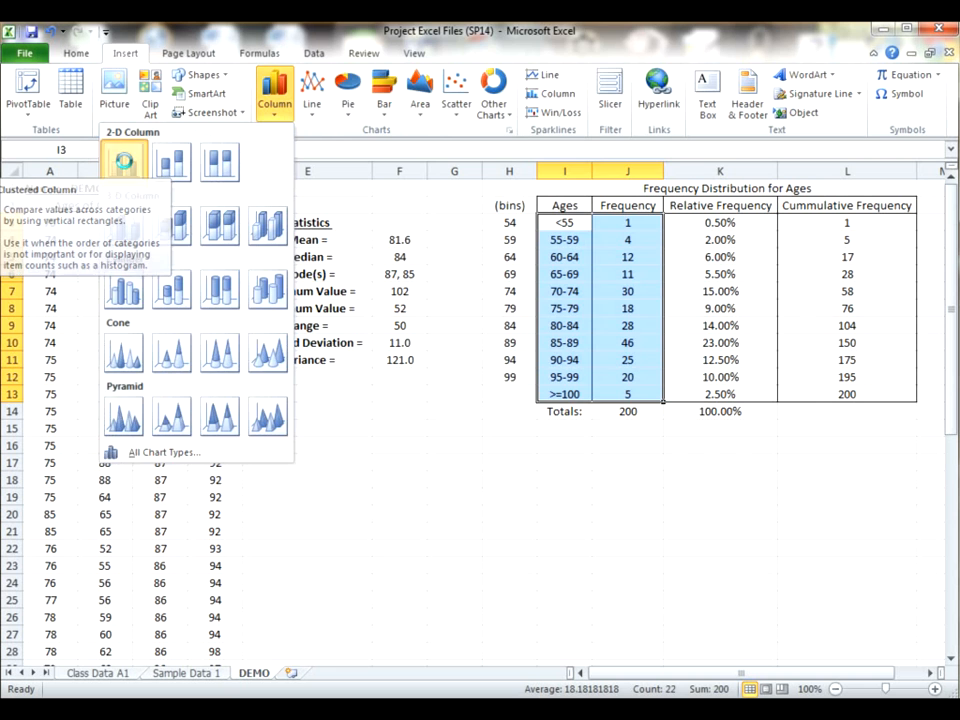
left_click(126, 168)
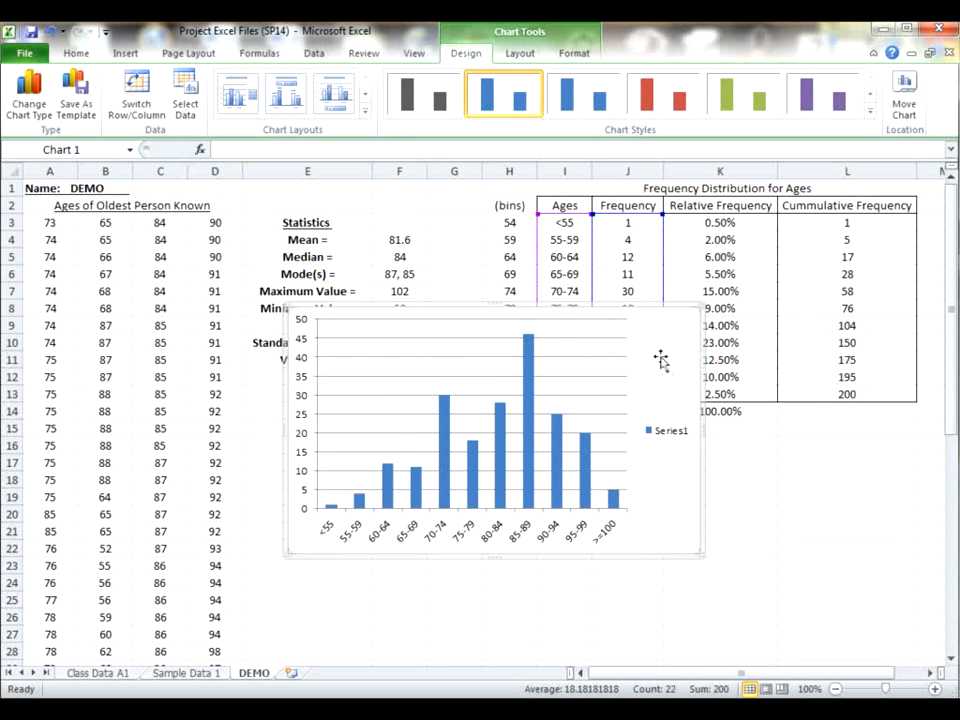
left_click_drag(660, 359, 855, 452)
left_click_drag(955, 405, 953, 420)
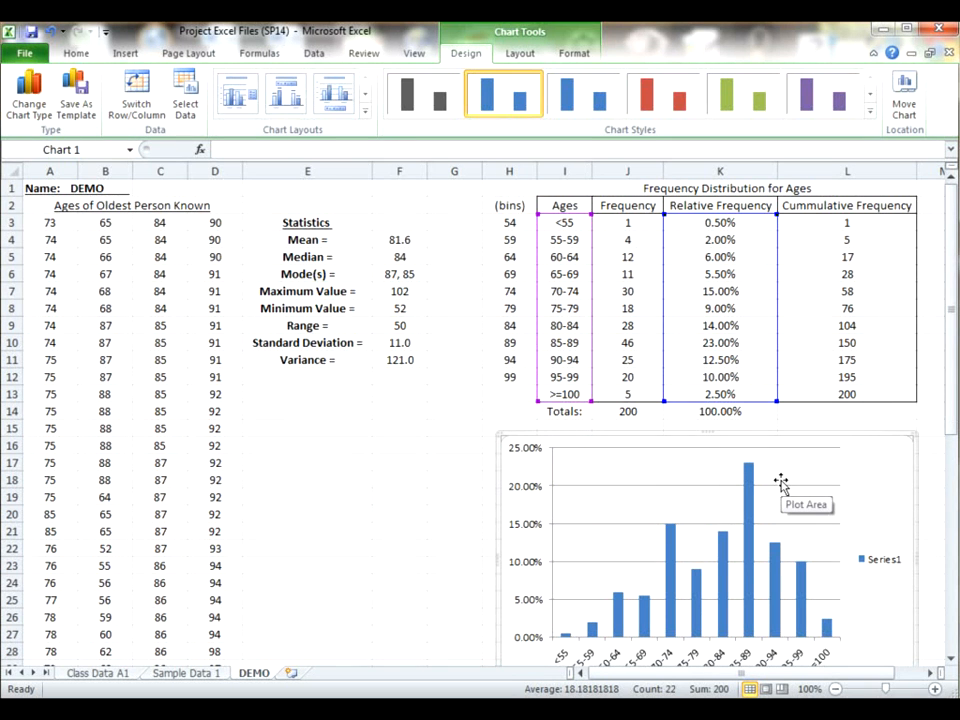
- Apply the histogram-style chart layout that has touching columns, a chart title, axis titles and no legend
right_click(891, 466)
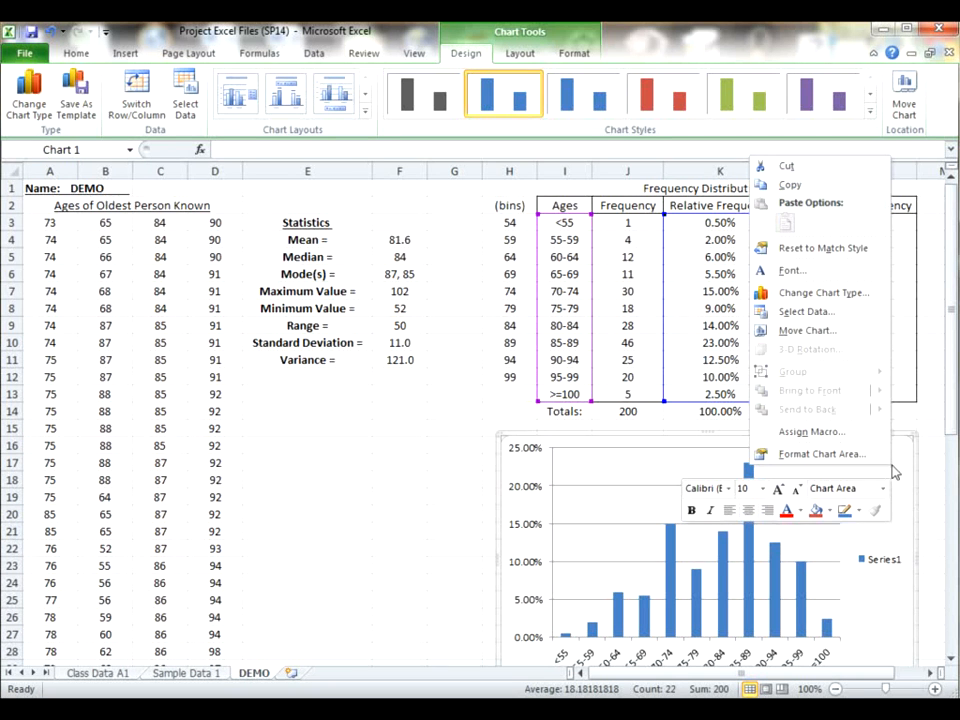
left_click(899, 490)
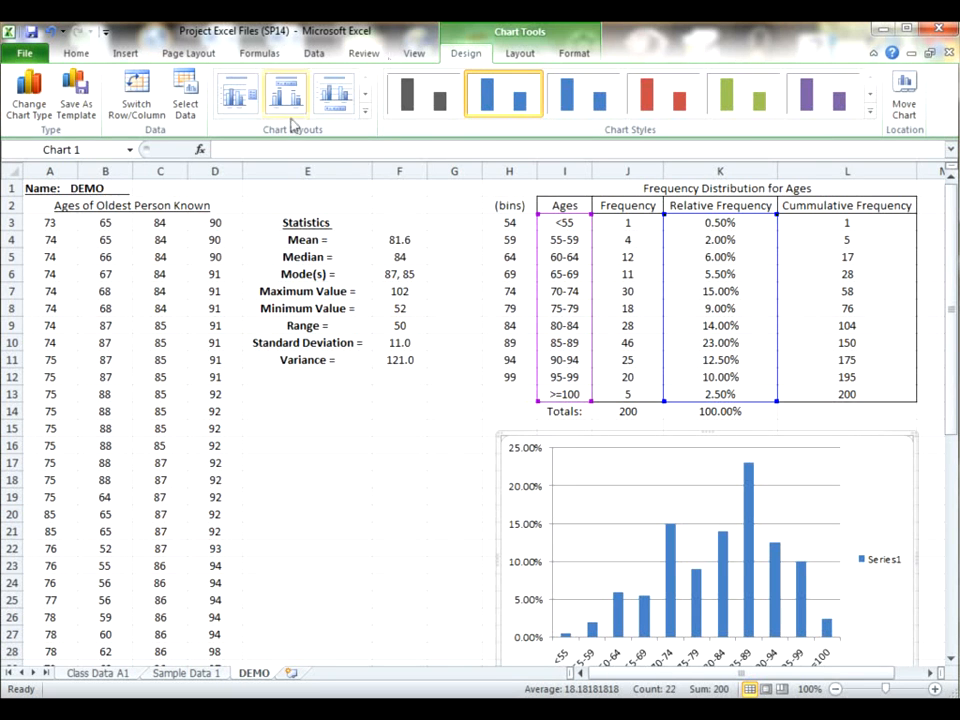
left_click(366, 111)
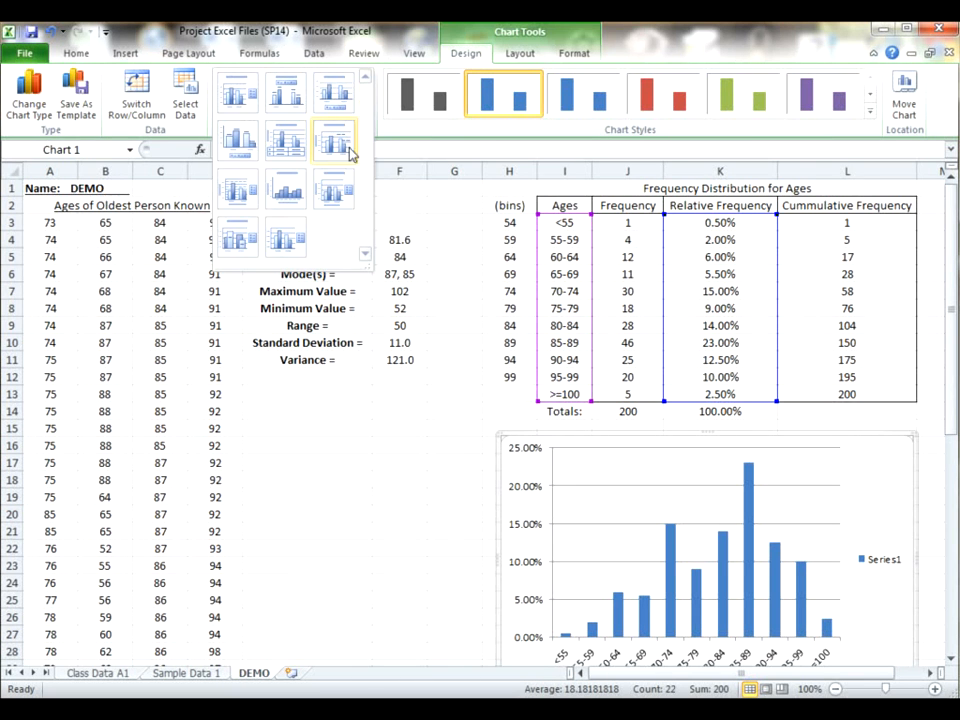
left_click(290, 189)
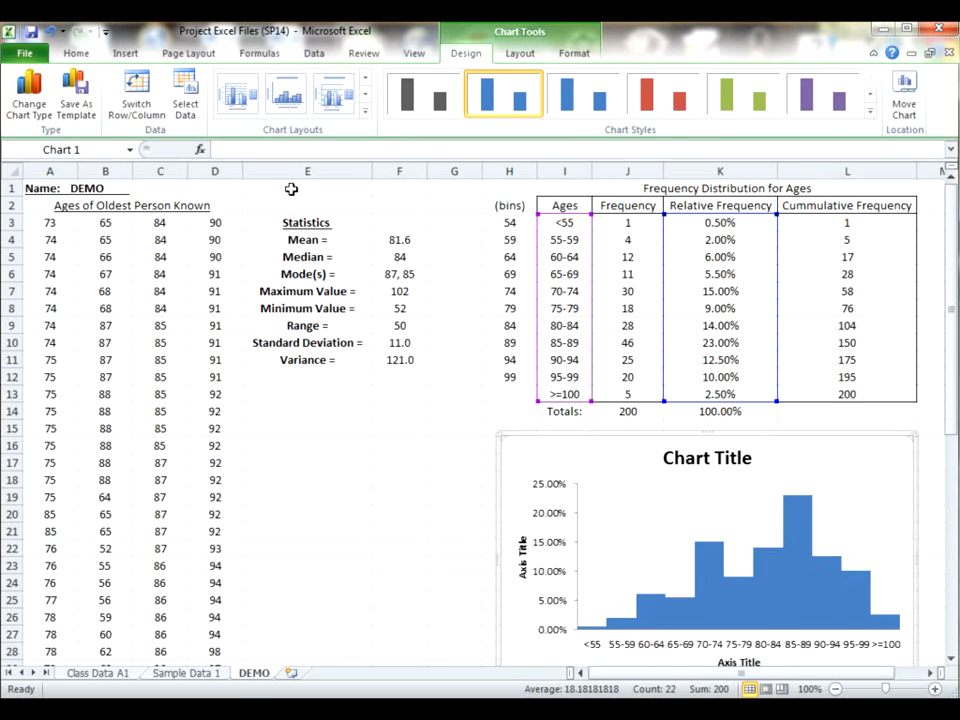
- Give the chart's columns the Automatic black shape outline to separate the bars
mouse_move(779, 594)
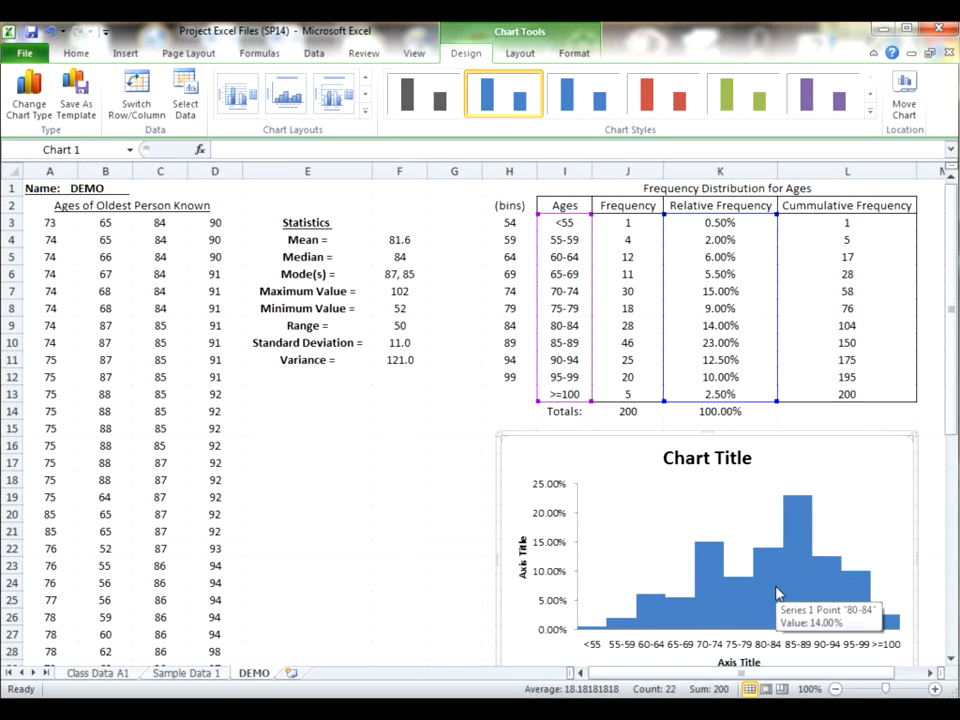
left_click(779, 594)
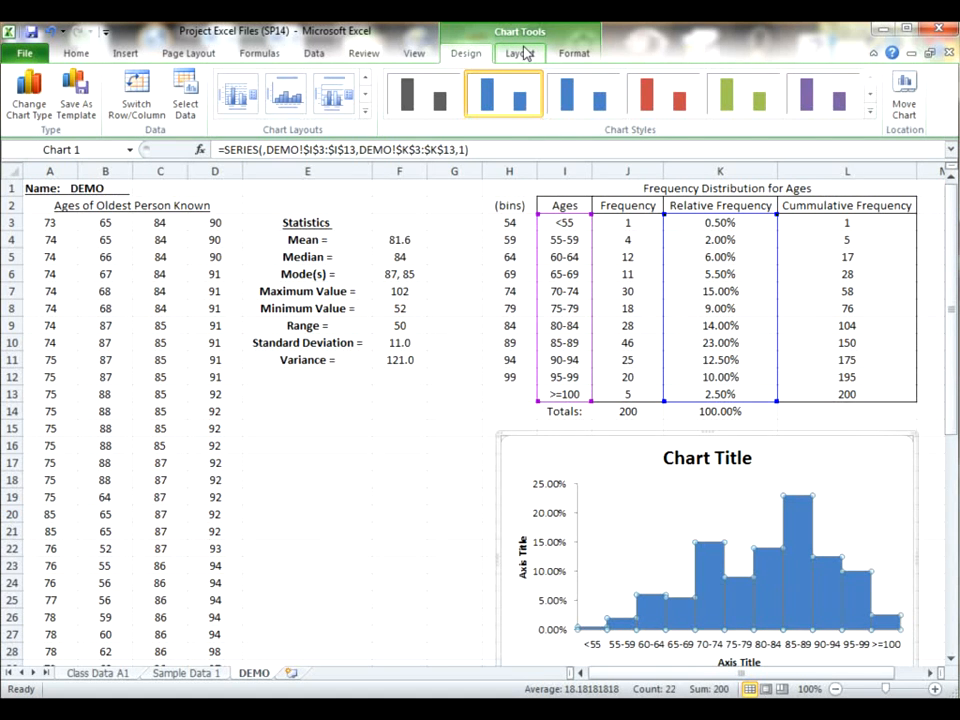
left_click(568, 60)
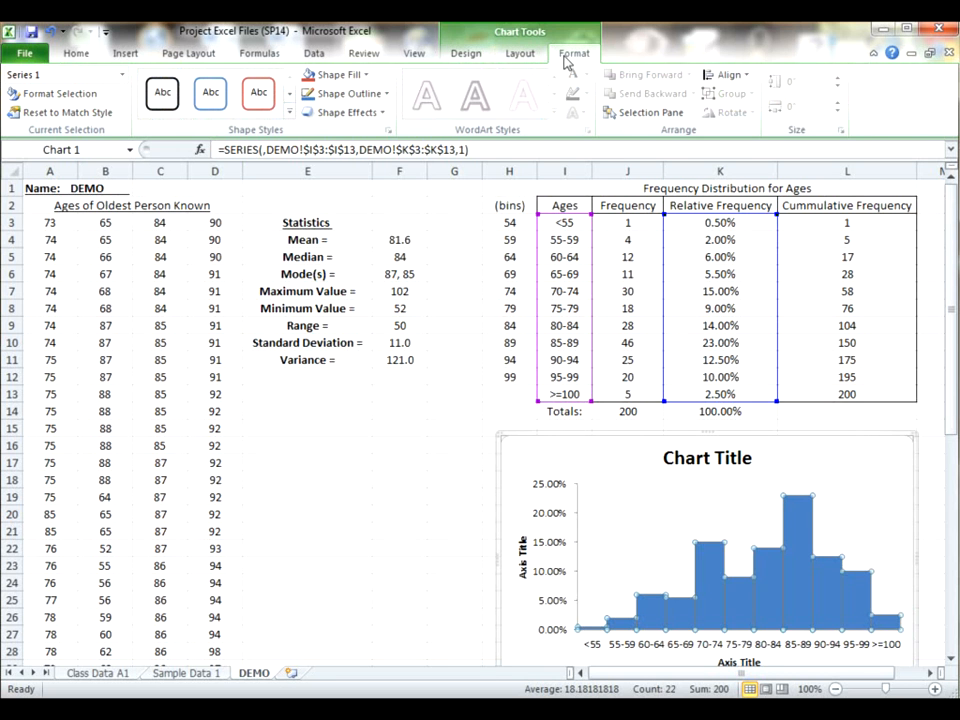
left_click(343, 96)
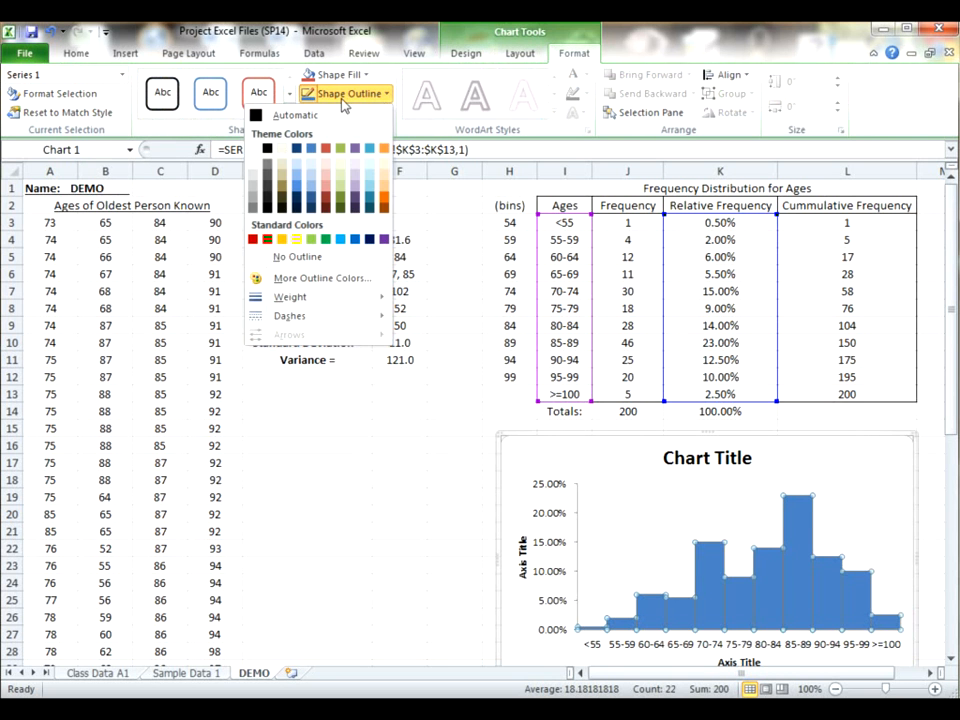
left_click(295, 115)
left_click(875, 510)
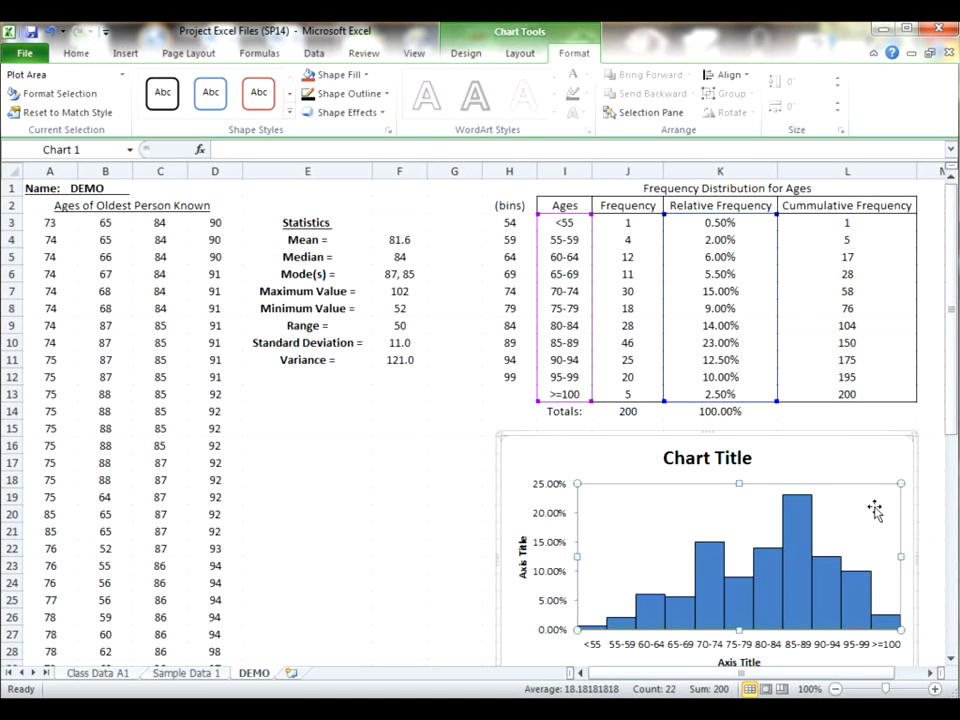
- Enlarge the chart to about 3.3 inches high and 5.46 inches wide
left_click_drag(953, 440, 953, 464)
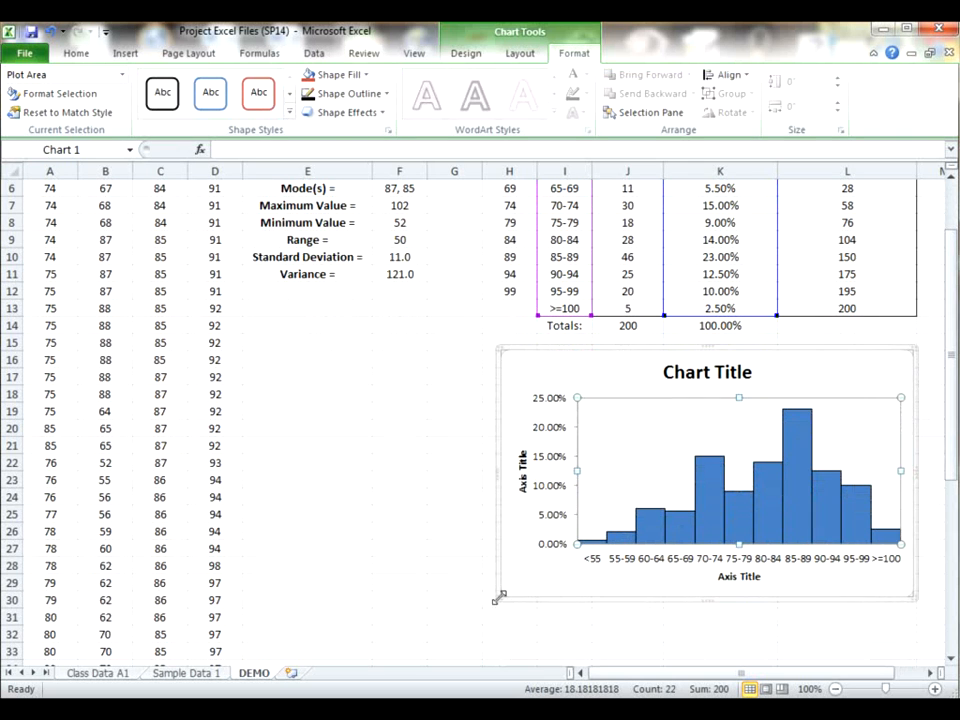
left_click_drag(497, 597, 461, 620)
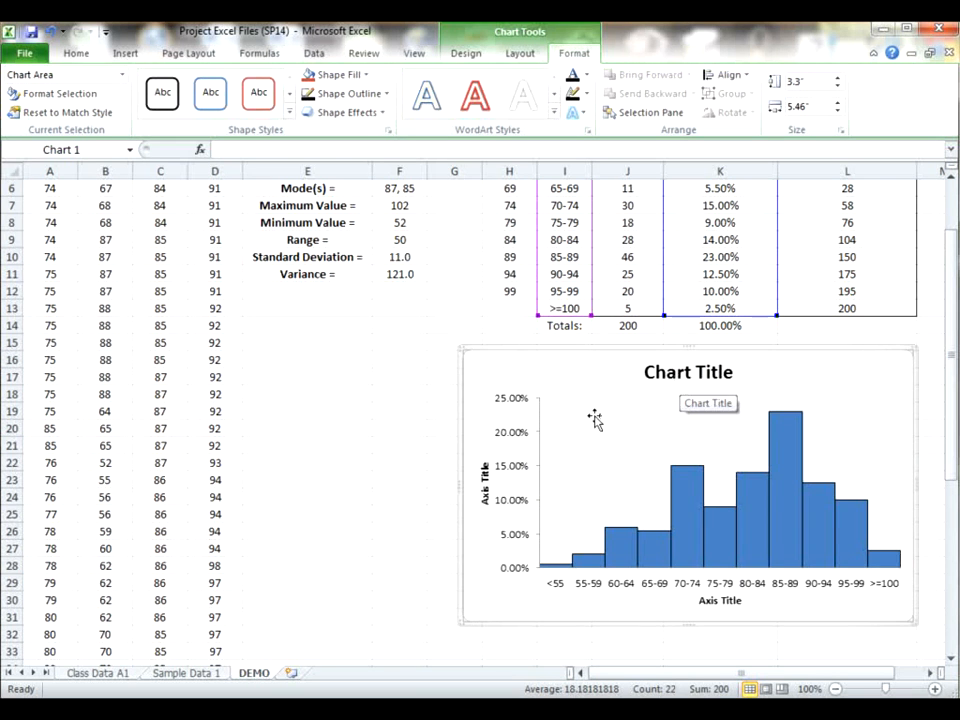
- Edit the chart's data series so its values come from the Frequency column, J3:J13
left_click(506, 472)
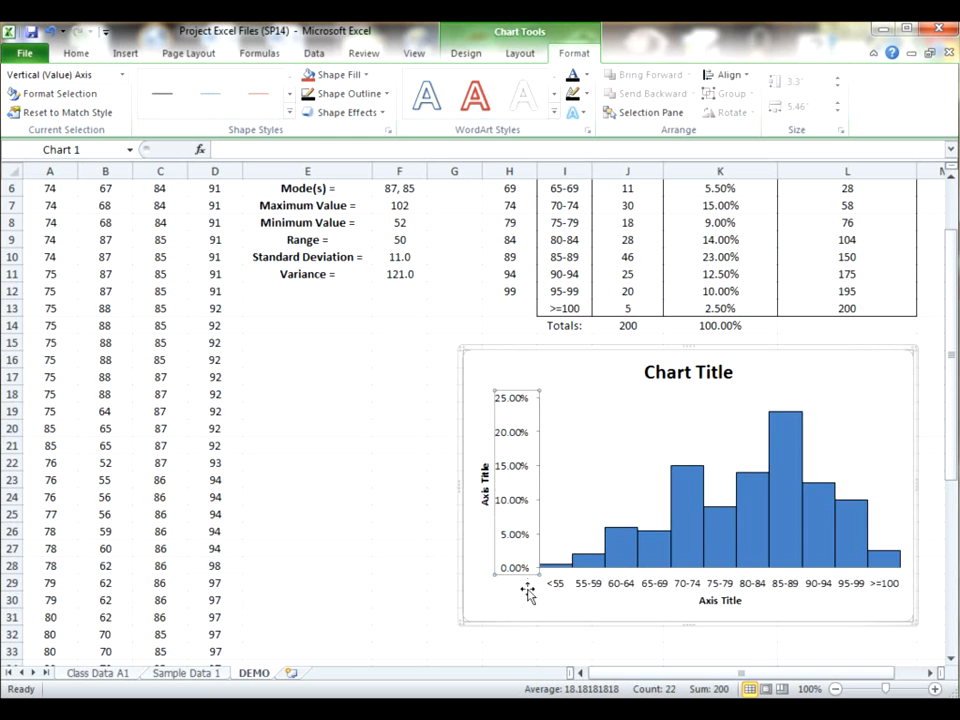
left_click_drag(950, 475, 950, 400)
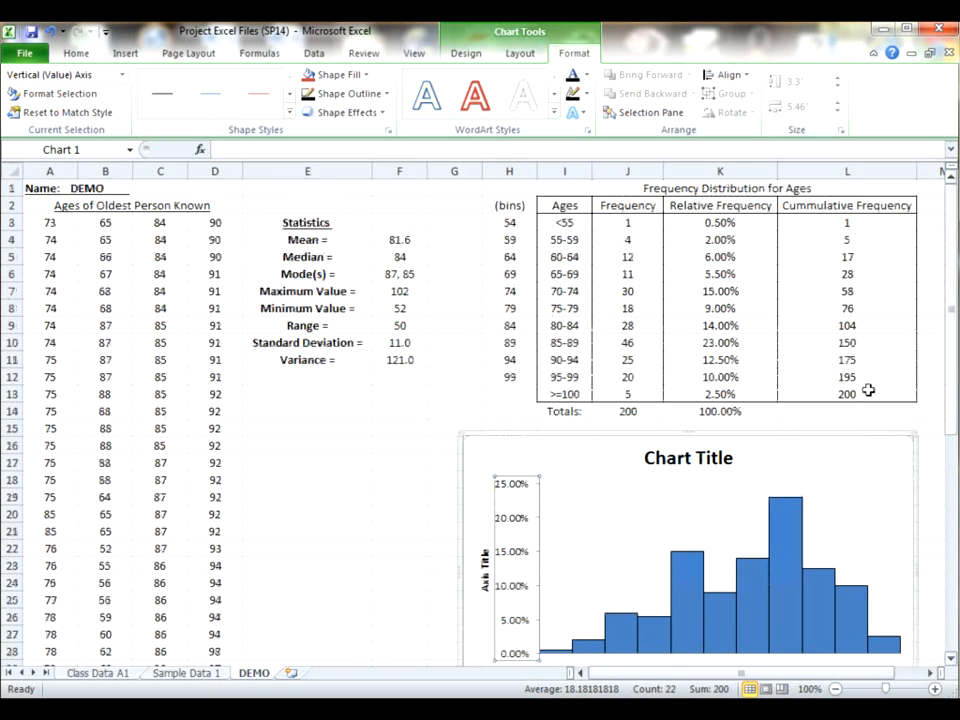
left_click(674, 546)
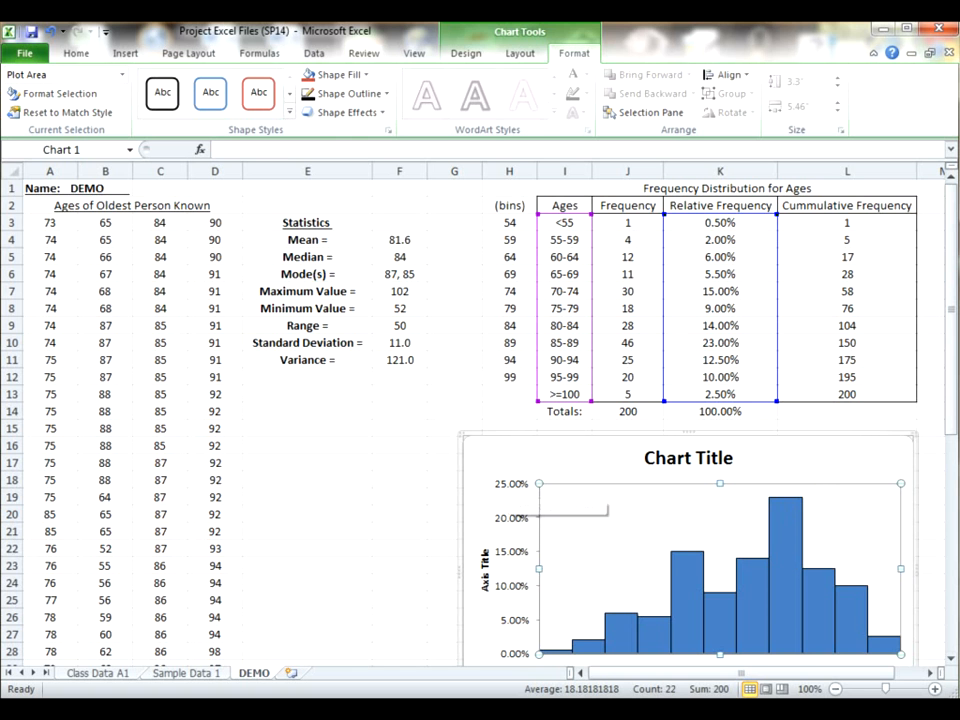
mouse_move(953, 412)
left_mouse_down()
mouse_move(954, 438)
mouse_move(953, 393)
left_mouse_up()
left_click(512, 488)
right_click(512, 488)
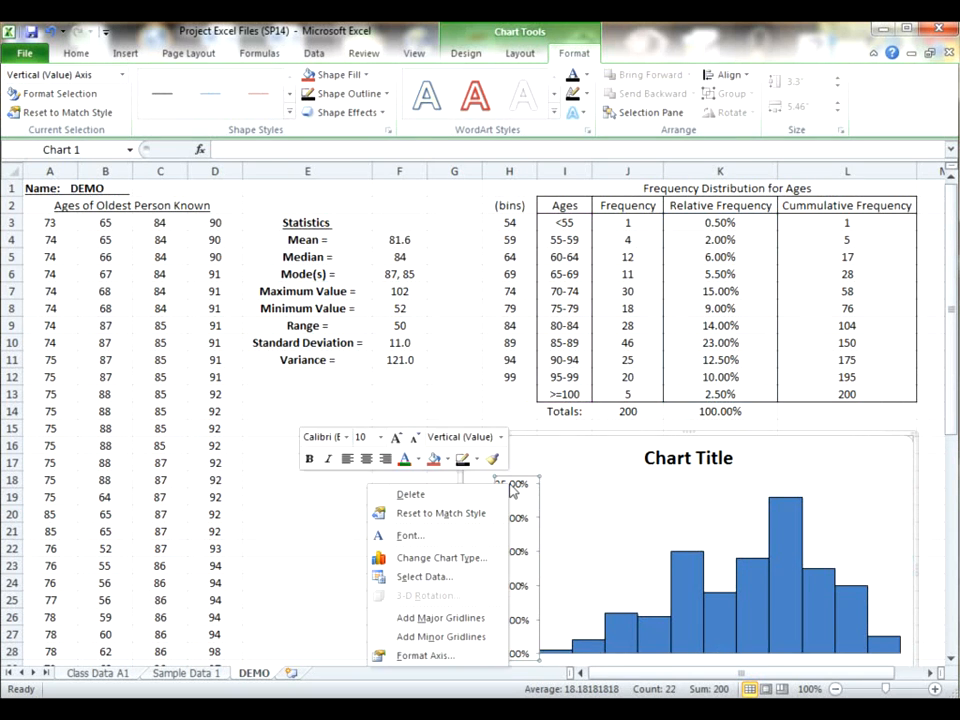
left_click(455, 577)
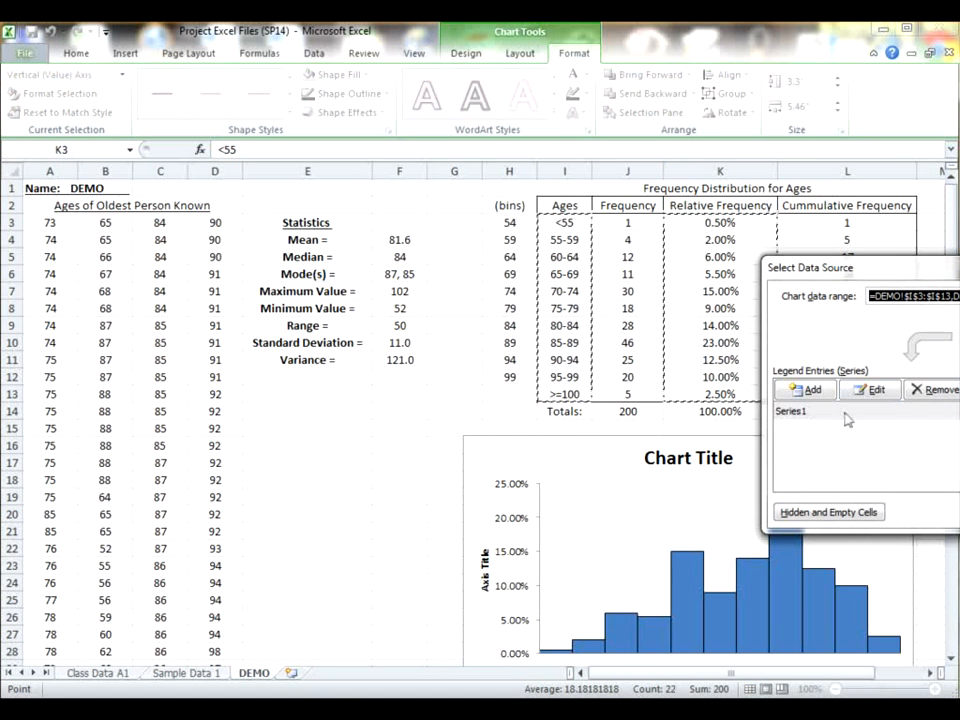
left_click(870, 390)
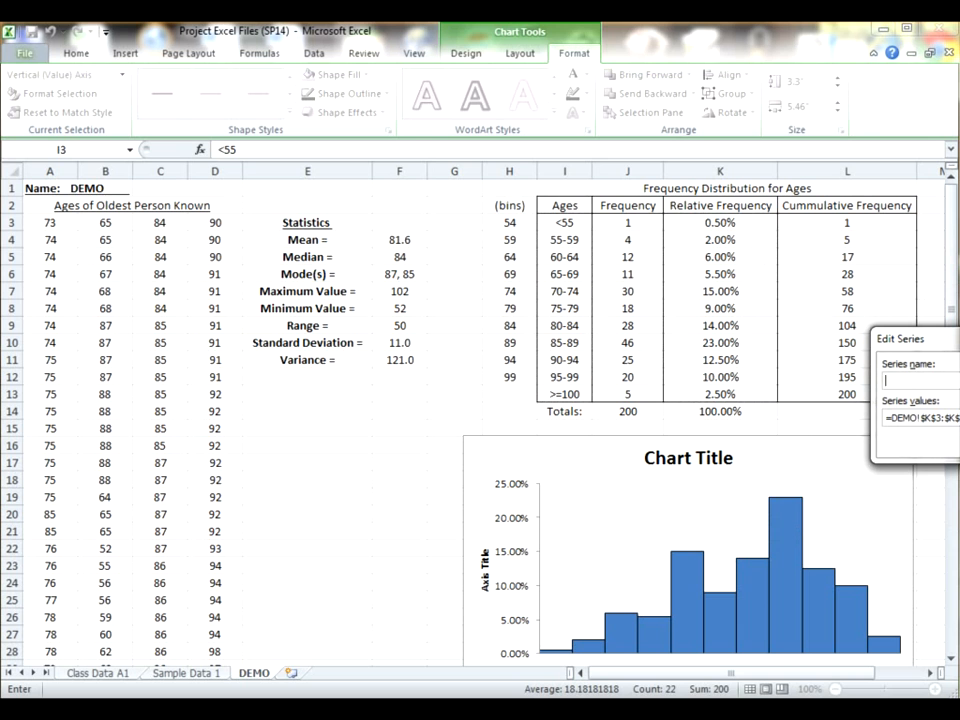
left_click(959, 418)
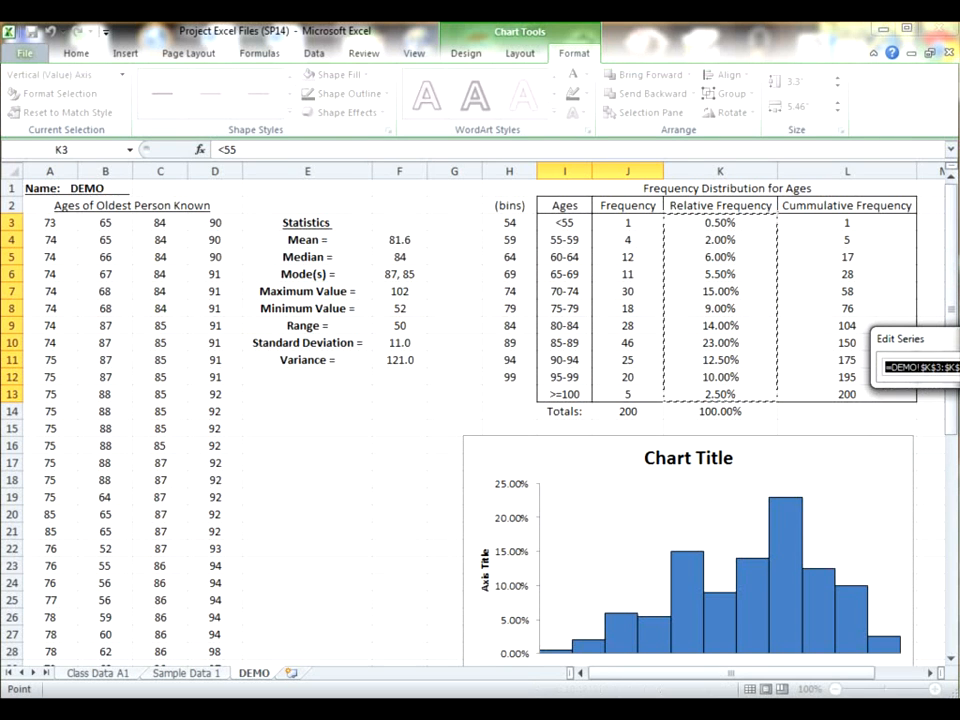
left_click_drag(630, 222, 641, 395)
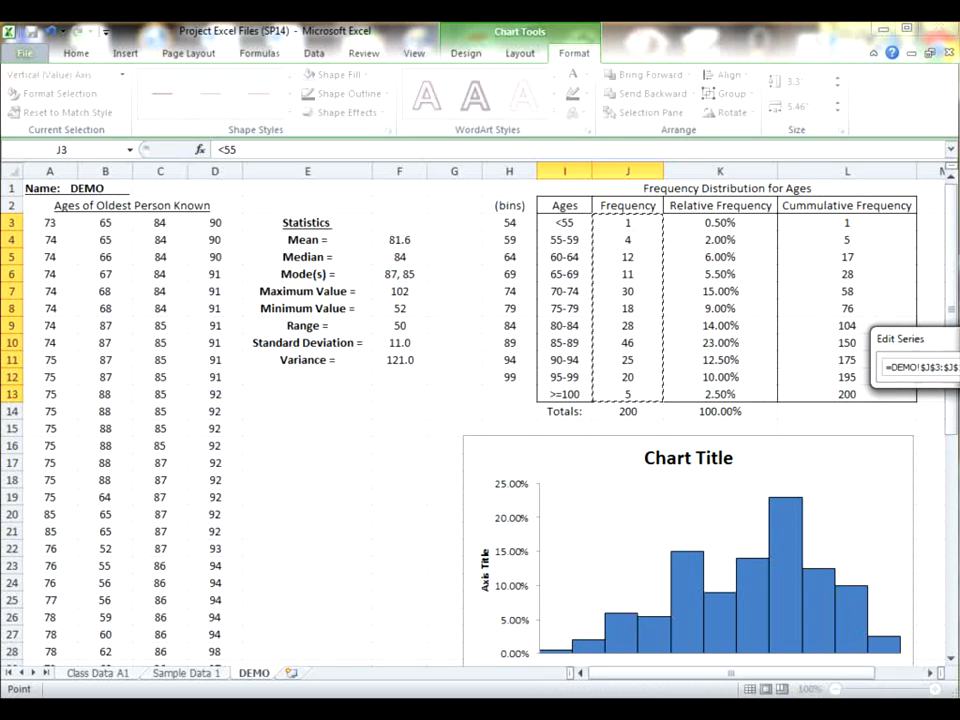
left_click(959, 368)
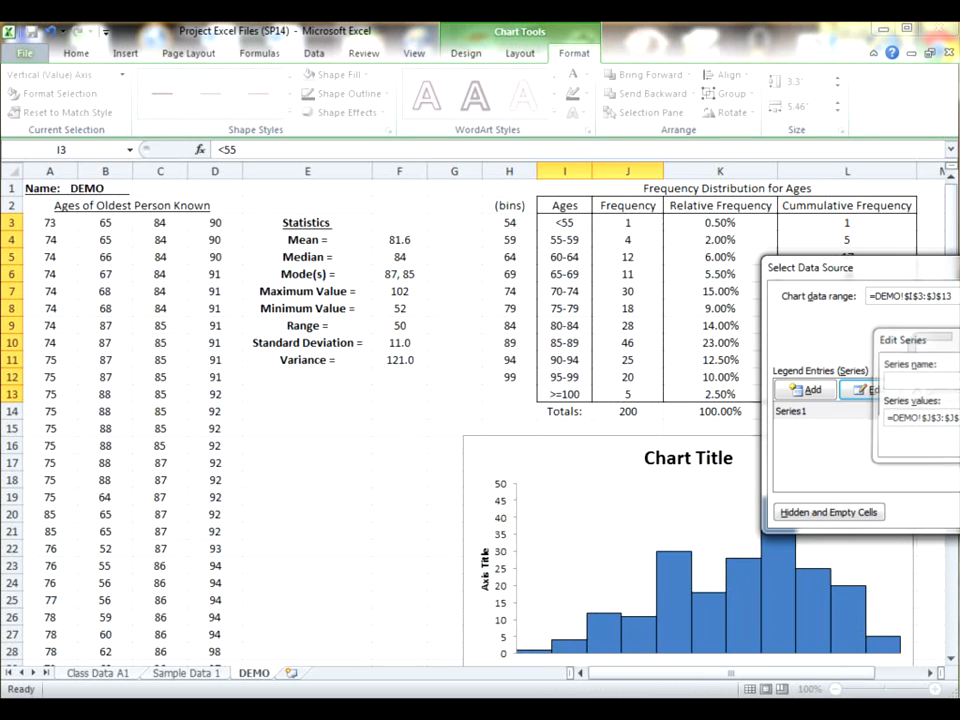
key("Return")
key("Return")
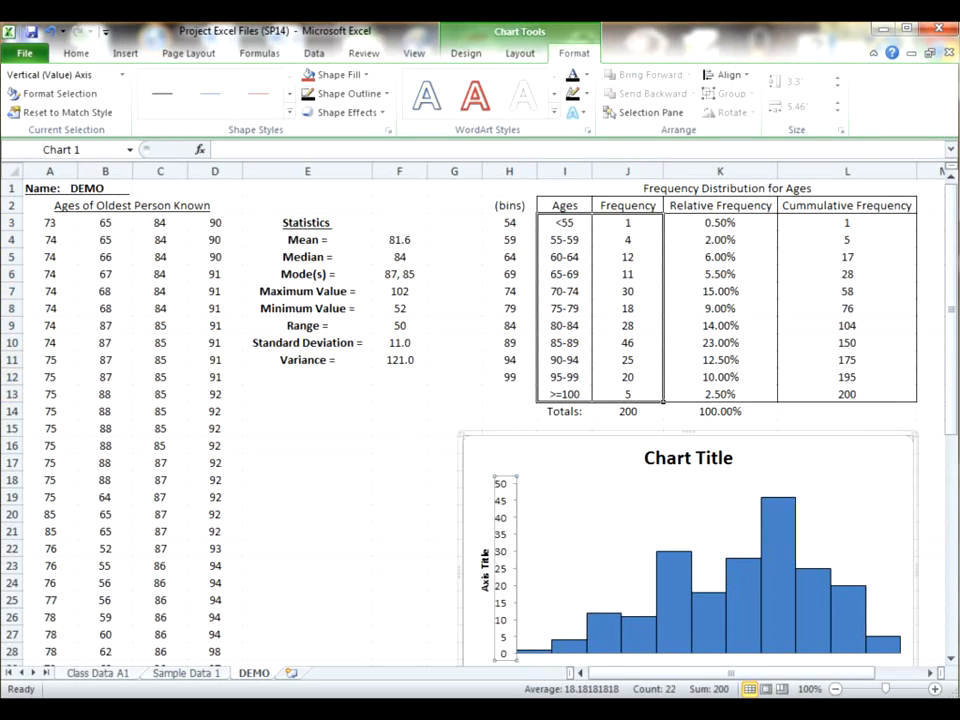
scroll(376, 483, "down", 1)
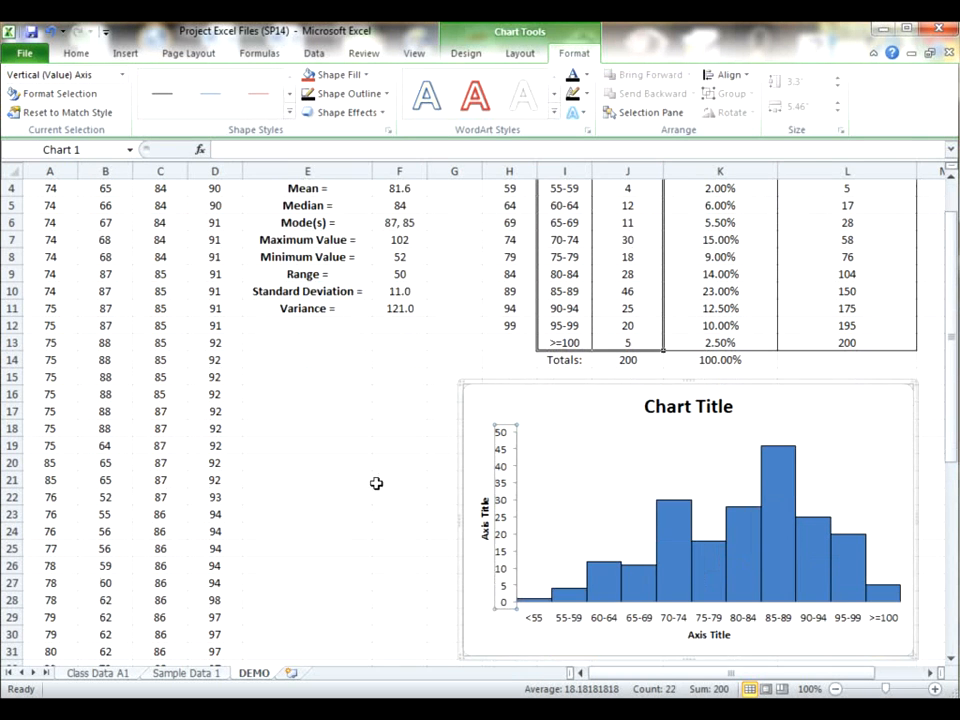
- Replace the placeholder chart title of the column chart with "Histogram for Ages"
scroll(376, 483, "down", 1)
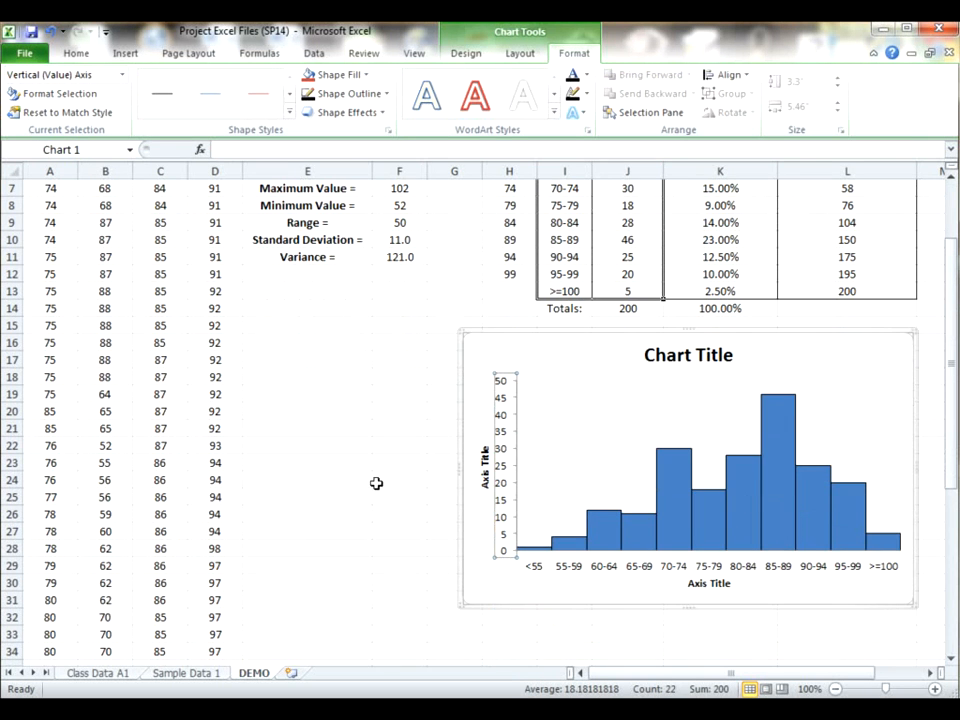
mouse_move(946, 430)
left_mouse_down()
mouse_move(946, 406)
mouse_move(946, 424)
mouse_move(955, 422)
left_mouse_up()
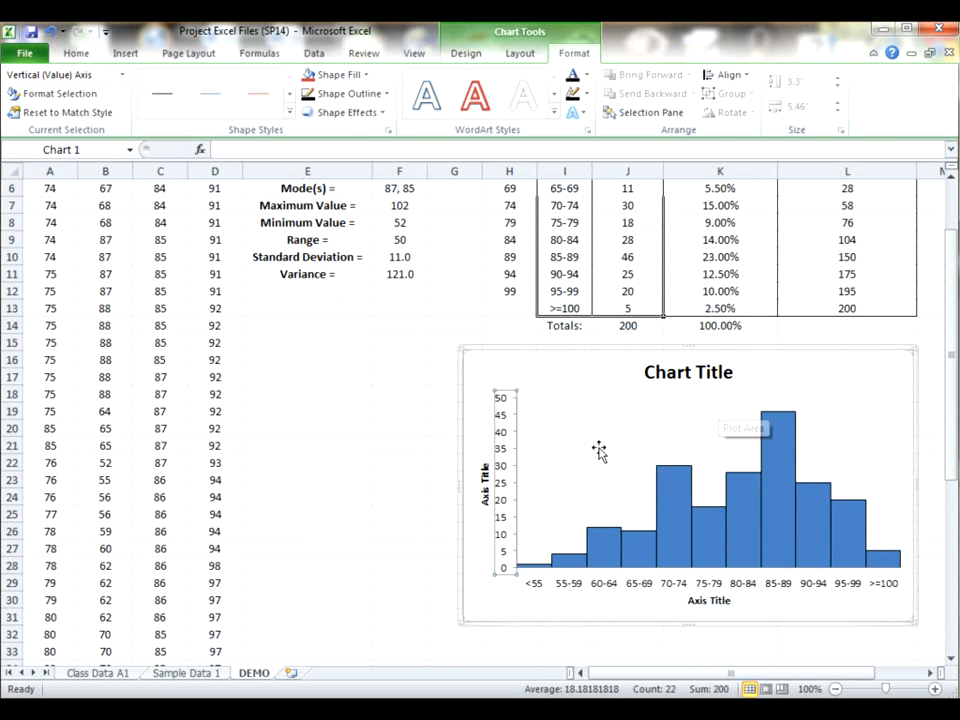
left_click(506, 600)
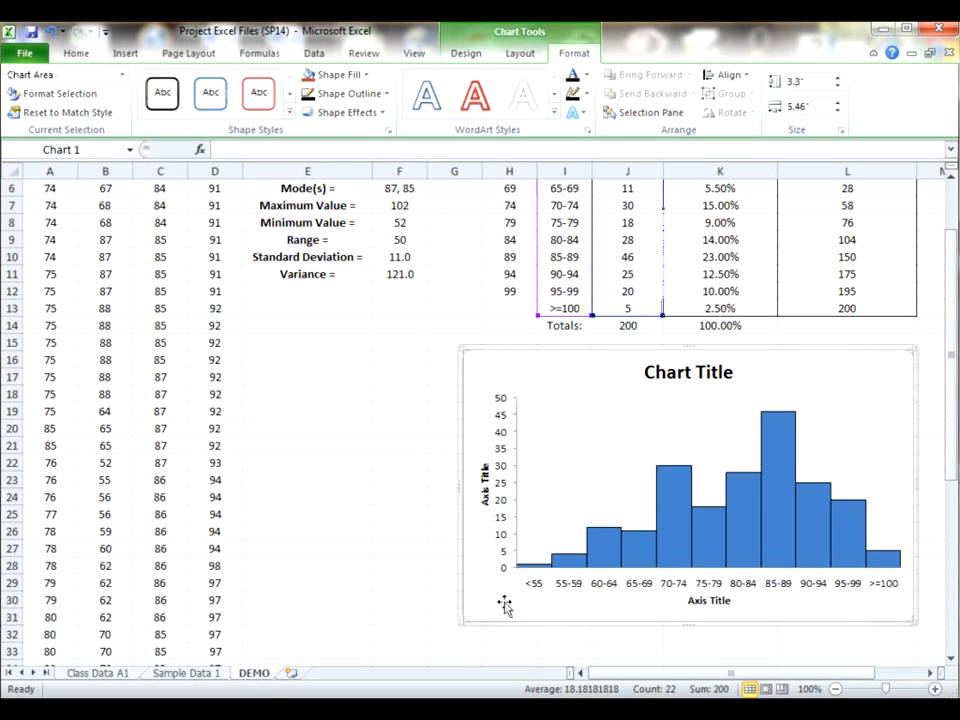
left_click(673, 372)
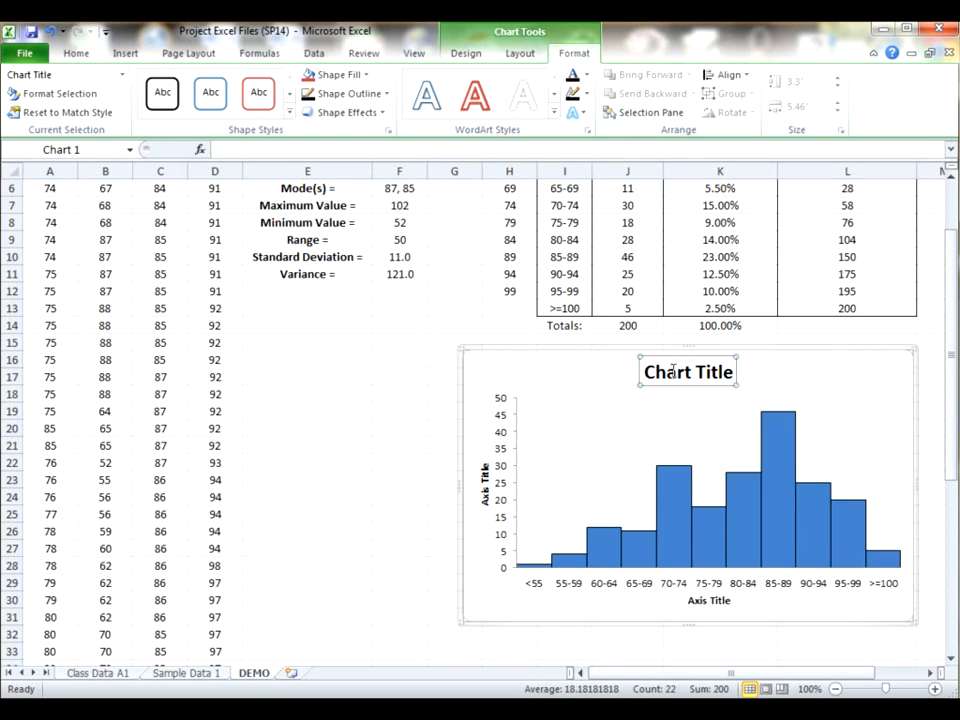
right_click(673, 372)
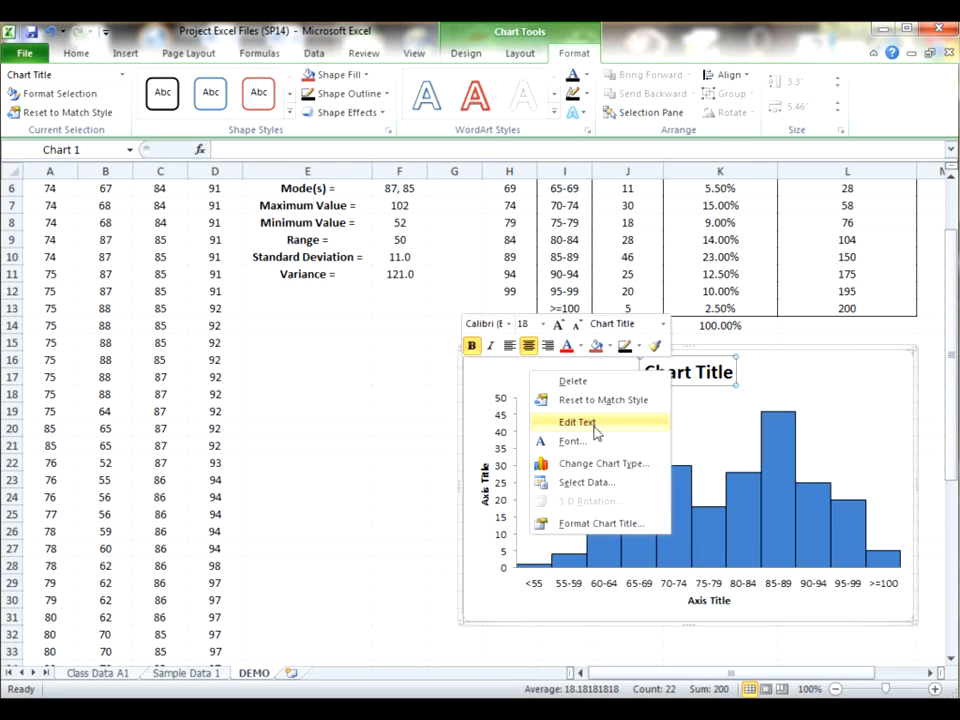
left_click(660, 422)
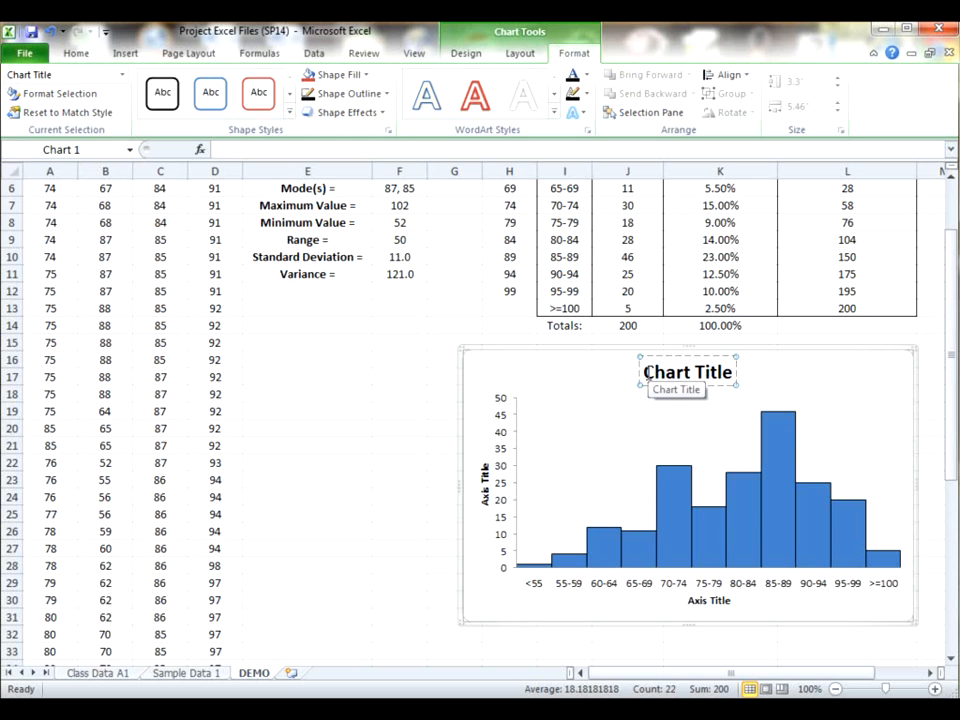
left_click_drag(646, 372, 715, 371)
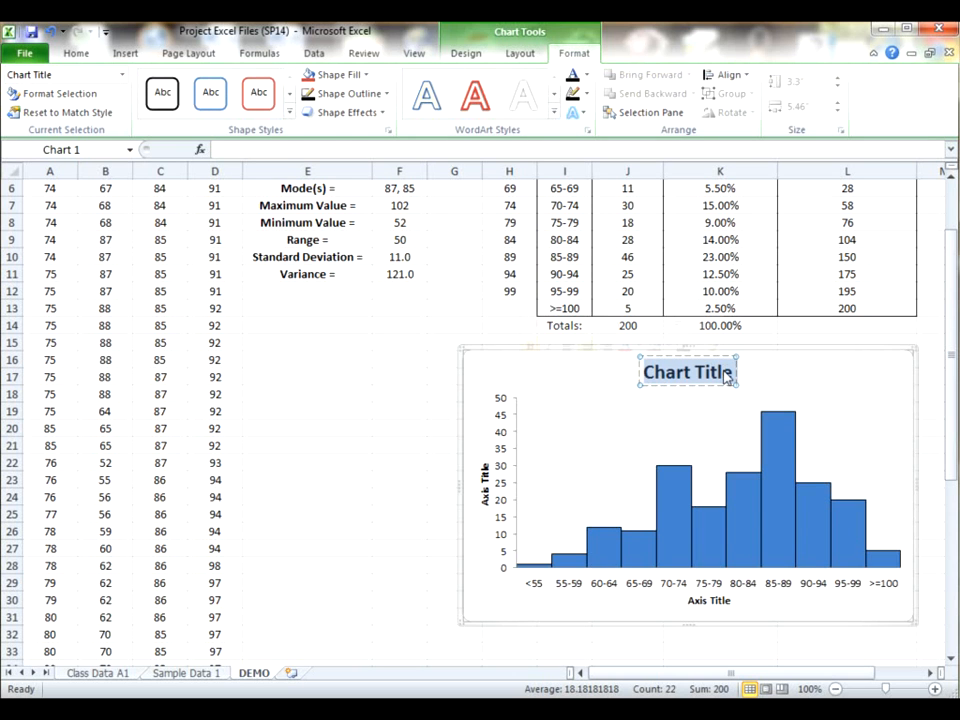
key("Delete")
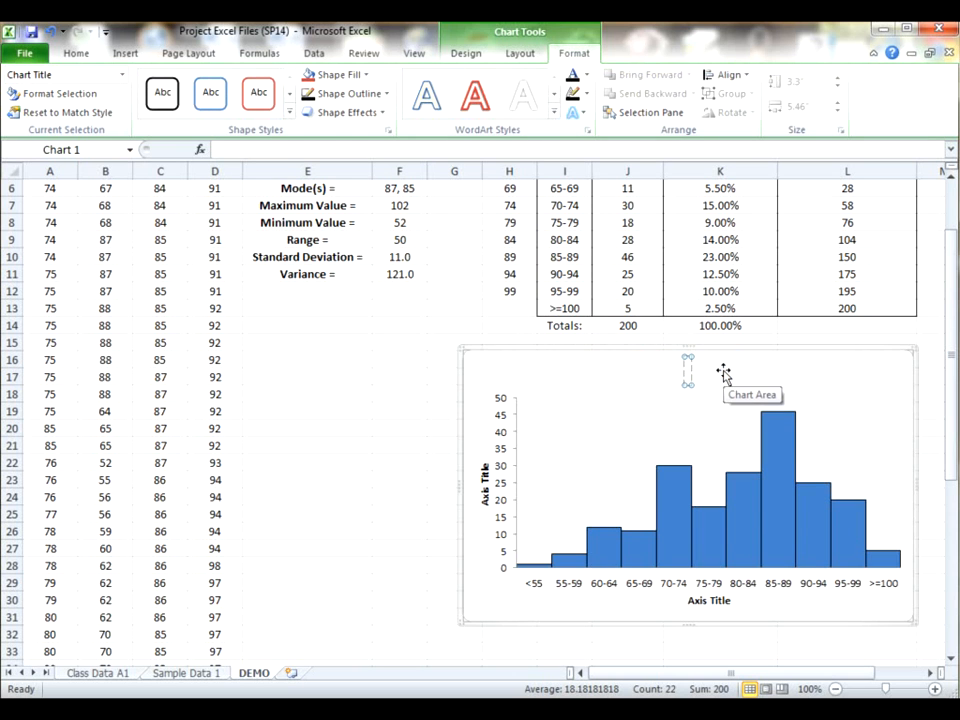
type("Histo")
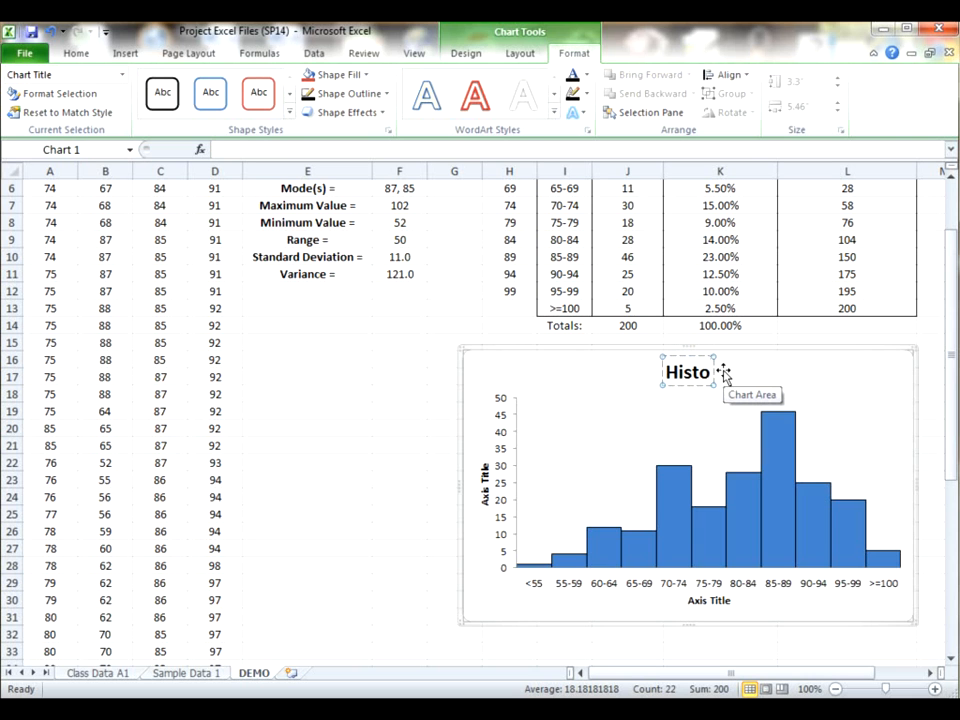
type("gra")
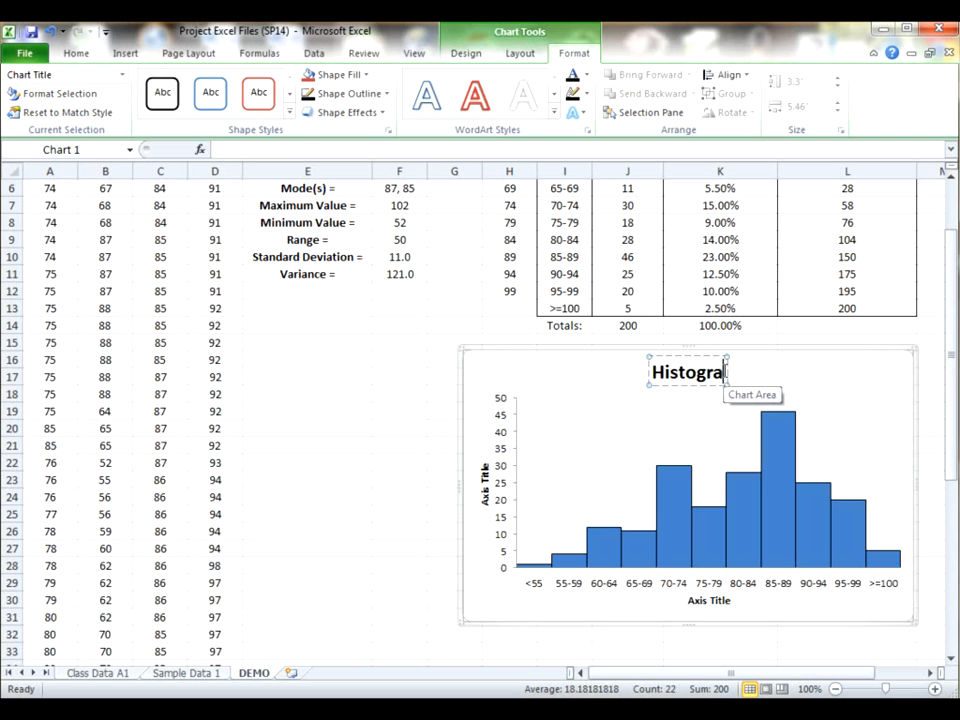
type("m for Ages")
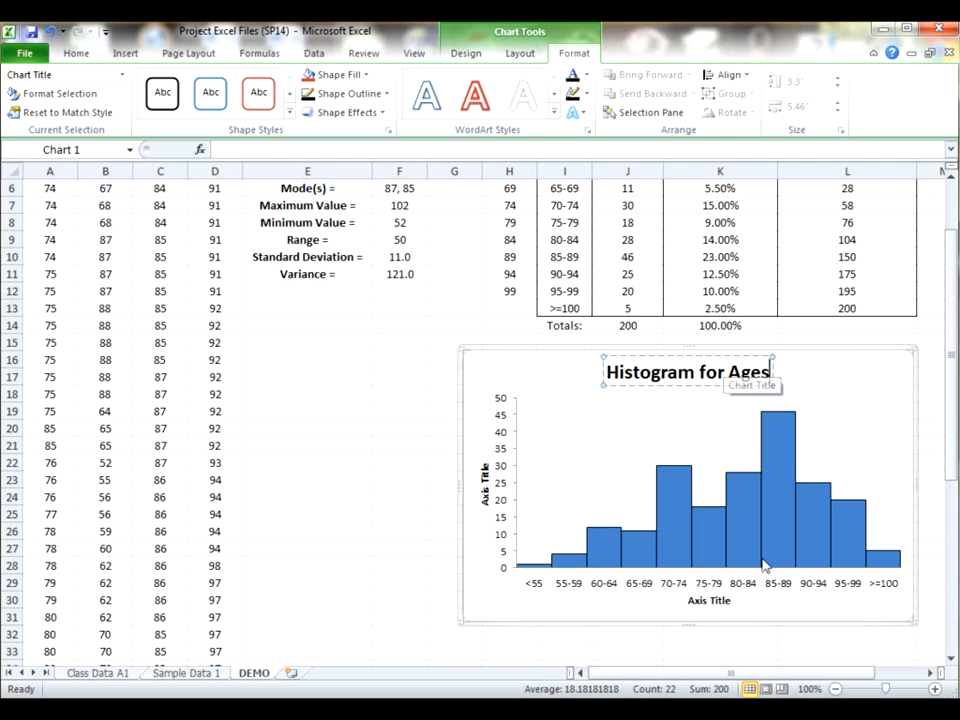
- Change the histogram's horizontal axis title to "Ages"
left_click(716, 601)
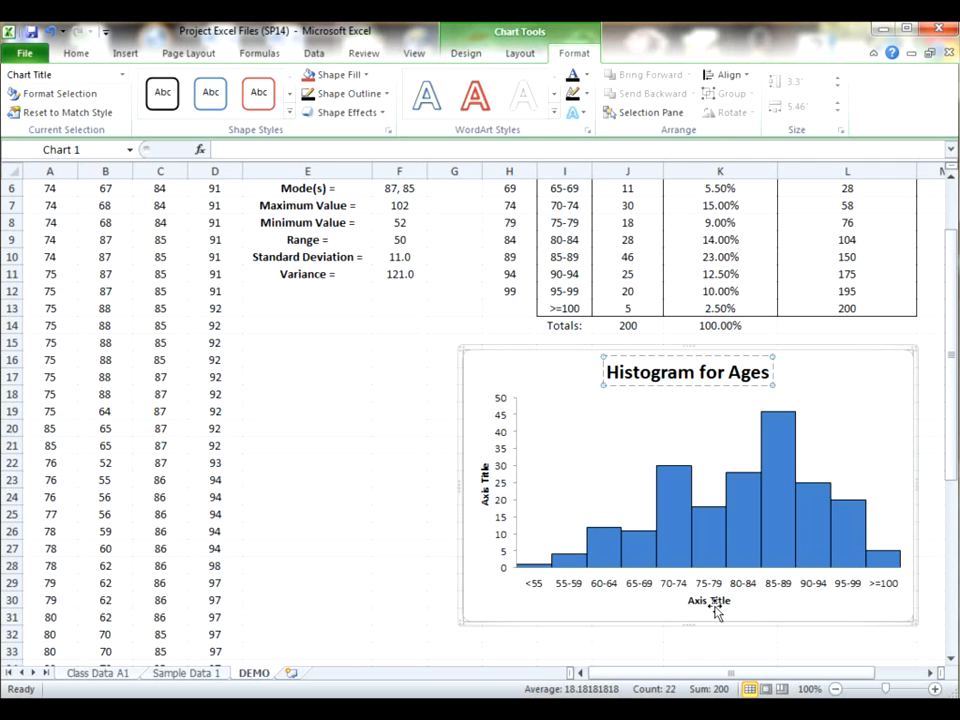
right_click(716, 604)
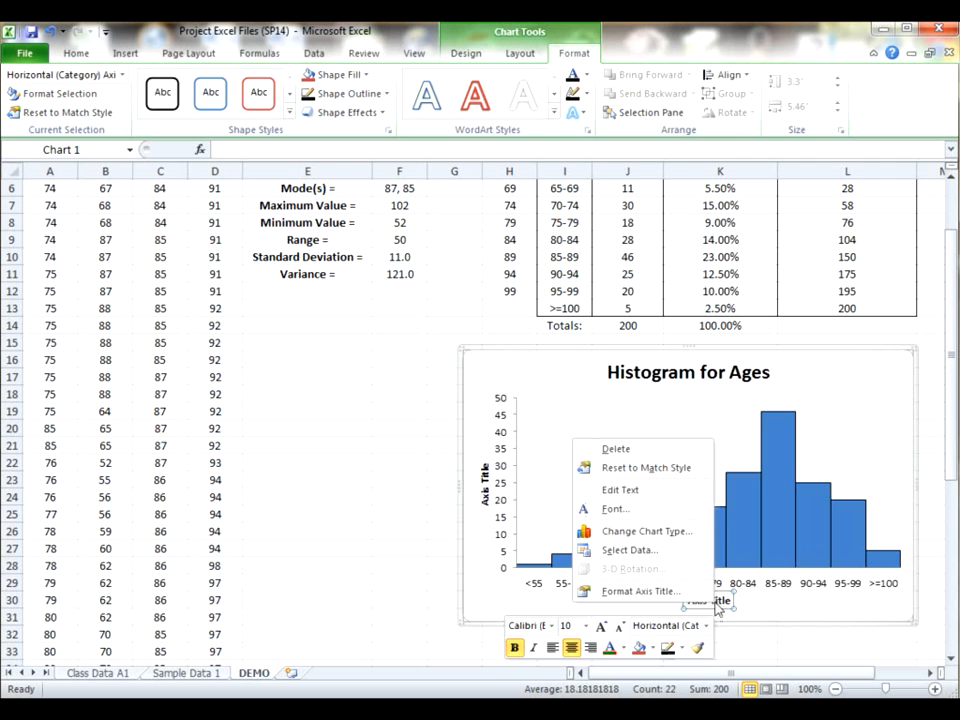
left_click(620, 490)
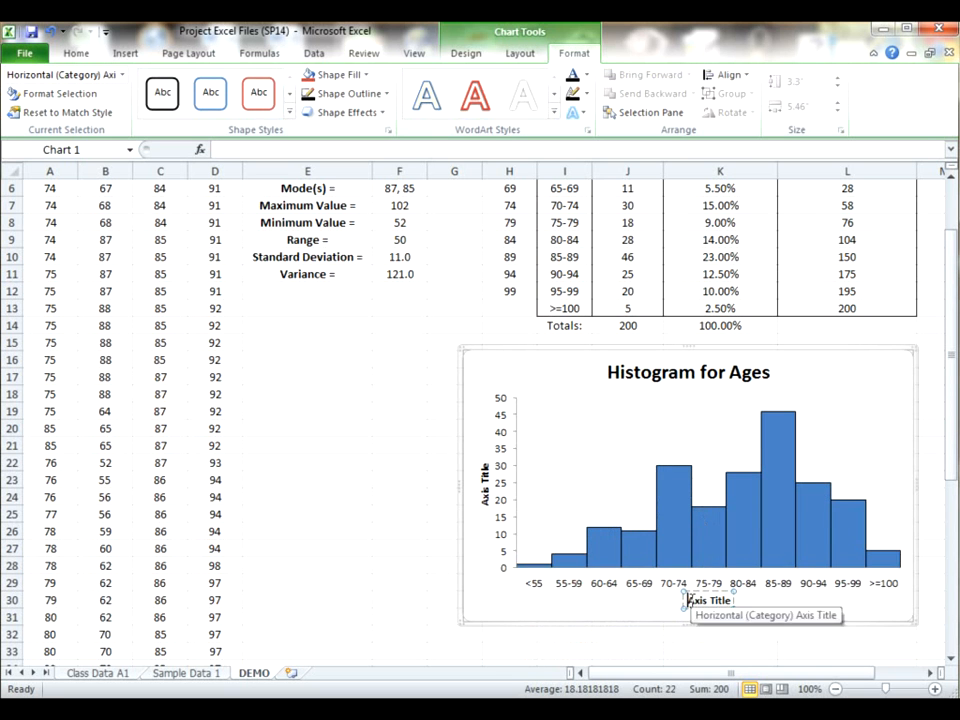
left_click_drag(686, 601, 727, 601)
type("Ages")
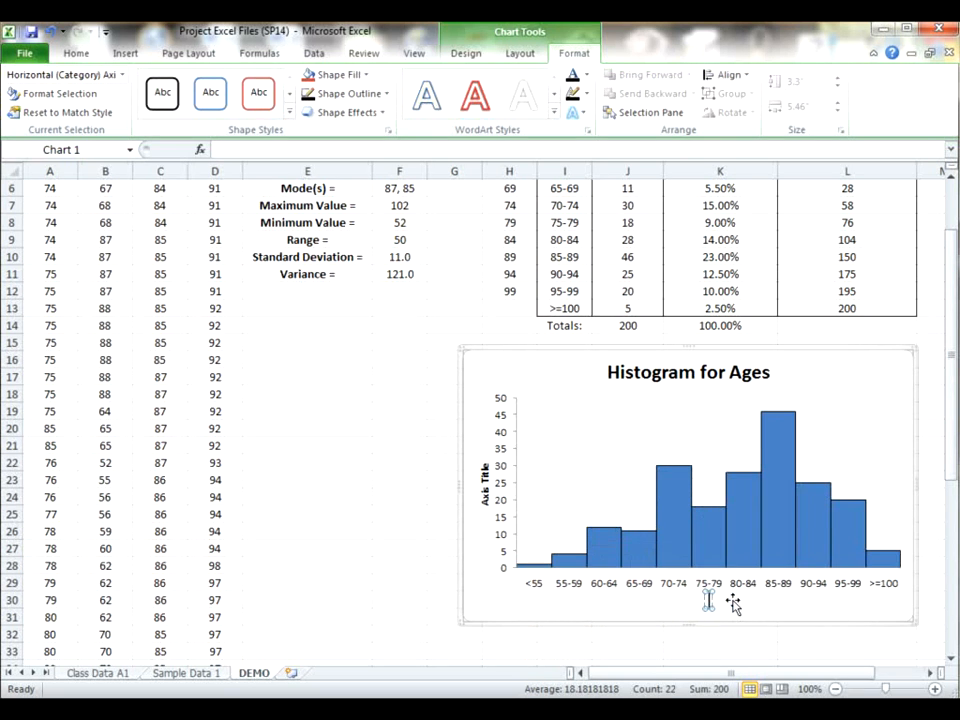
- Change the histogram's vertical axis title to "Frequency" and deselect the chart
left_click(485, 478)
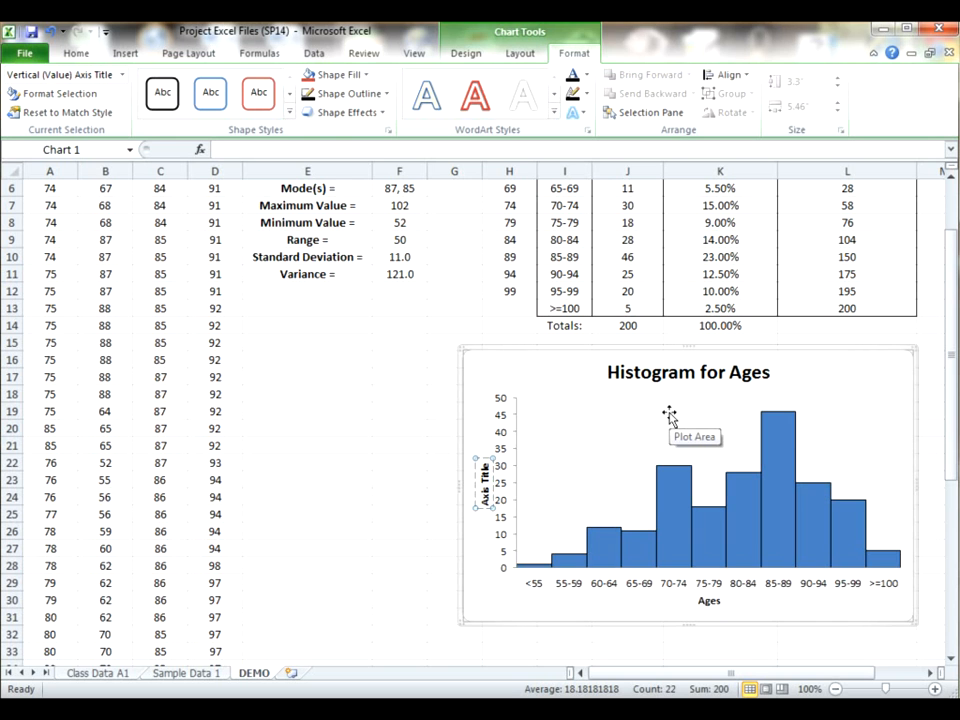
key("BackSpace")
key("BackSpace")
key("BackSpace")
key("BackSpace")
key("BackSpace")
key("BackSpace")
key("BackSpace")
key("BackSpace")
key("BackSpace")
key("BackSpace")
key("BackSpace")
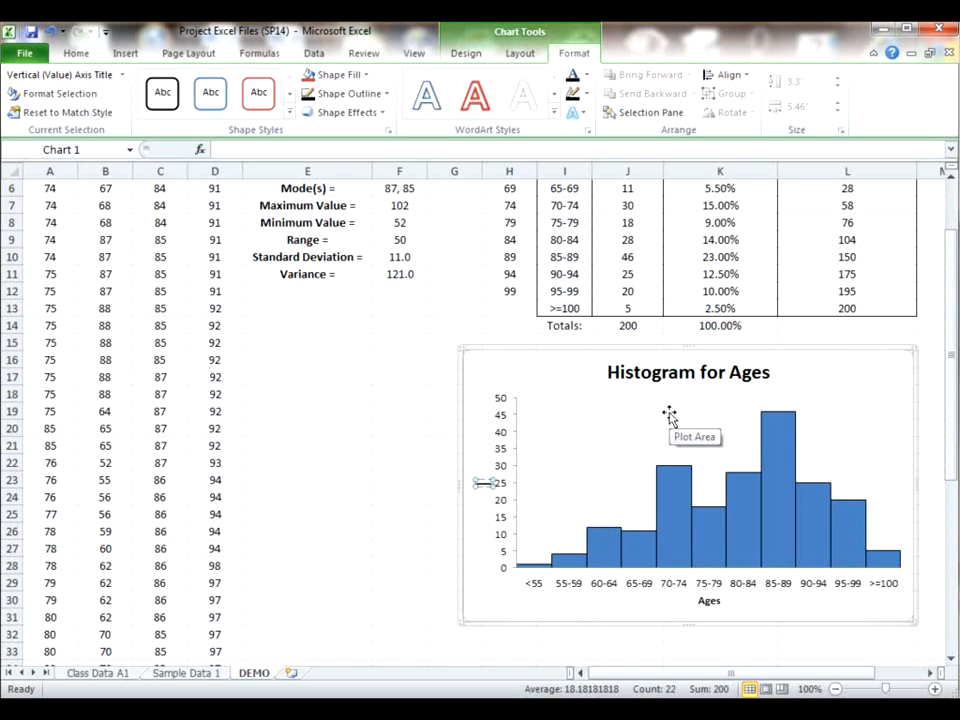
type("Frequency")
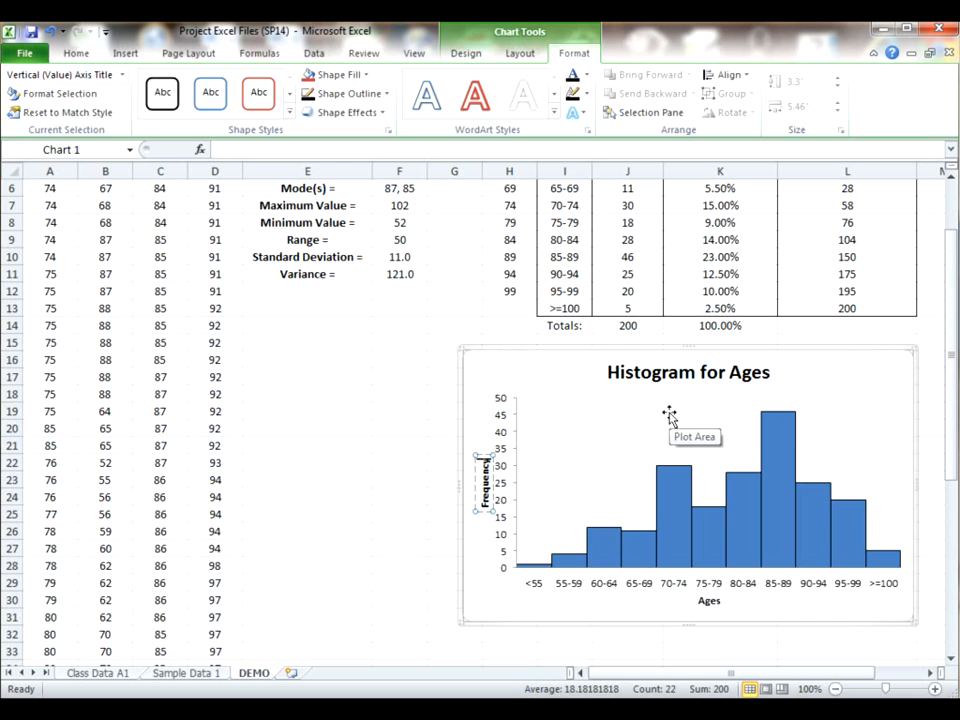
left_click(362, 427)
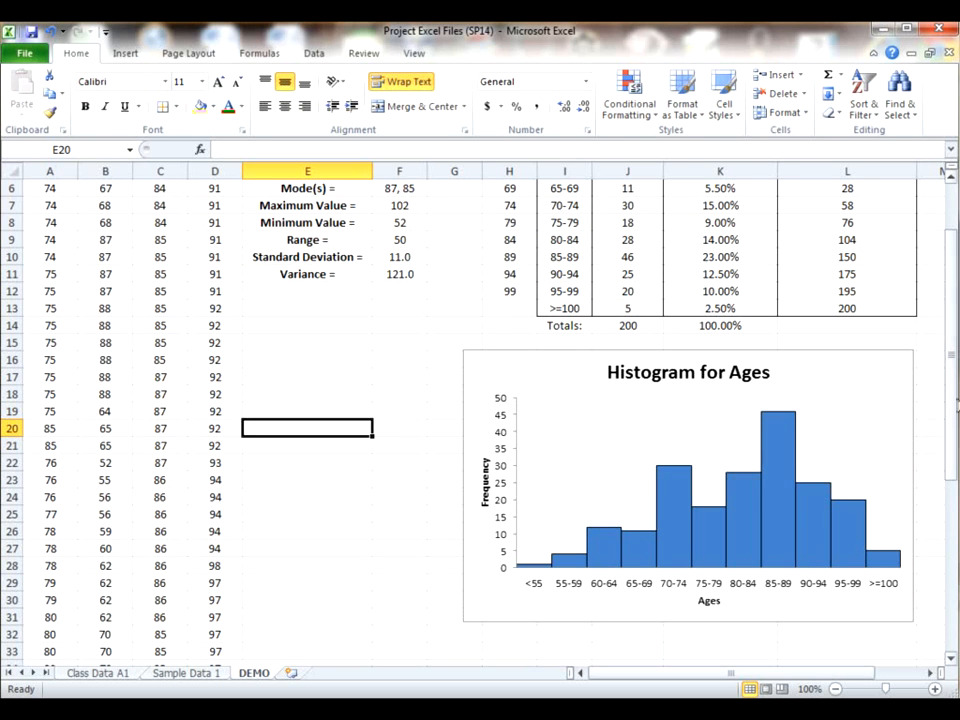
- Insert a basic 2-D pie chart from I3:J13 and apply the layout with a chart title, percentage labels and a side legend
left_click_drag(952, 410, 956, 268)
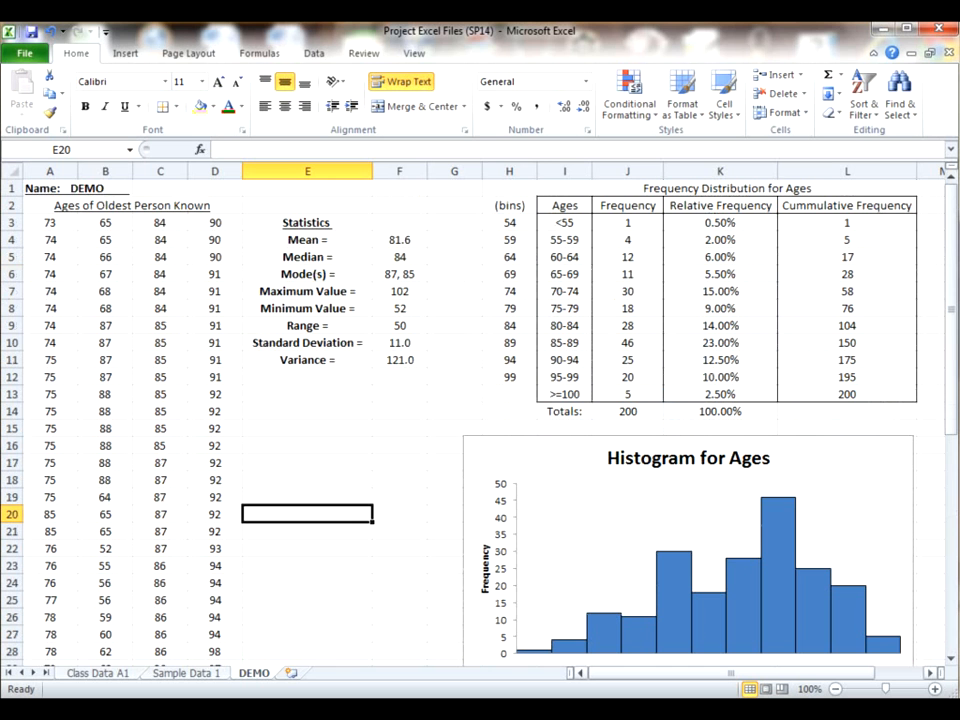
left_click_drag(955, 408, 943, 468)
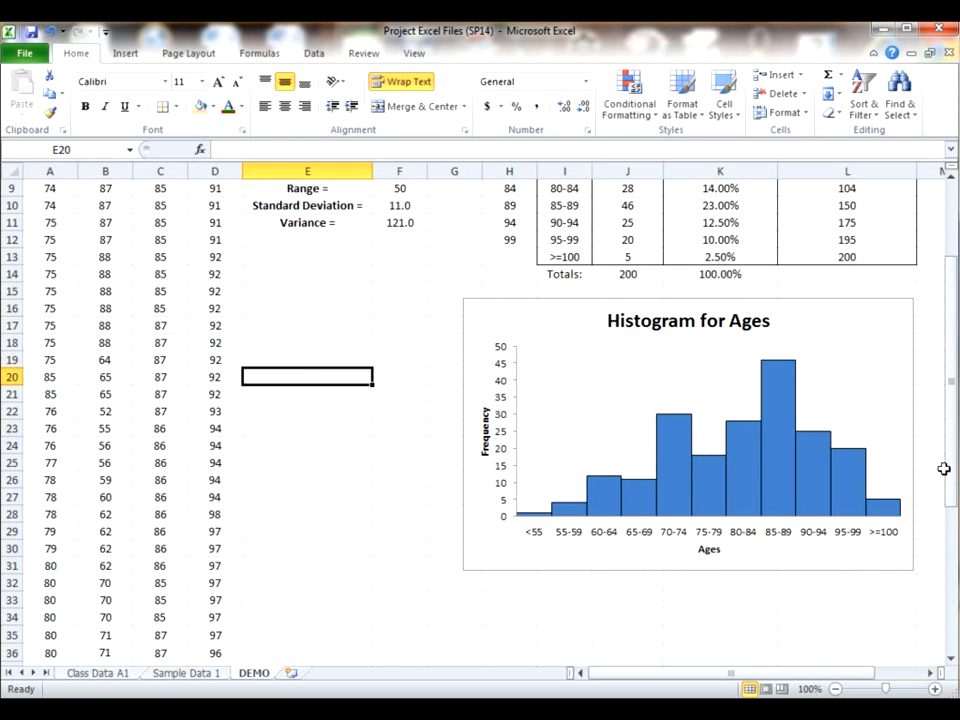
left_click_drag(945, 470, 954, 450)
left_click_drag(565, 224, 619, 396)
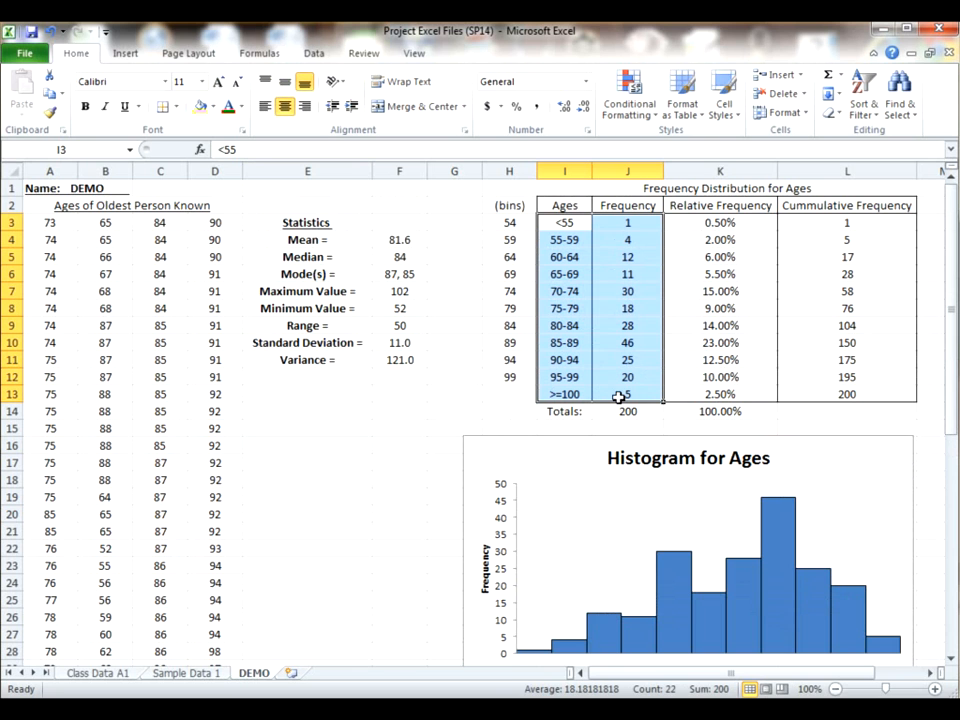
left_click(125, 56)
left_click(350, 104)
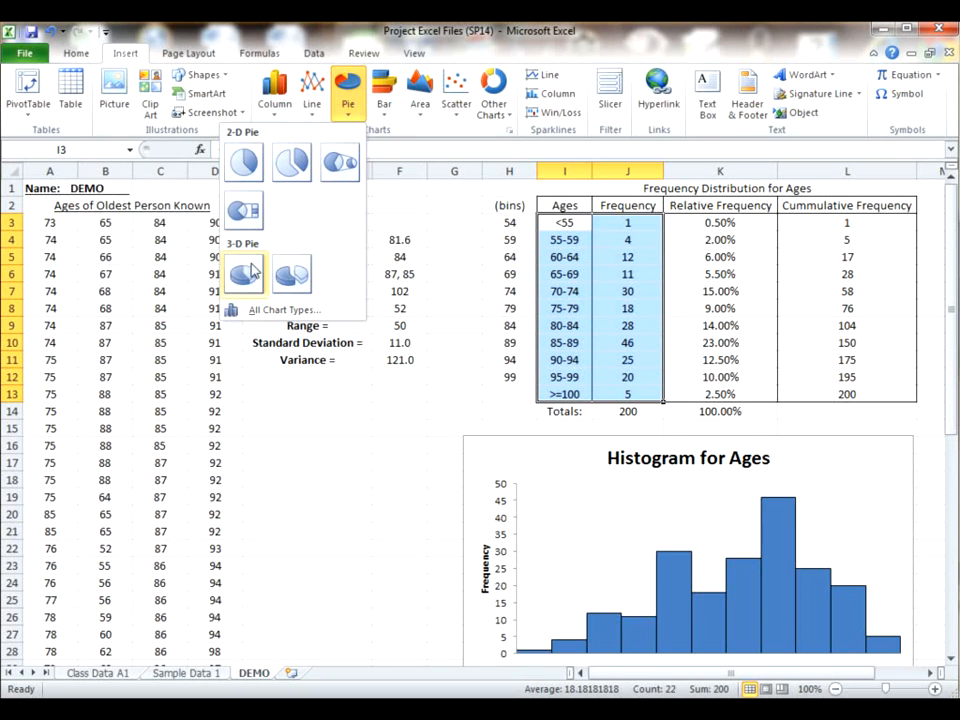
left_click(246, 167)
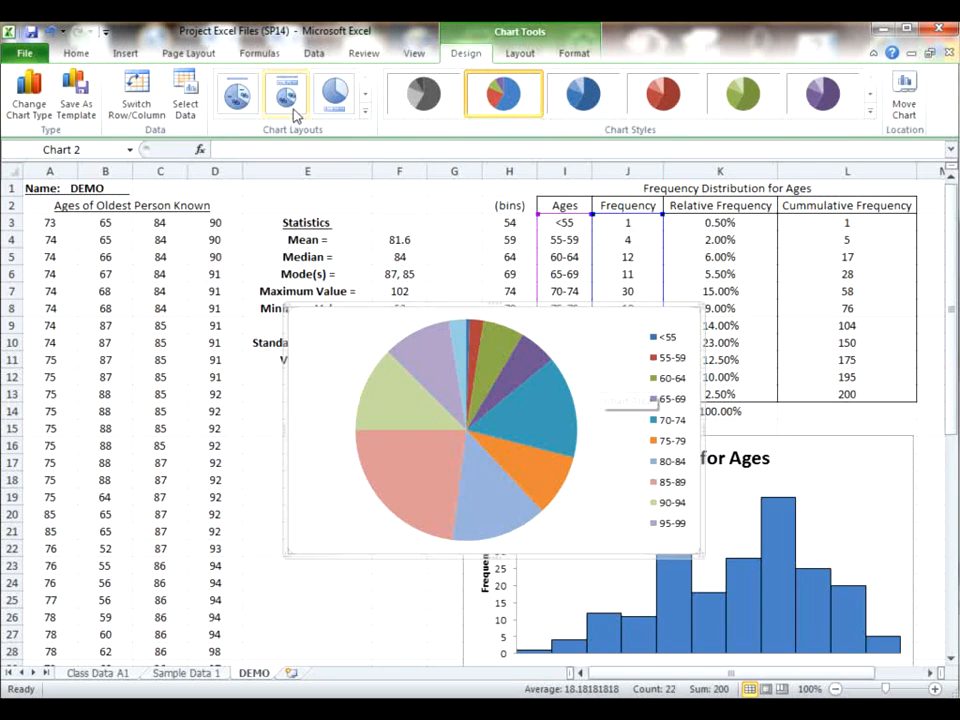
left_click(365, 114)
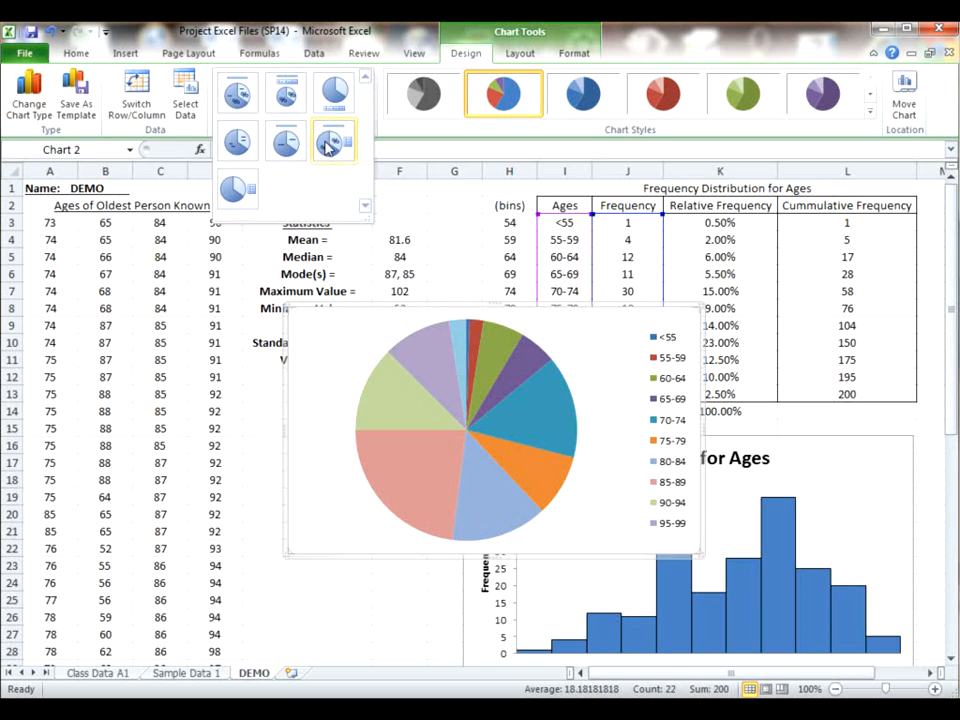
left_click(343, 146)
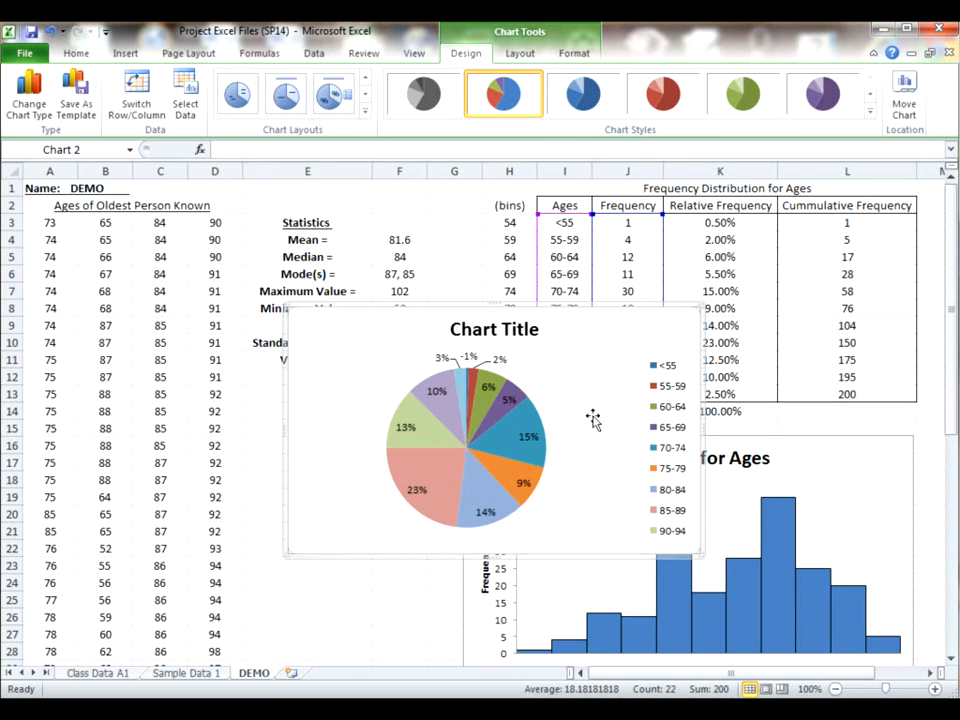
- Replace the pie chart's placeholder title with "Ages"
left_click(497, 330)
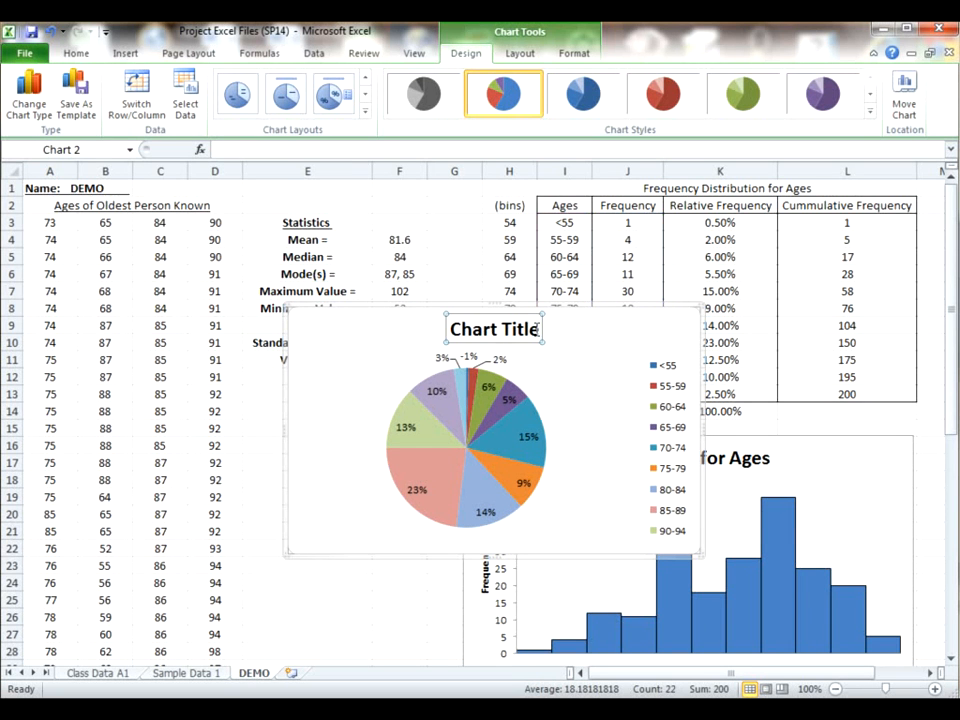
left_click_drag(537, 329, 452, 331)
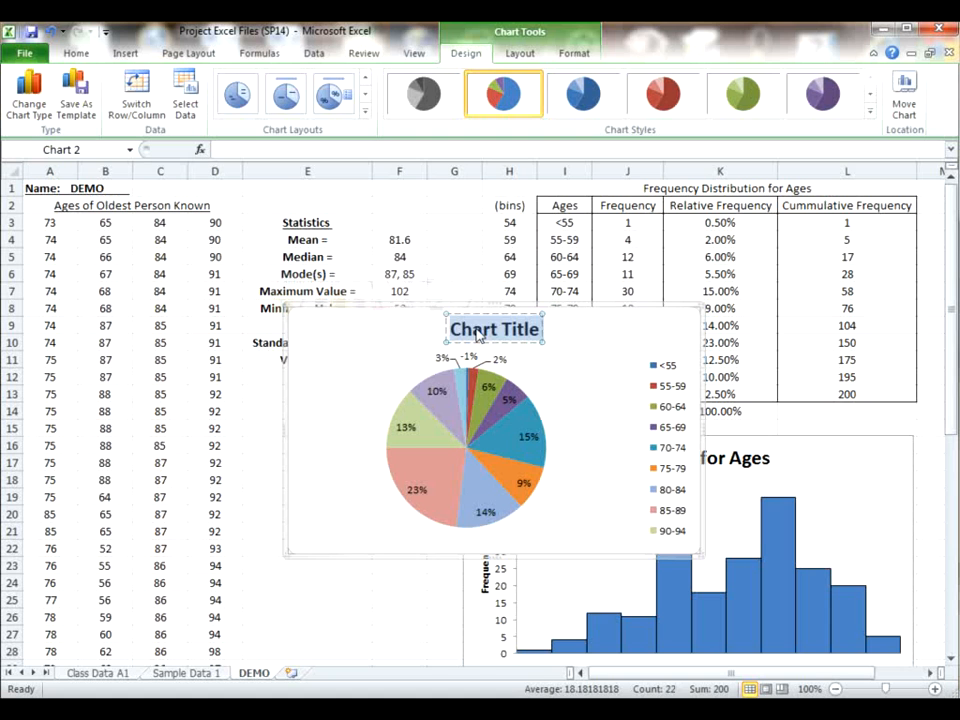
type("Ages")
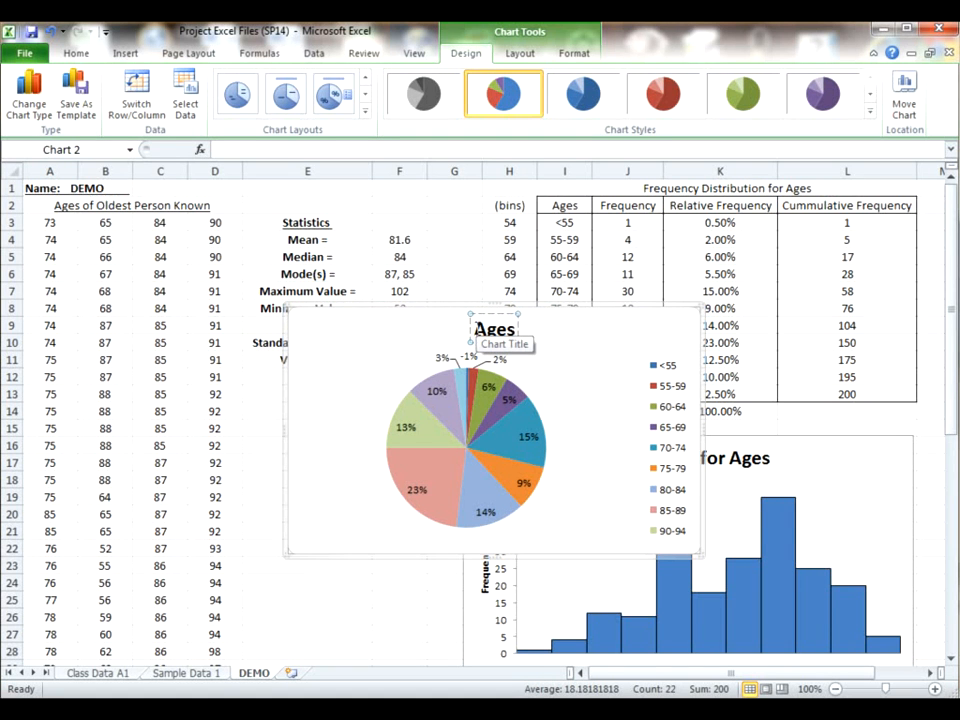
left_click(578, 356)
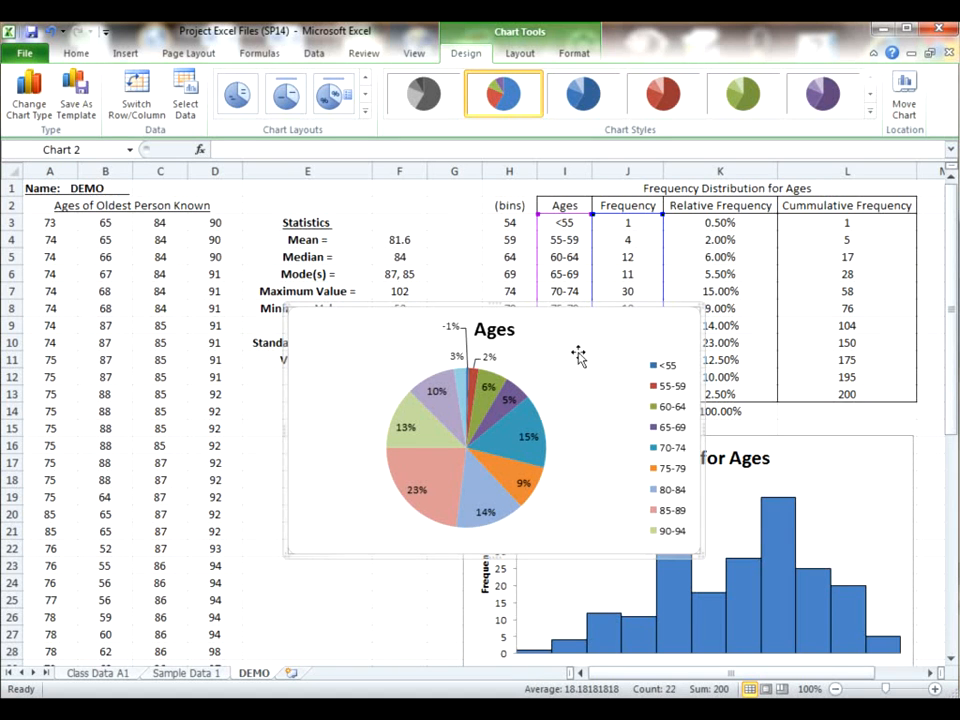
- Format only the pie chart's data label for the <55 slice as a percentage with 1 decimal place
left_click(452, 328)
right_click(452, 330)
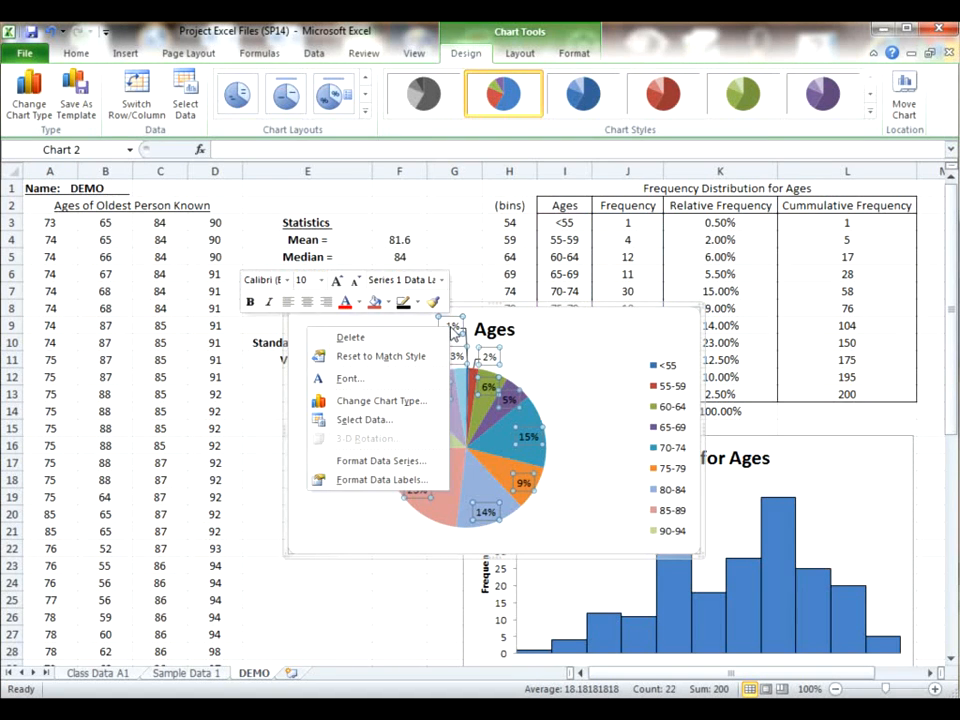
left_click(451, 327)
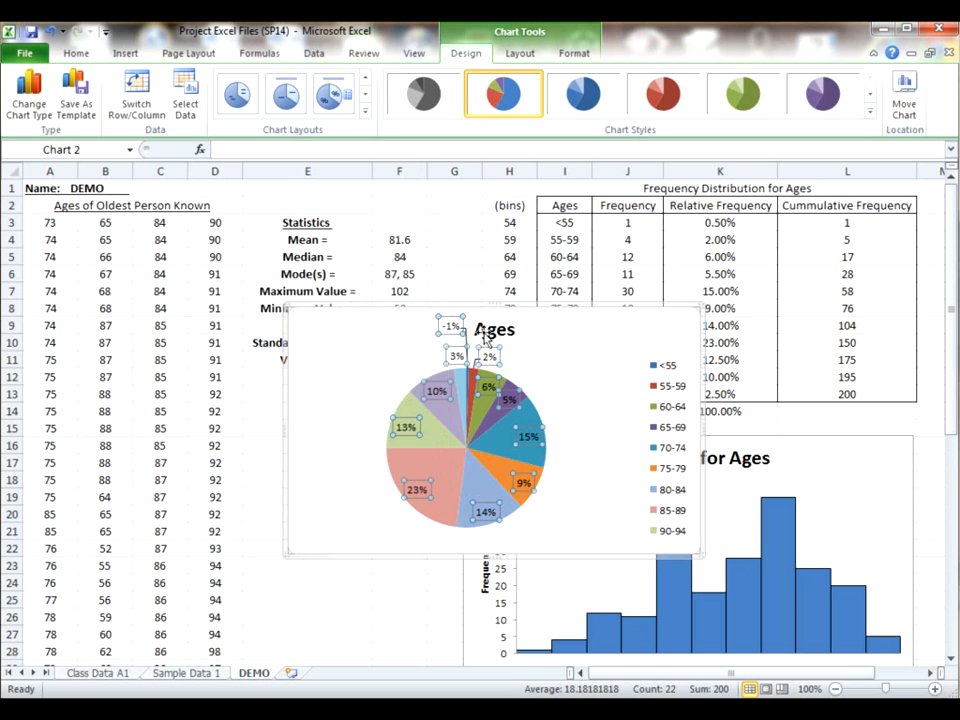
right_click(445, 329)
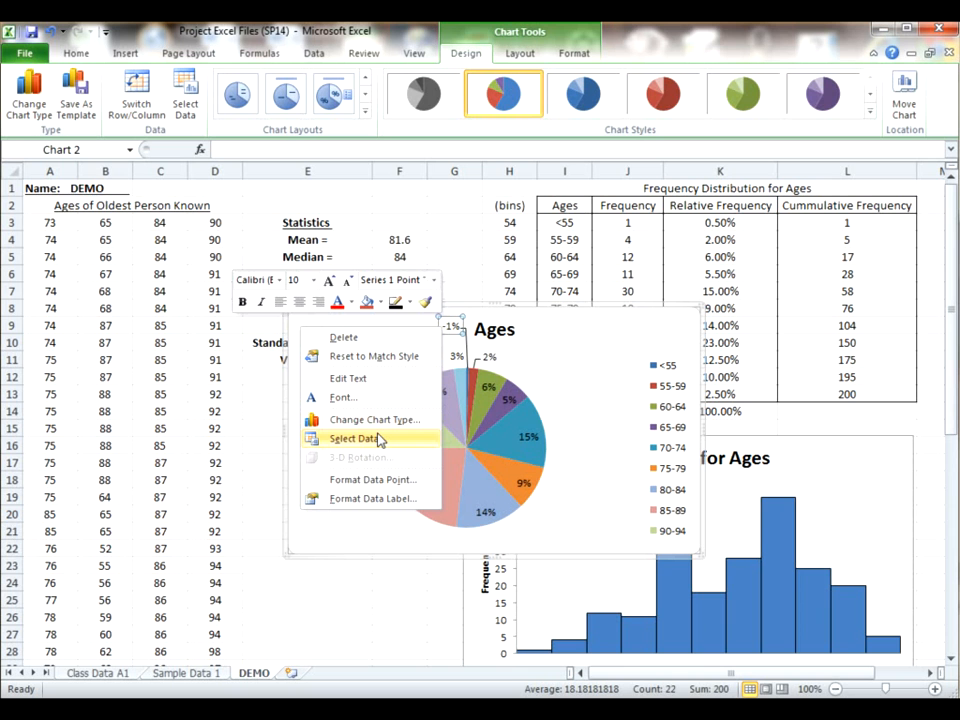
left_click(372, 498)
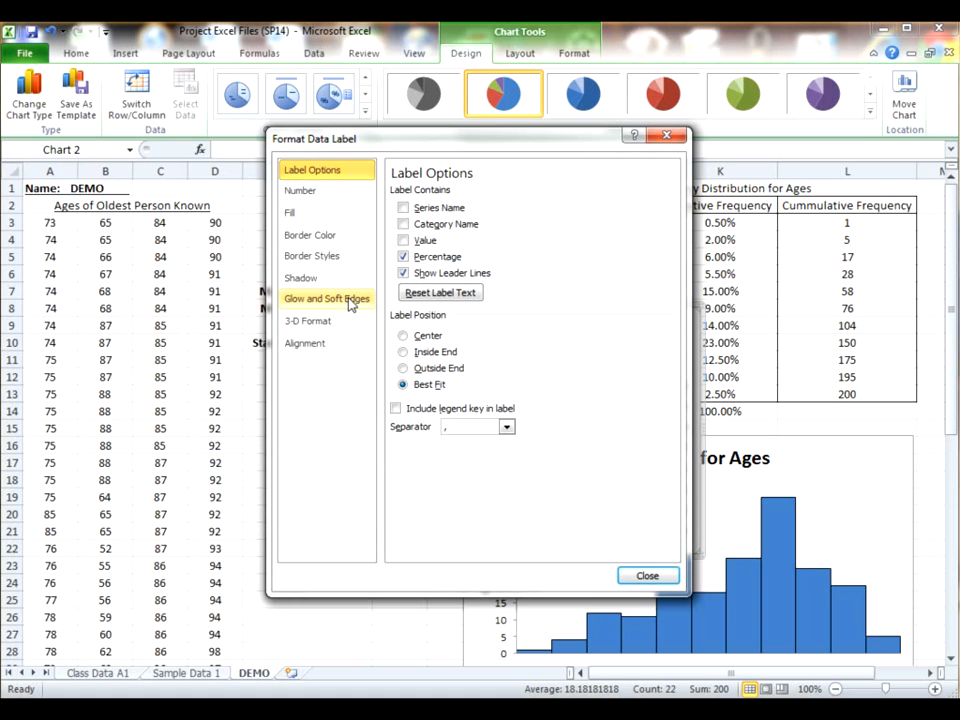
left_click(343, 196)
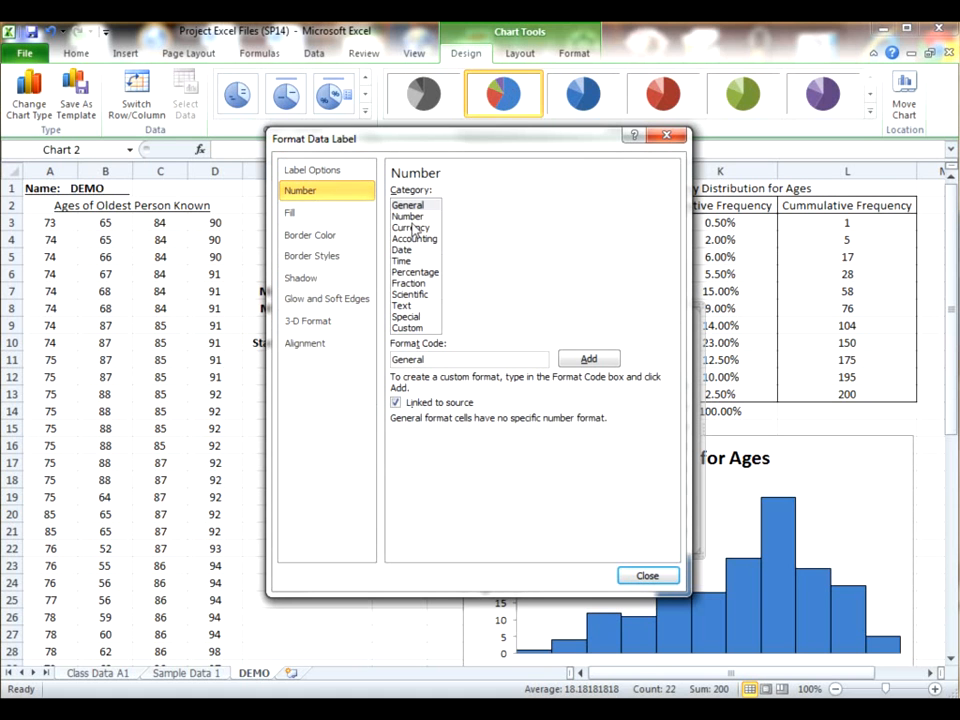
left_click(428, 275)
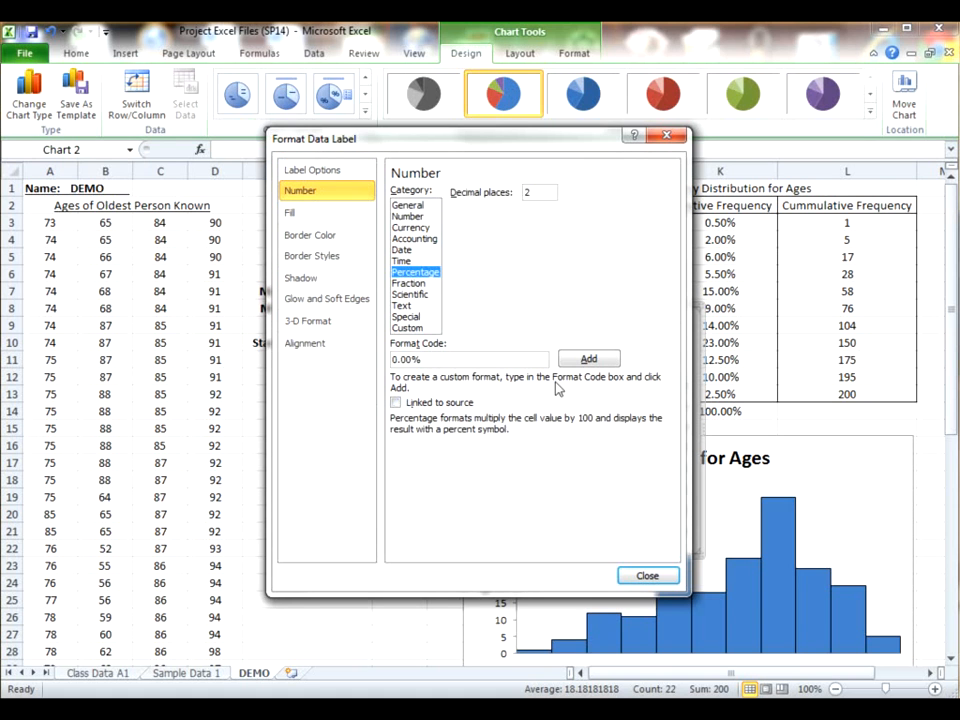
left_click(547, 194)
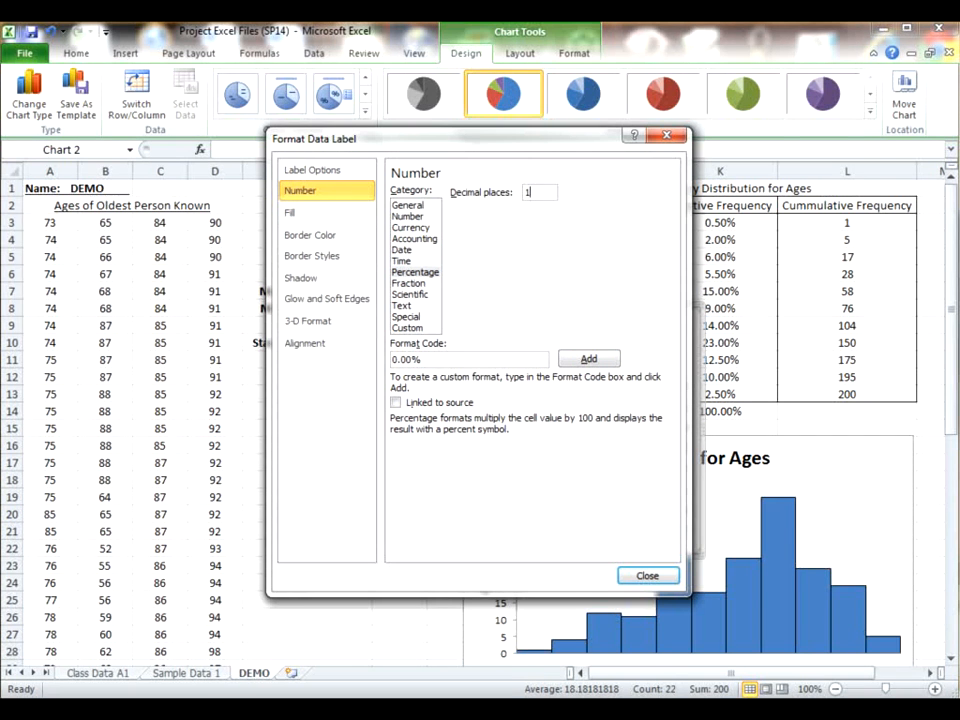
left_click(648, 577)
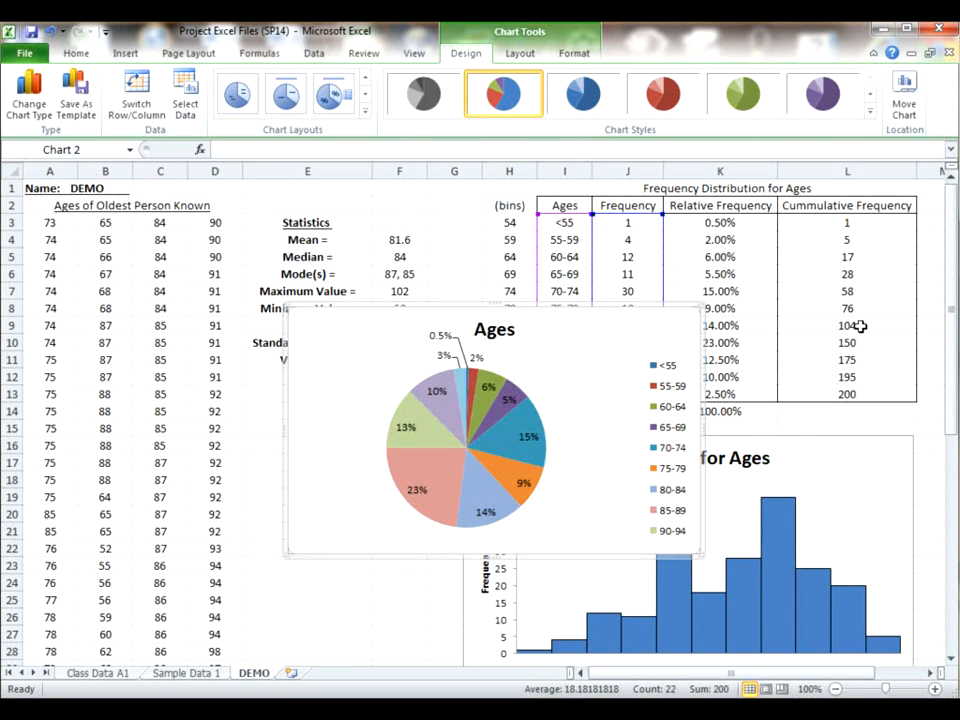
- Move the pie chart directly below the histogram so it no longer covers the statistics and frequency table
left_click_drag(953, 318, 953, 325)
left_click_drag(367, 408, 484, 545)
left_click_drag(951, 378, 946, 412)
left_click_drag(482, 321, 527, 494)
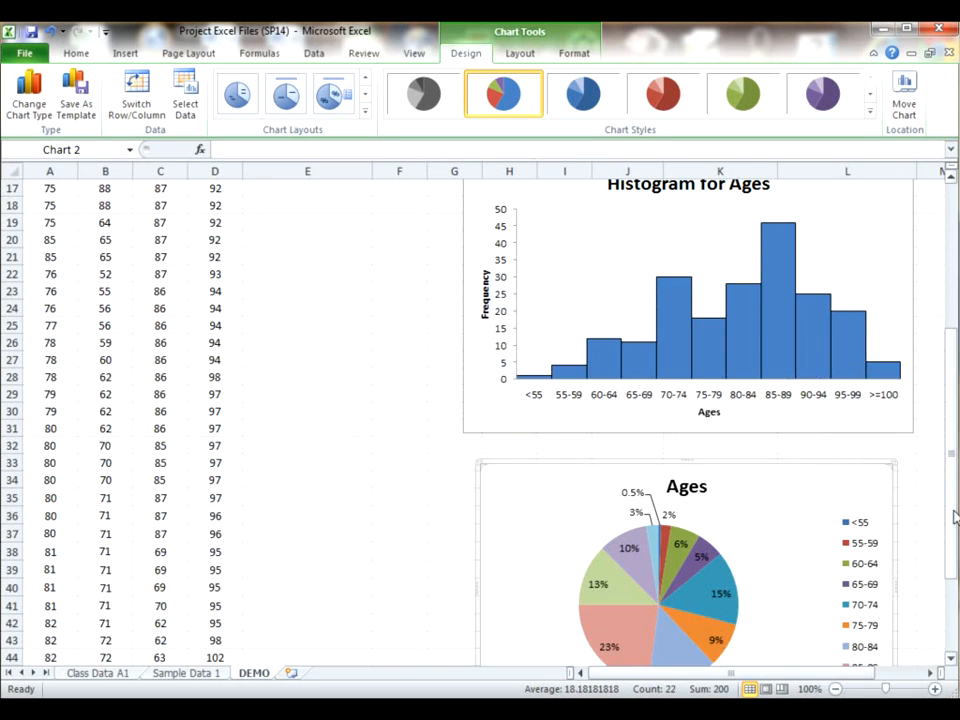
left_click_drag(952, 450, 952, 510)
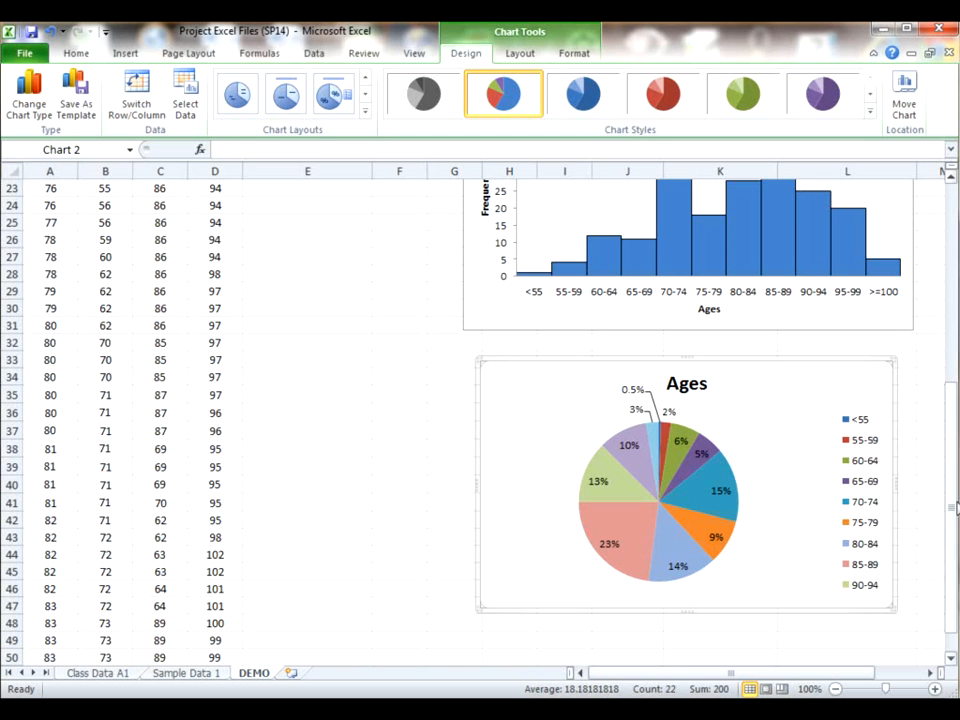
left_click_drag(953, 506, 939, 283)
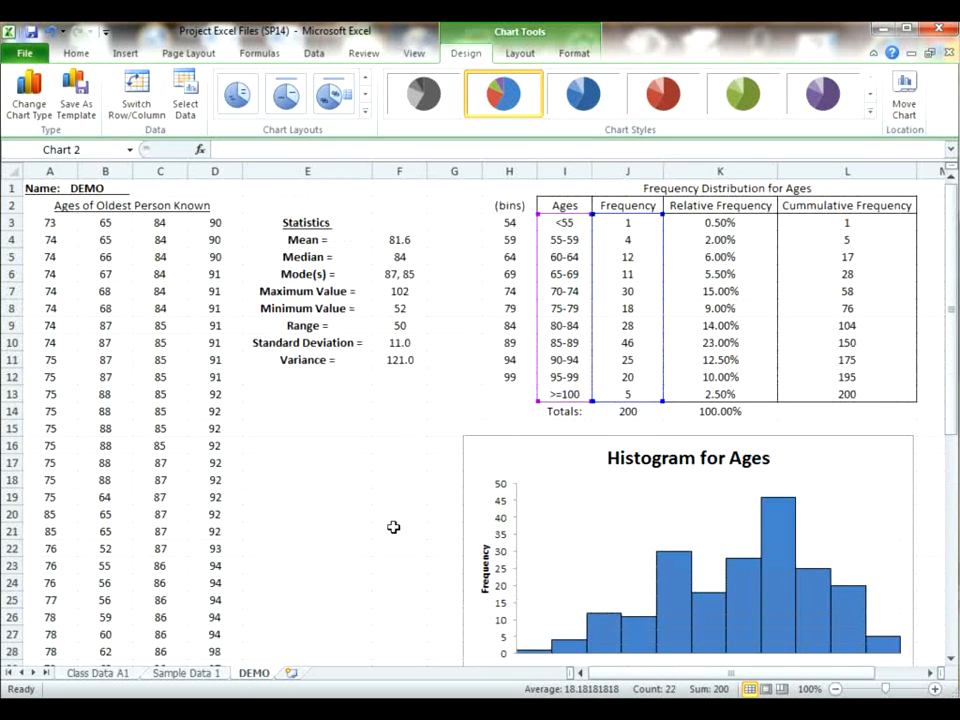